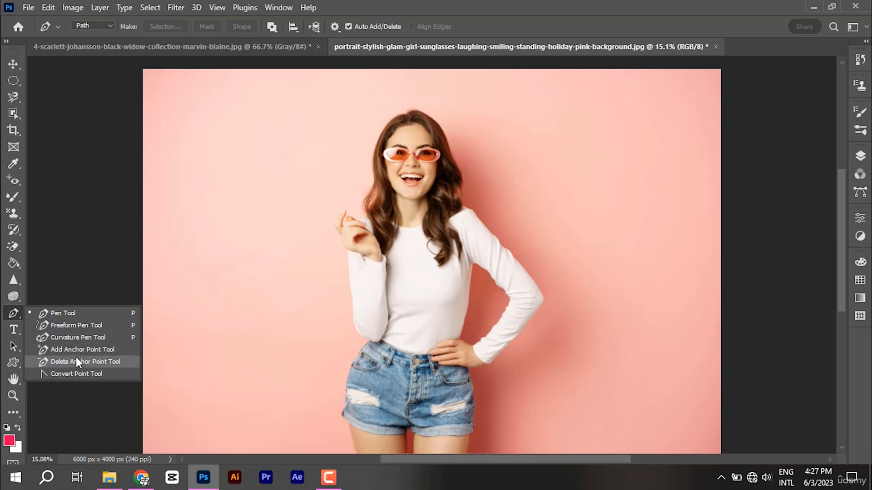
left_click(76, 315)
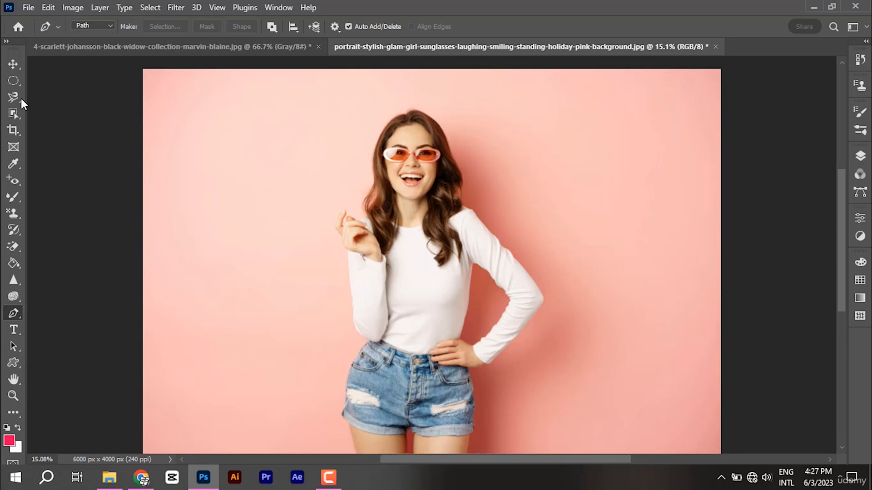
left_click(16, 111)
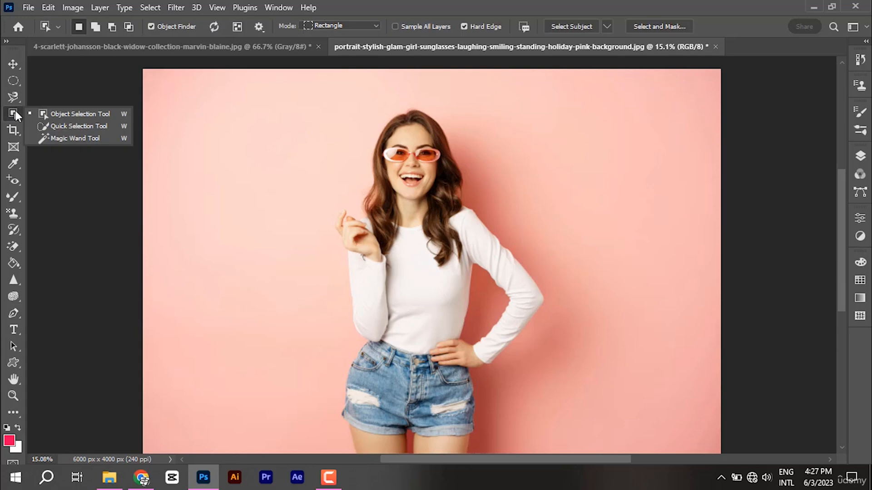
Step: Start a Pen tool path at the crotch, tracing the inner thigh, the image's lower border and the outer thigh up to the shorts' cuff
left_click(13, 312)
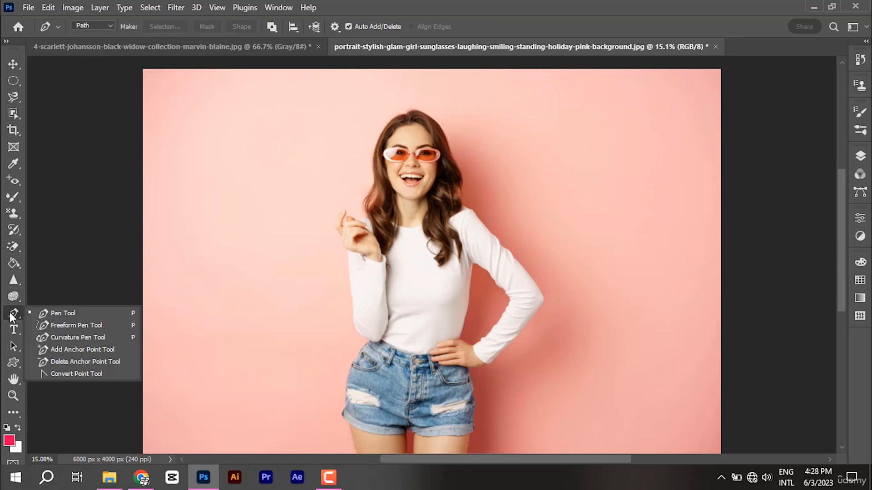
left_click(55, 314)
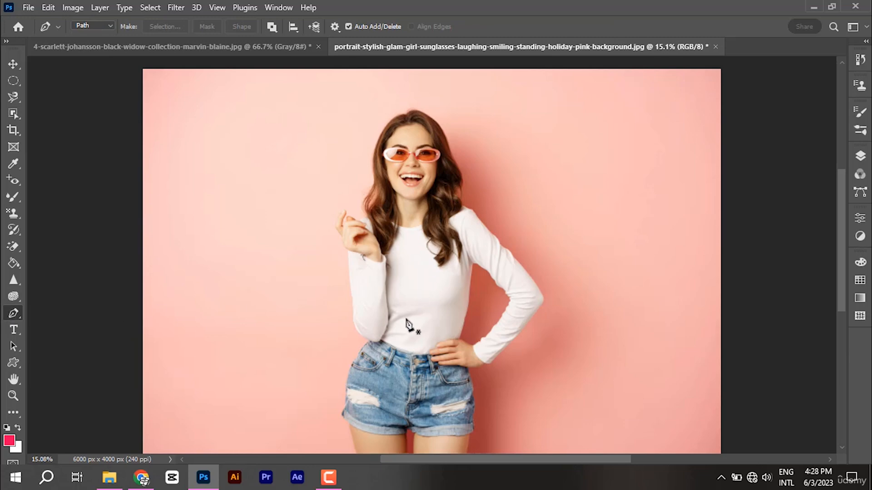
scroll(436, 261, "down", 1)
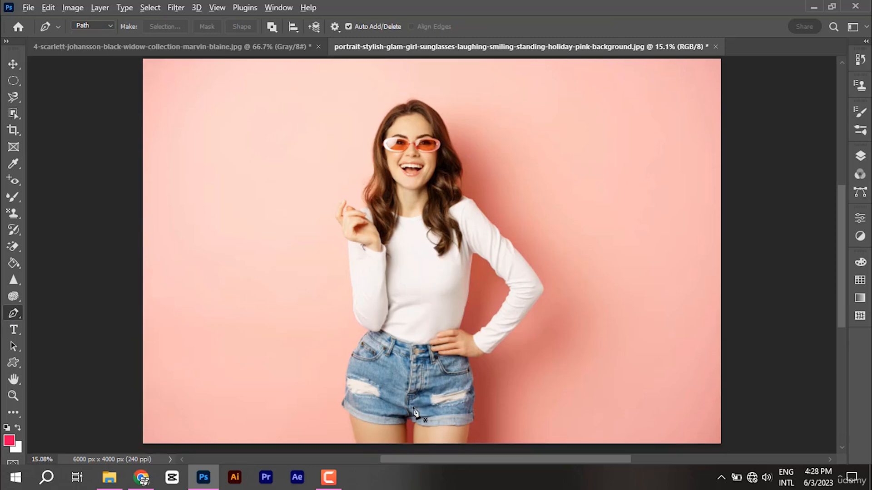
scroll(405, 427, "up", 5)
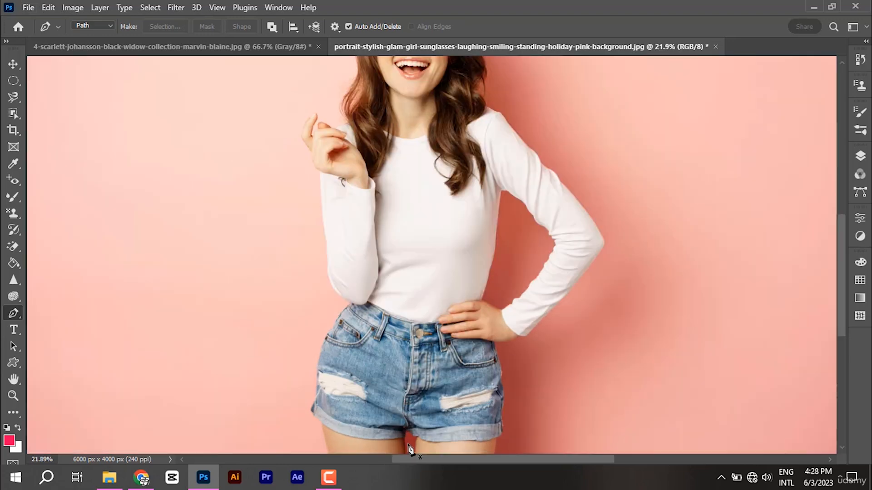
scroll(426, 338, "down", 3)
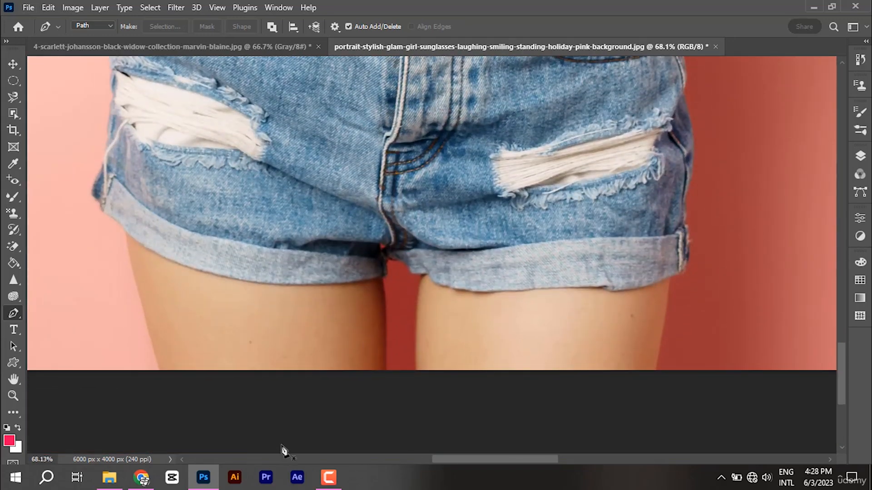
left_click(384, 262)
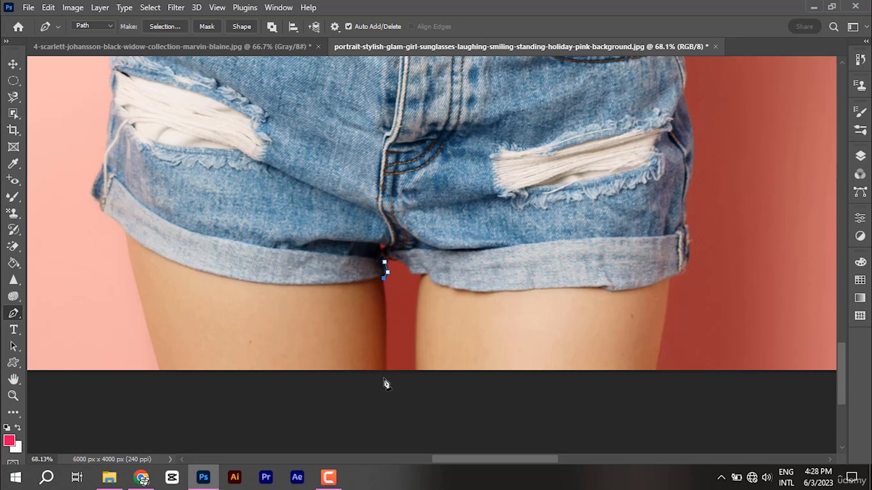
left_click(382, 286)
left_click(385, 314)
left_click(384, 371)
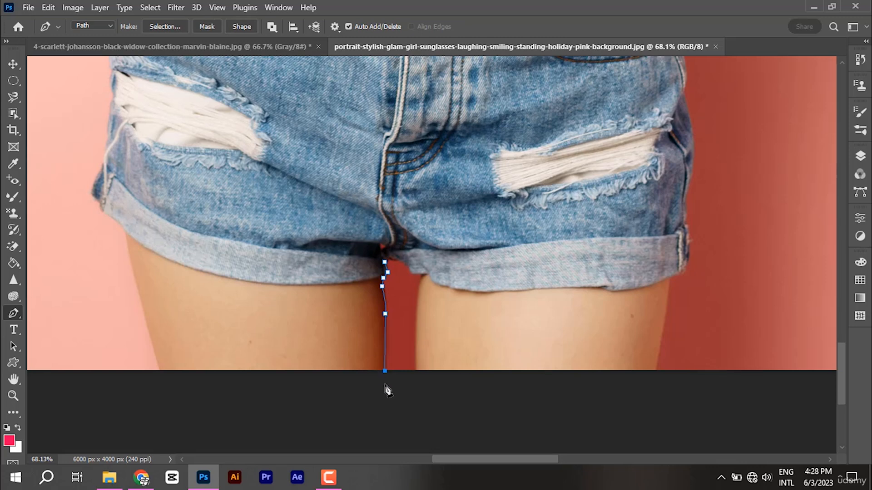
left_click(158, 370)
left_click(126, 232)
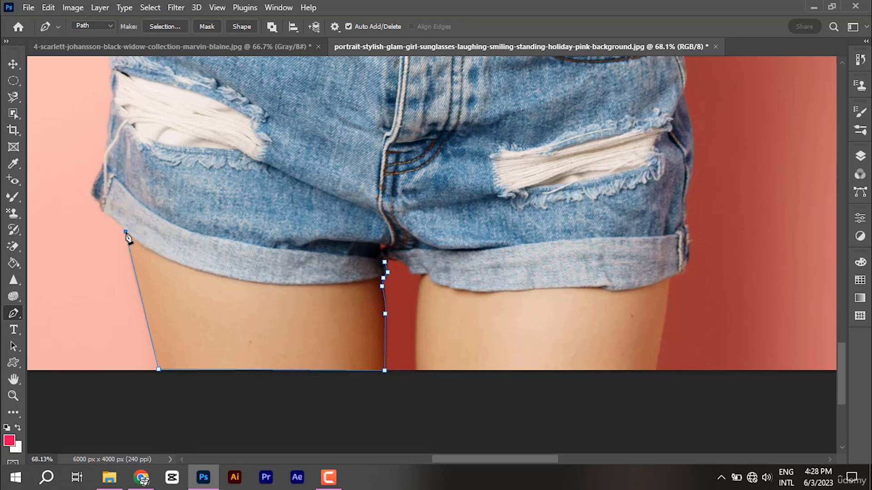
Step: Continue the path around the cuff's outer corner and up the side of the shorts past the ripped patch
left_click(98, 205)
key("ctrl+z")
left_click_drag(97, 176, 104, 170)
left_click(110, 112)
scroll(113, 90, "up", 7)
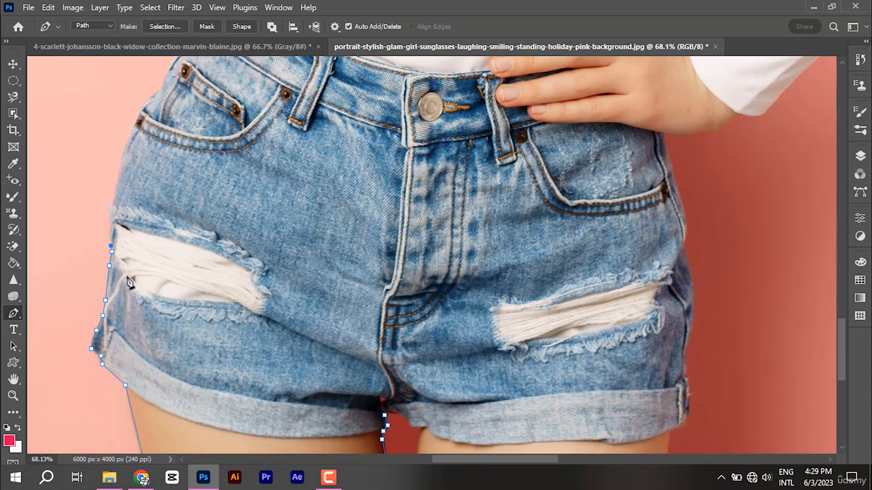
key("ctrl+z")
left_click(113, 247)
left_click(112, 213)
left_click_drag(158, 90, 191, 77)
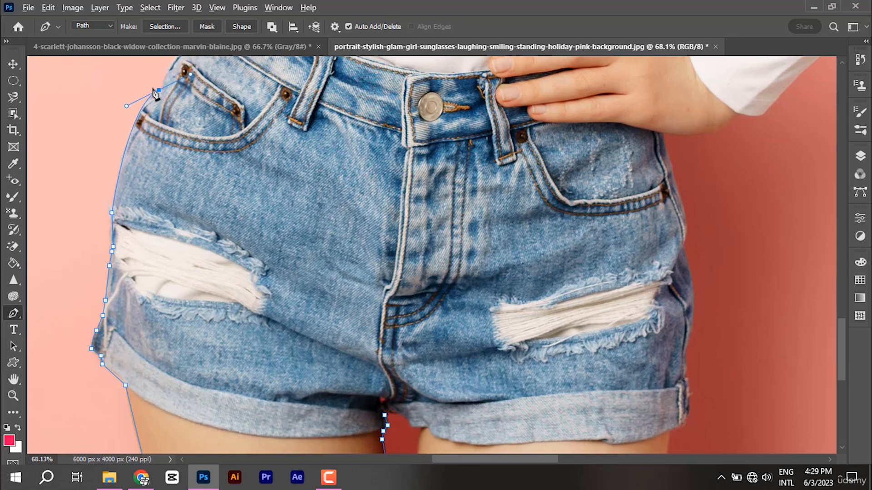
scroll(188, 180, "up", 5)
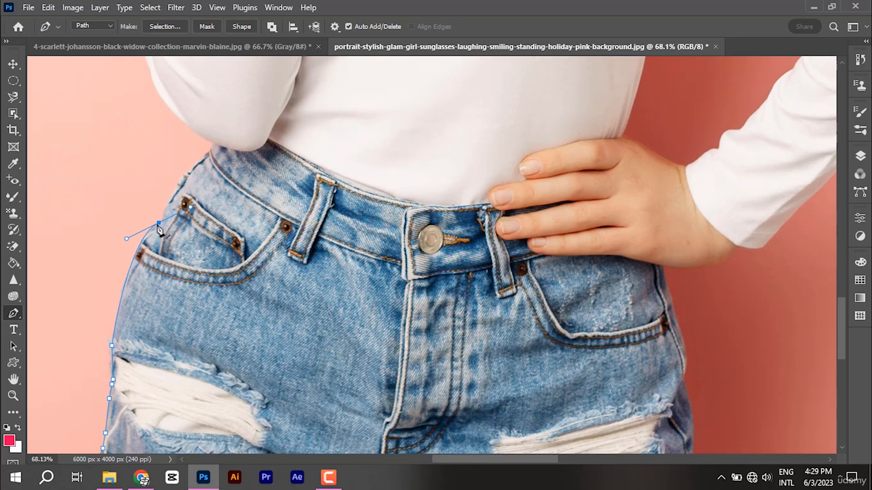
key("ctrl+z")
left_click_drag(154, 225, 156, 226)
key("ctrl+z")
key("ctrl+z")
Step: Curve the path along the hip beside the pocket and continue it to where the waistband meets the bent elbow
left_click(156, 226)
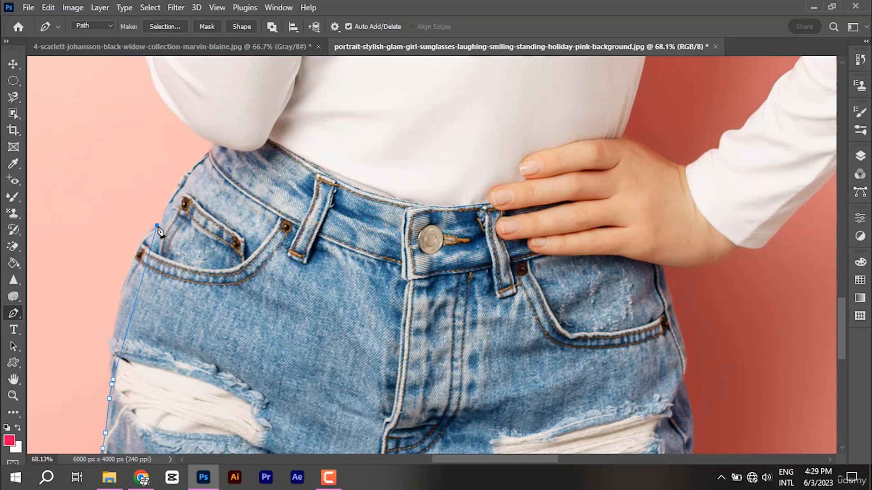
left_click_drag(157, 226, 206, 177)
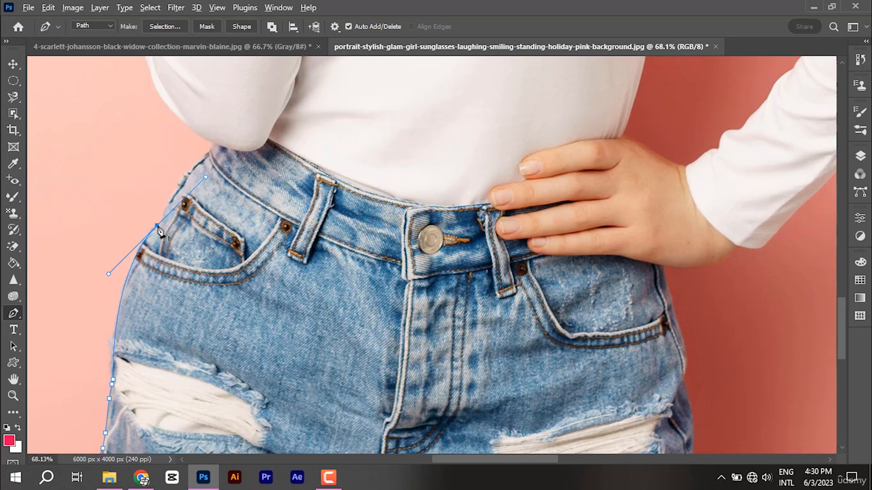
left_click(157, 226, "alt")
left_click_drag(196, 166, 202, 165)
left_click(197, 165, "alt")
left_click(217, 145)
Step: Trace the rounded elbow of the white sleeve with closely spaced anchor points from the waistband upward
scroll(228, 252, "up", 5)
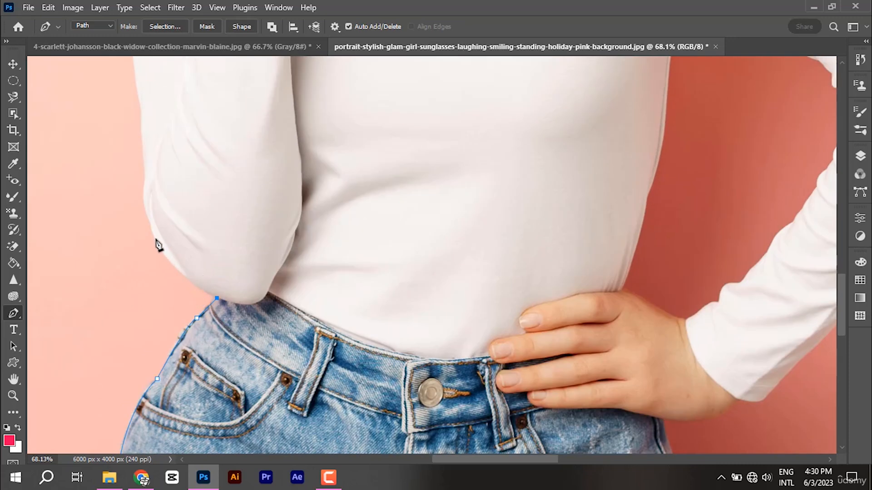
left_click_drag(151, 234, 135, 195)
left_click(150, 224)
left_click(144, 211)
left_click_drag(145, 180, 148, 182)
Step: Extend the path up the outer edge of the sleeve to where it meets the raised hand
scroll(156, 249, "up", 2)
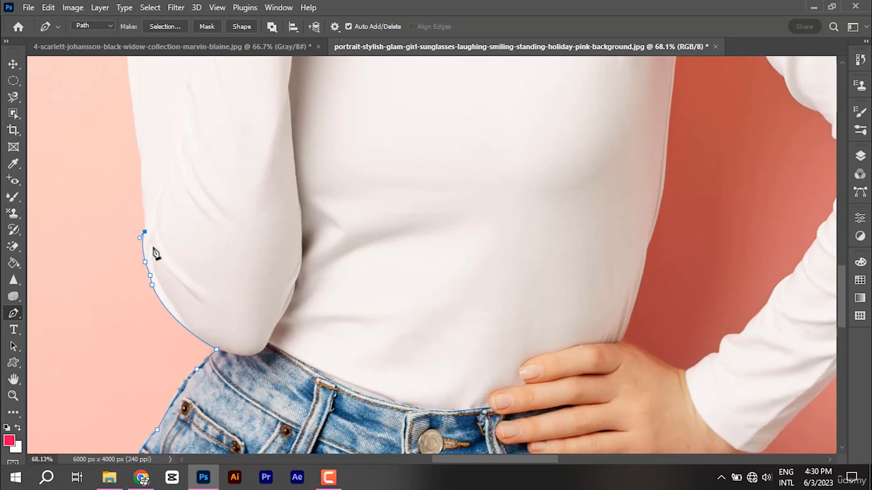
scroll(156, 253, "up", 8)
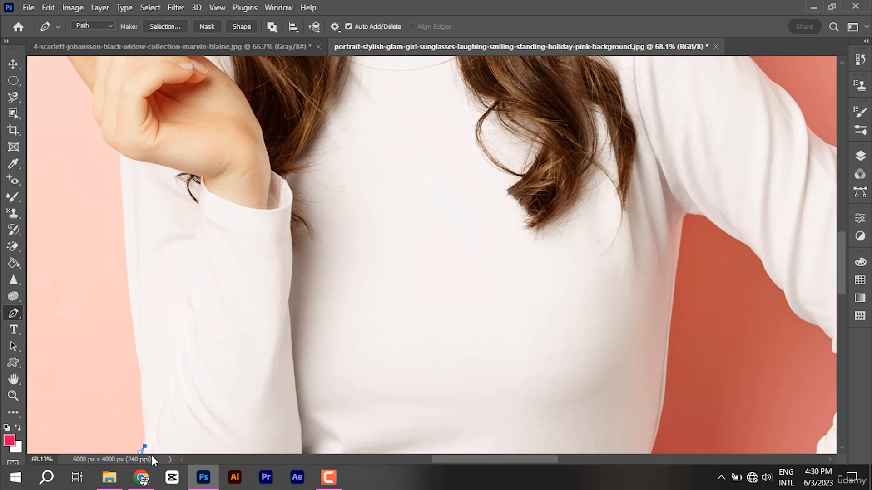
left_click(140, 379)
key("ctrl+z")
left_click(140, 382)
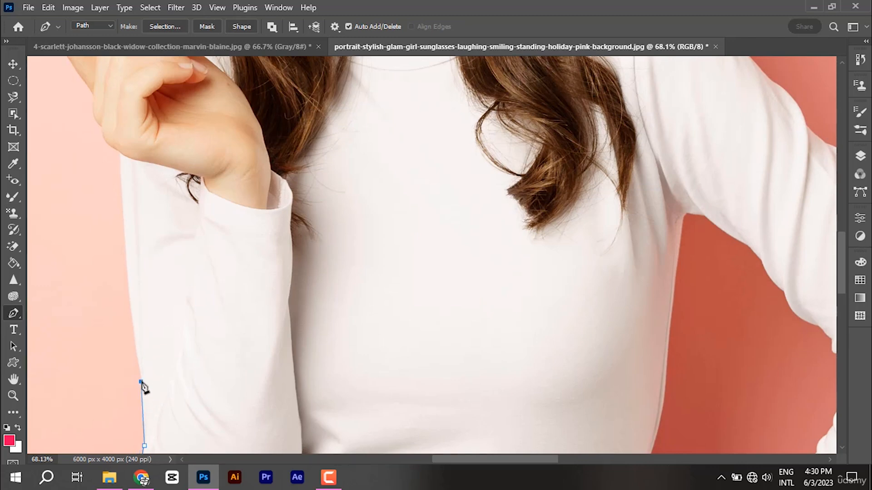
left_click(137, 357)
scroll(130, 244, "up", 3)
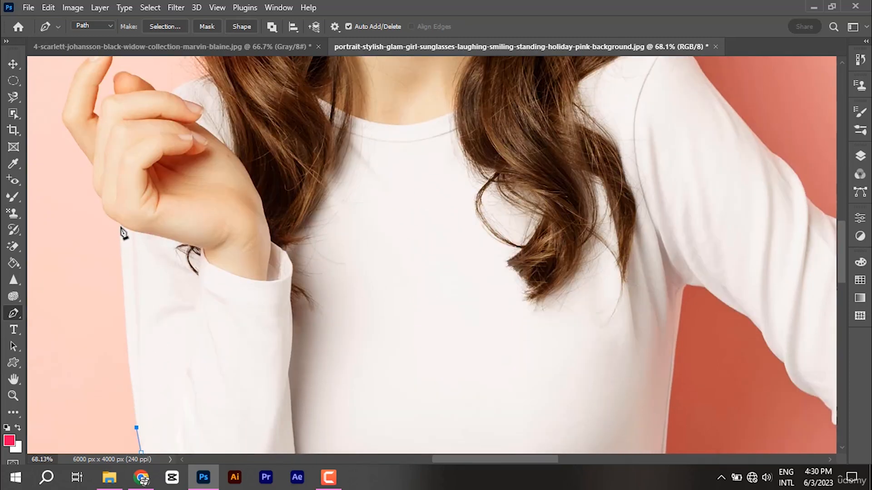
left_click(120, 224)
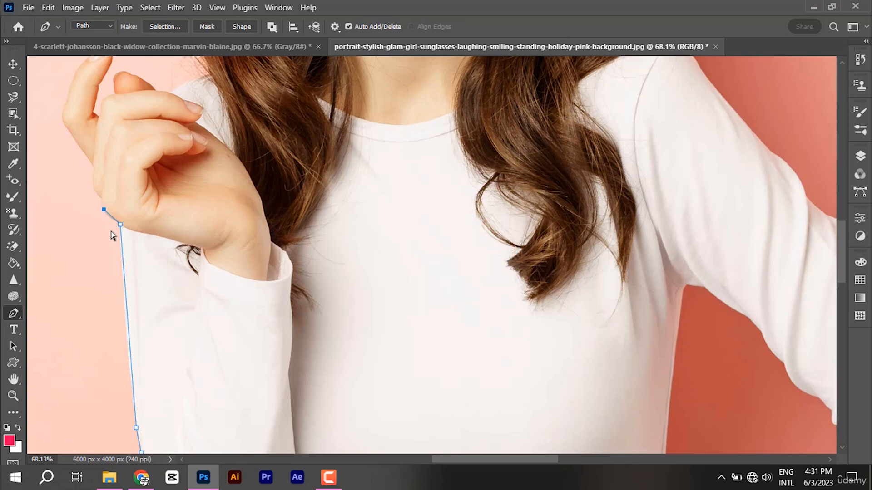
Step: Trace the raised hand's outer edge with anchor points up to the knuckle of the extended finger
key("ctrl+z")
left_click(104, 211)
left_click(101, 200)
left_click(63, 120)
Step: Reposition the anchor points at the extended finger's base and knuckle so the path follows the skin edge
scroll(95, 175, "up", 10)
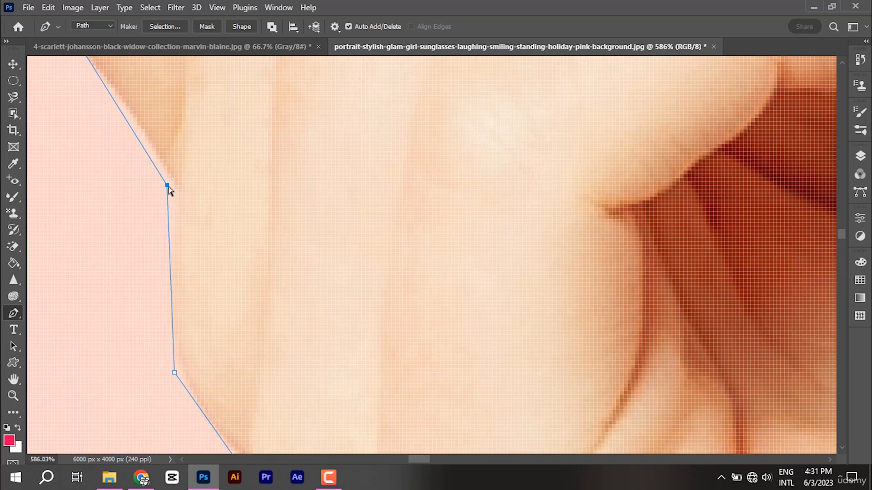
left_click_drag(169, 189, 175, 185)
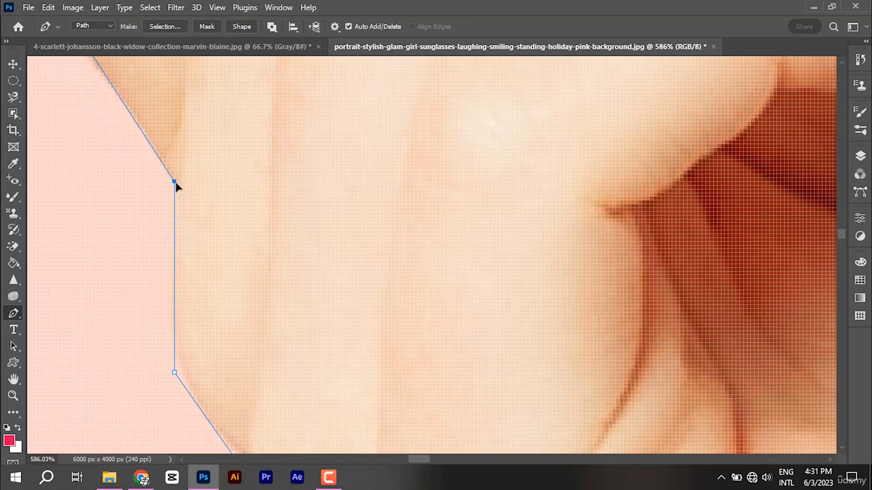
left_click_drag(177, 186, 181, 186)
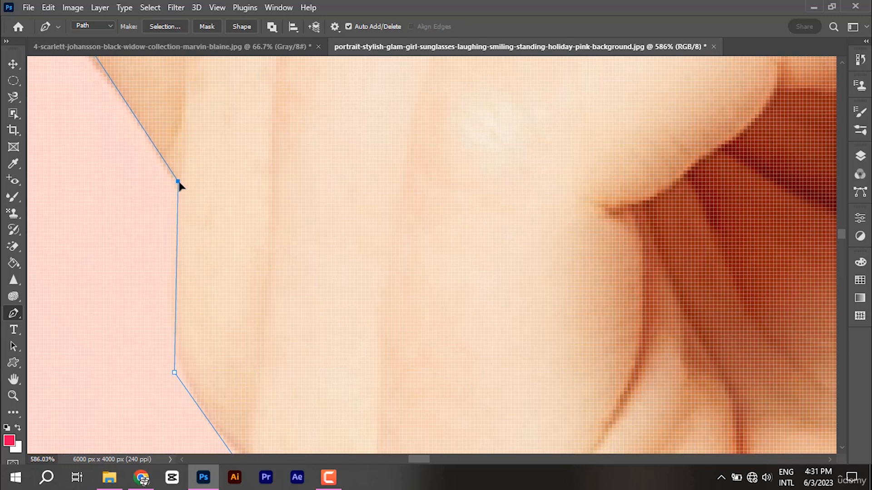
scroll(189, 204, "up", 1)
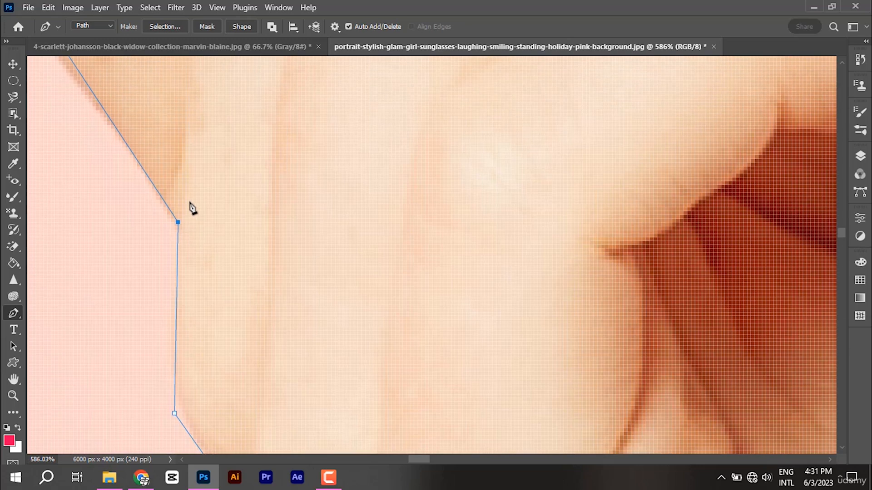
scroll(429, 268, "up", 1)
scroll(434, 256, "down", 2)
scroll(411, 286, "down", 4)
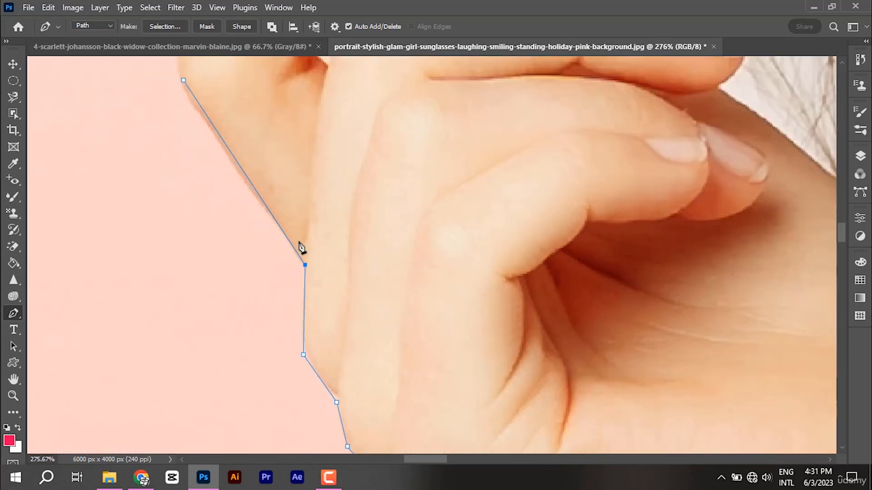
scroll(284, 257, "down", 2)
scroll(184, 101, "up", 7)
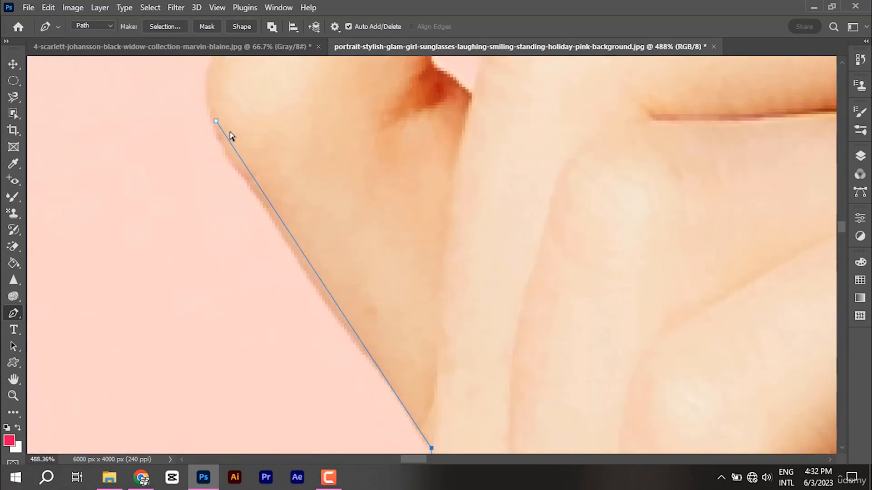
left_click_drag(216, 121, 225, 150)
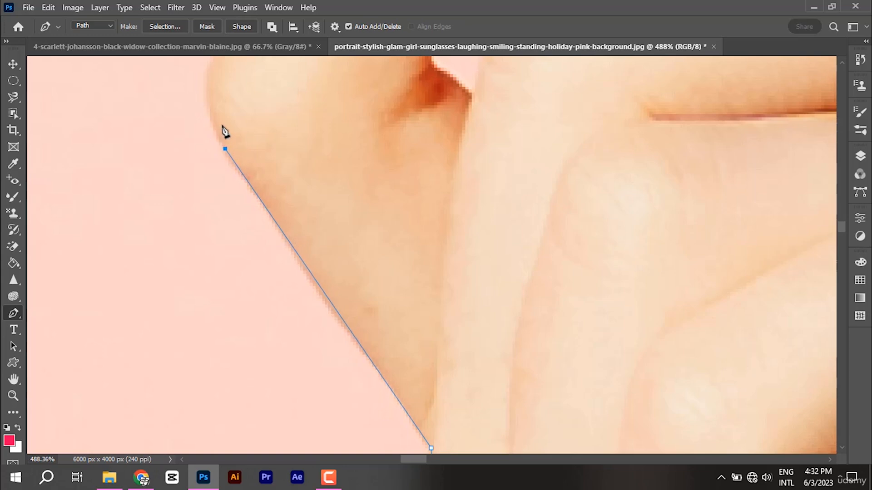
Step: Curve the path around the knuckle and up the outer side of the extended finger to the base of its nail
scroll(316, 300, "down", 4)
scroll(313, 335, "down", 2)
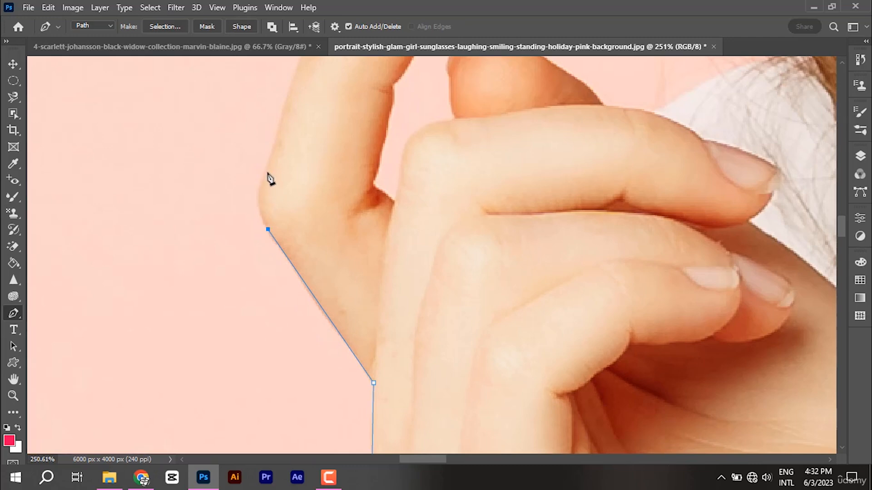
left_click_drag(265, 172, 277, 136)
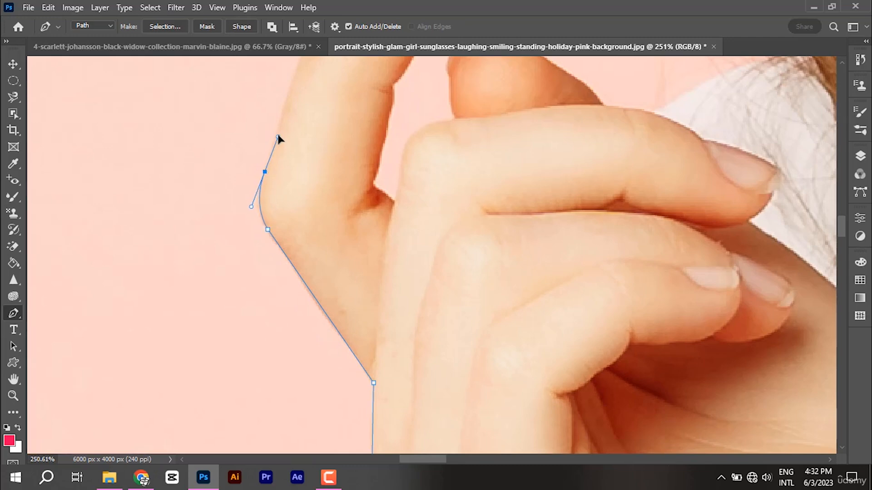
left_click(265, 171, "alt")
scroll(315, 292, "up", 5)
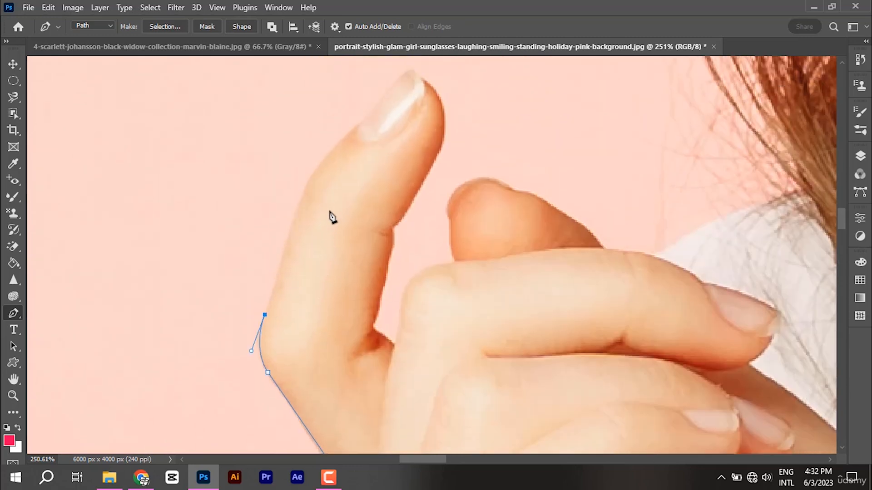
left_click(309, 181)
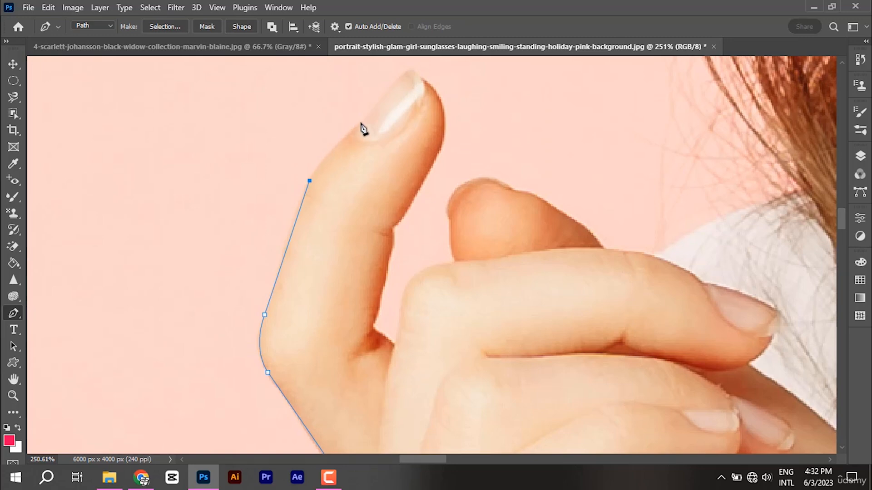
left_click_drag(360, 122, 376, 114)
left_click(361, 123, "alt")
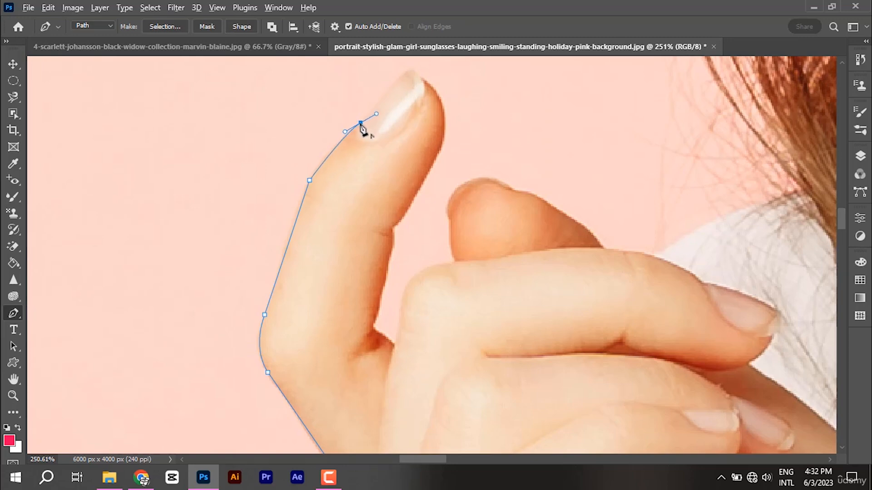
Step: Carry the path along the nail, around the fingertip and down the finger's inner side past the joint crease
left_click(407, 71)
left_click_drag(443, 109, 444, 131)
left_click(442, 107, "alt")
left_click_drag(441, 148, 432, 162)
left_click(441, 148, "alt")
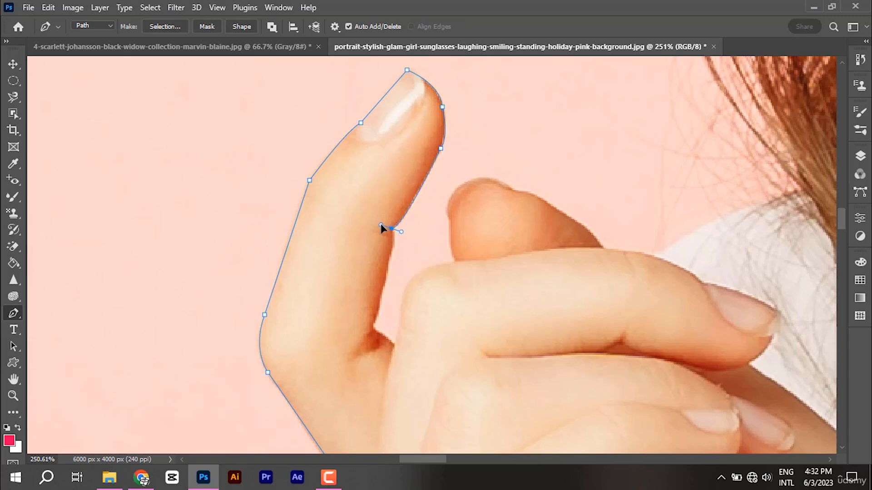
left_click(391, 228, "alt")
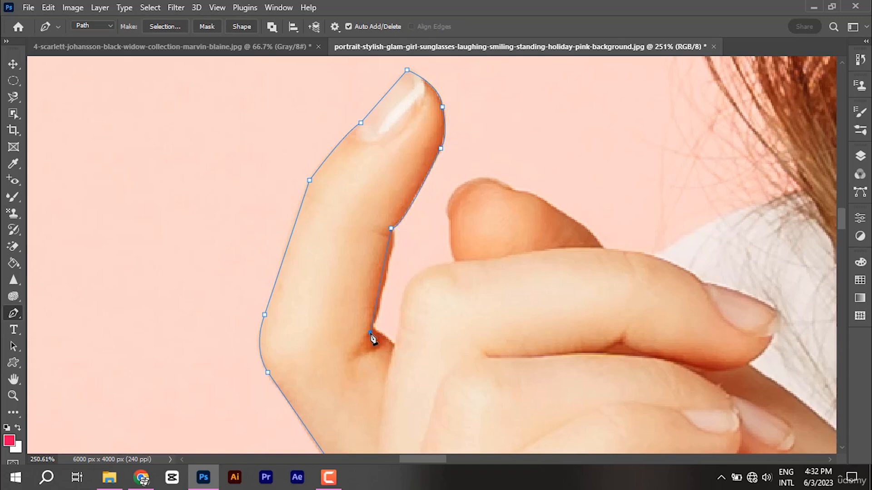
left_click_drag(370, 334, 365, 331)
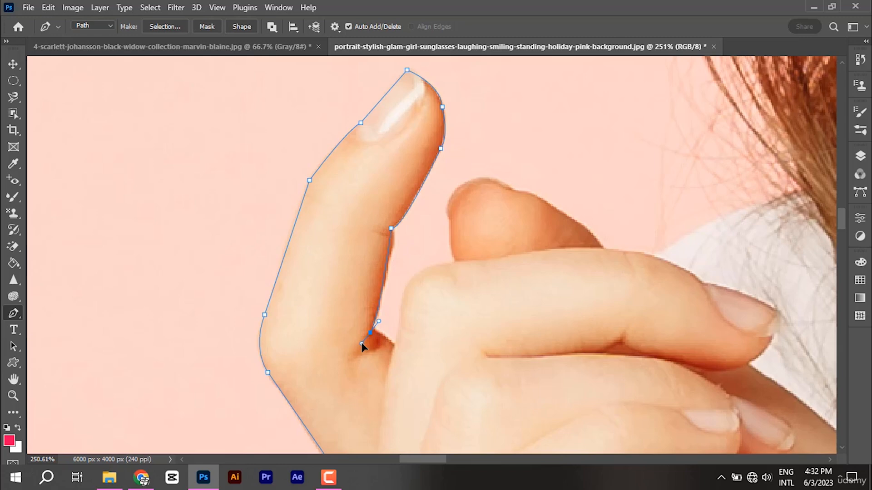
left_click(370, 333, "alt")
key("ctrl+z")
key("ctrl+z")
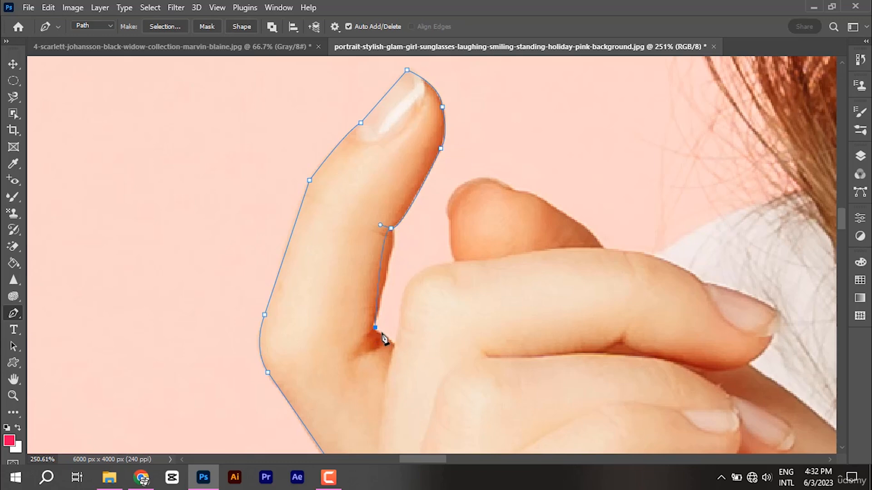
key("ctrl+z")
key("ctrl+z")
Step: Carry the path from the joint crease to the extended finger's base and into the corner beside the folded finger
left_click(391, 229, "alt")
left_click_drag(373, 328, 367, 335)
left_click(373, 327, "alt")
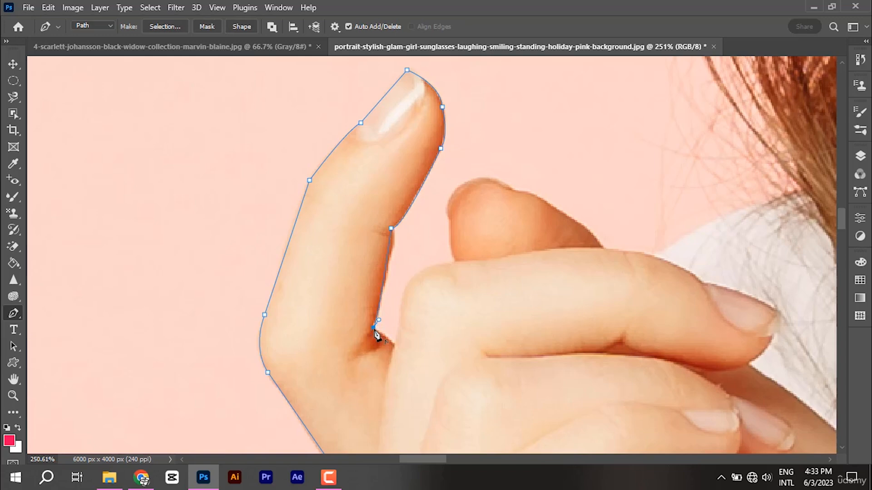
left_click(395, 346)
left_click_drag(394, 345, 394, 349)
key("alt")
Step: Trace up the folded finger's side and curve over its knuckle to the base of the thumb tip
left_click(407, 284)
left_click_drag(453, 262, 474, 266)
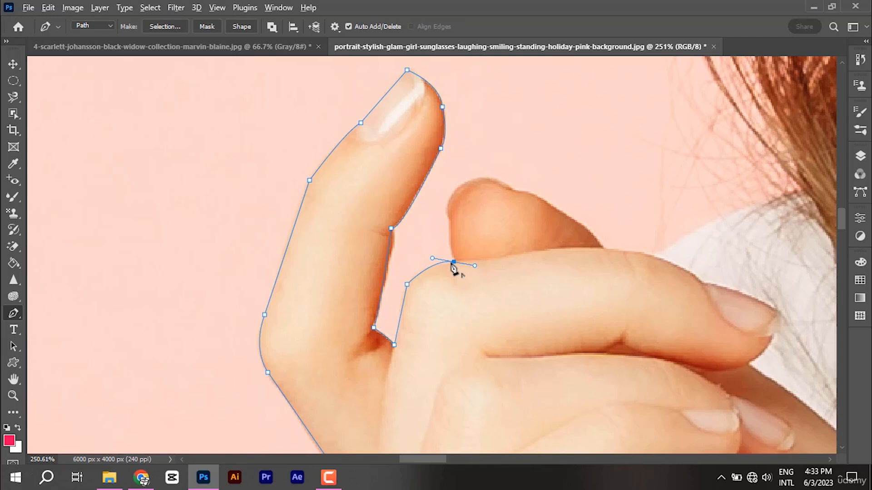
left_click(453, 262, "alt")
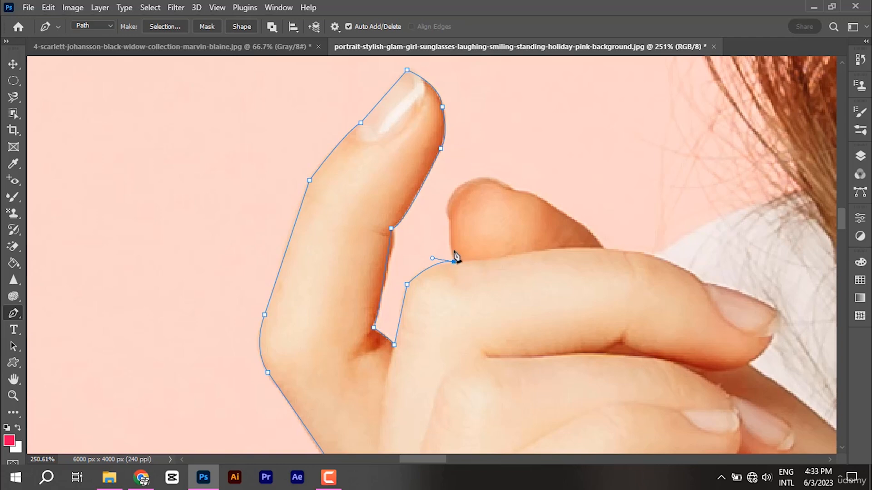
Step: Outline the thumb tip and follow its upper edge down to where it meets the folded finger
left_click(450, 219)
left_click(450, 220)
left_click_drag(451, 221, 453, 215)
left_click(450, 221, "alt")
left_click_drag(494, 178, 517, 195)
left_click(512, 190)
left_click(530, 193)
left_click(592, 235)
left_click(603, 248)
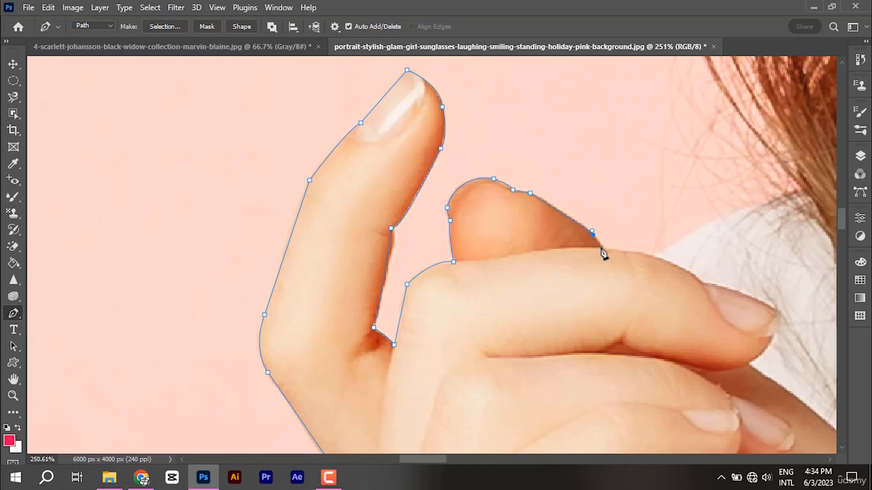
Step: Try to continue the path over the folded finger, around its fingertip and along the palm edge to the hair
left_click_drag(703, 282, 732, 309)
left_click(779, 310)
left_click(773, 337)
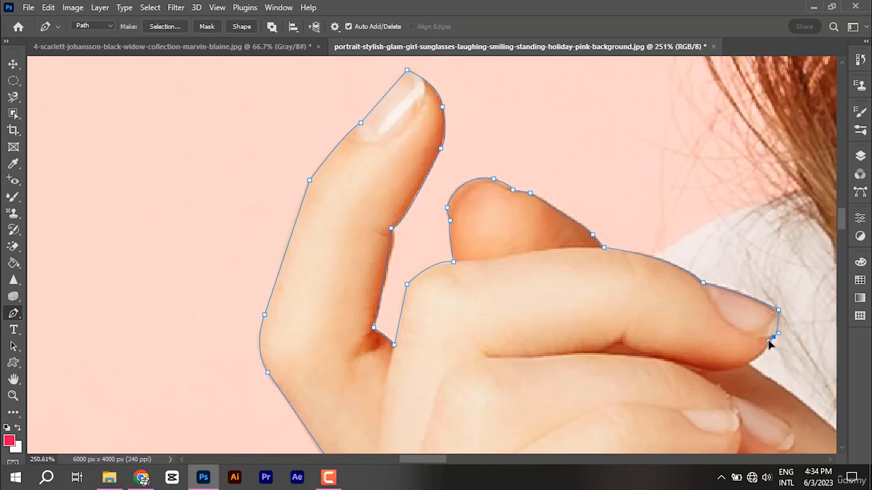
left_click_drag(748, 363, 737, 364)
scroll(220, 236, "right", 8)
scroll(222, 204, "down", 3)
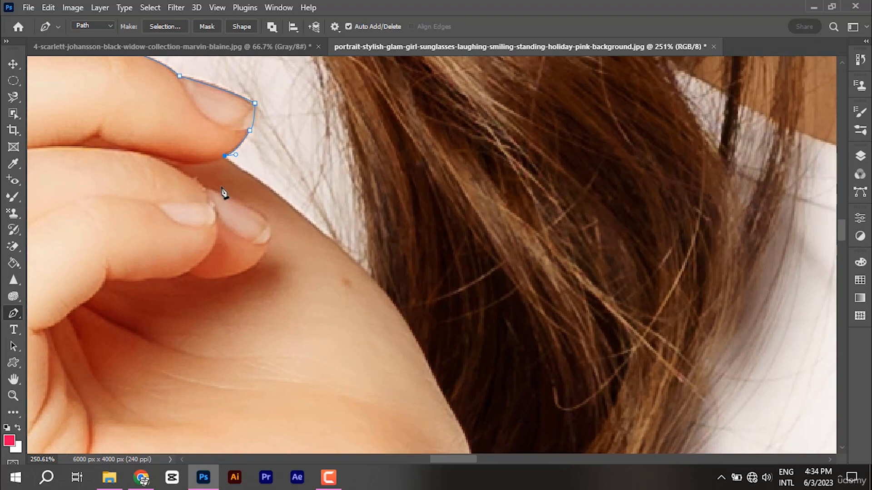
left_click_drag(371, 276, 400, 312)
left_click(372, 277, "alt")
scroll(435, 331, "up", 1)
scroll(463, 359, "down", 2)
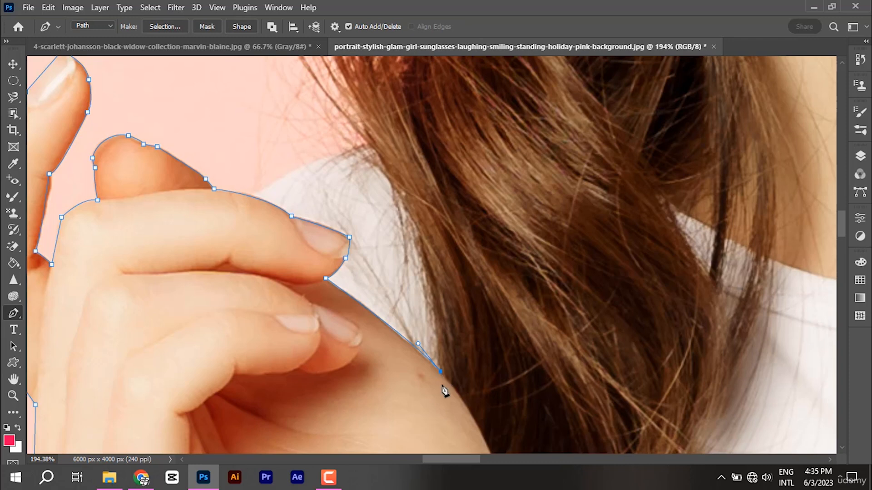
Step: Undo the path segments back to the anchor where the thumb meets the folded finger
key("ctrl+z")
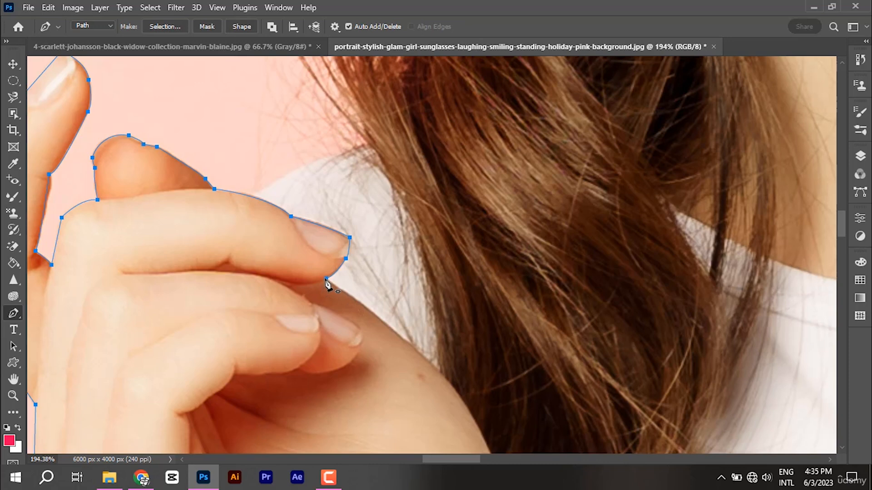
key("Escape")
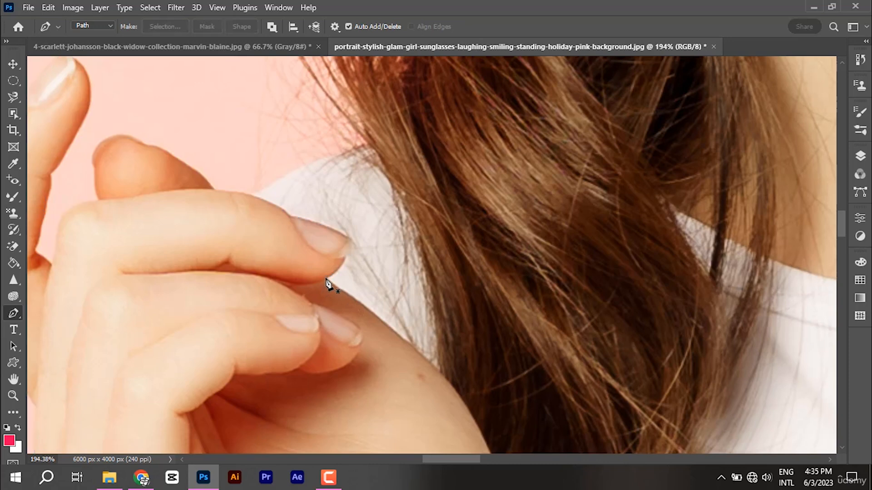
key("ctrl+z")
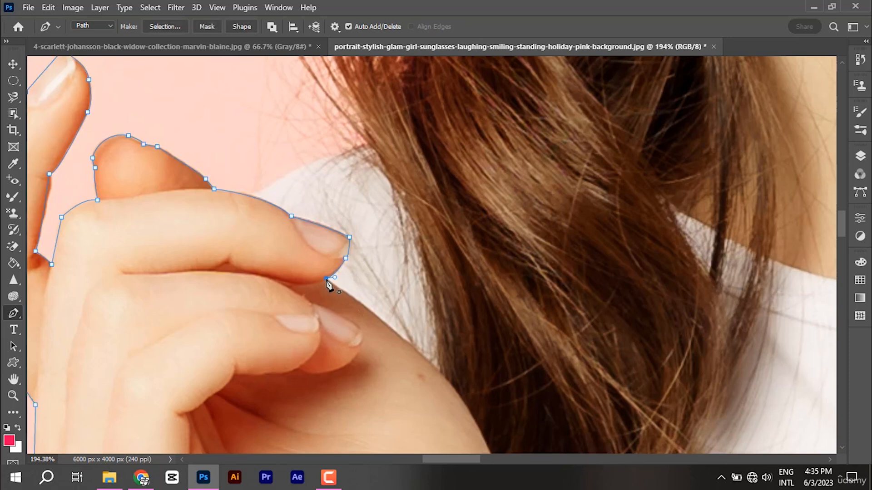
key("ctrl+z")
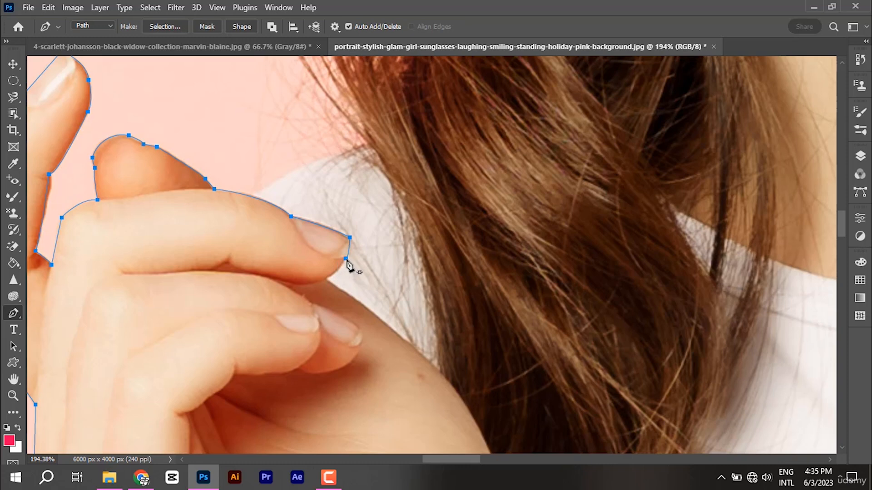
key("ctrl+z")
key("ctrl+z")
key("ctrl+z")
left_click(254, 196)
key("ctrl+z")
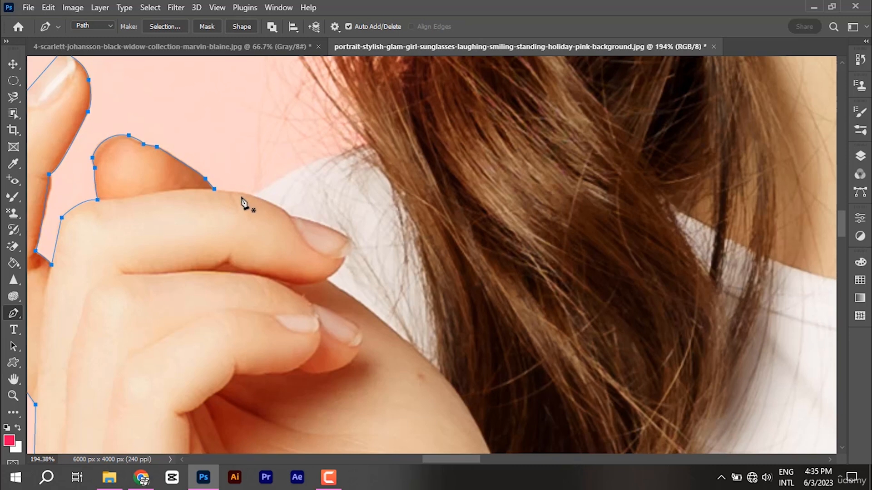
Step: Carry the path along the folded finger to the shirt's edge and up the shoulder to the hair
left_click(215, 193)
left_click_drag(256, 202, 258, 196)
left_click_drag(337, 153, 351, 149)
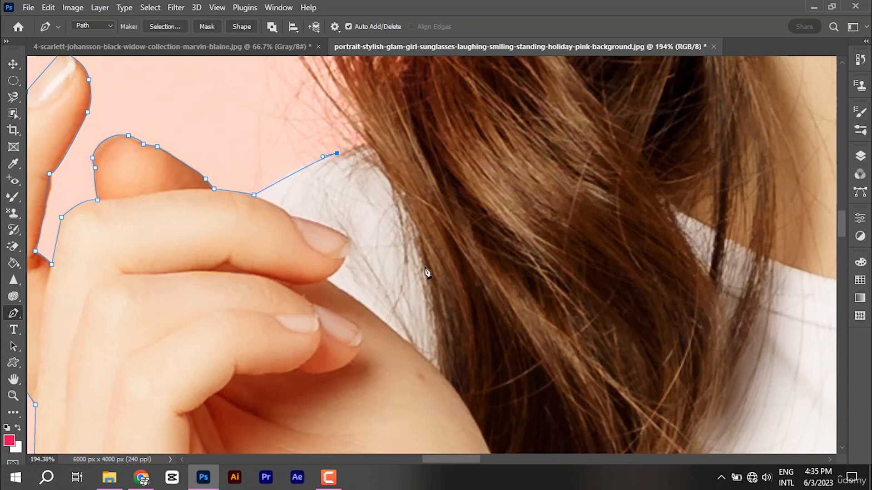
Step: Continue the path through the lower waves above the raised hand and up the outer side of the hair
left_click_drag(418, 183, 442, 369)
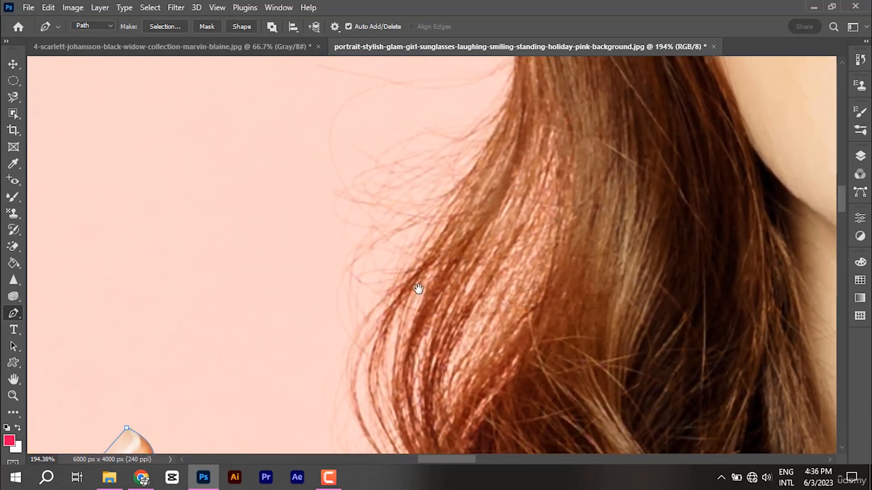
scroll(306, 263, "down", 6)
scroll(327, 307, "down", 3)
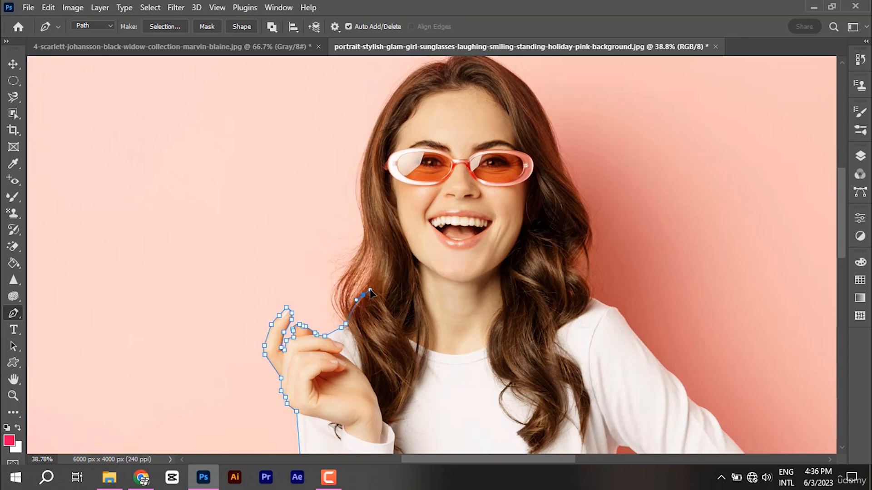
left_click(364, 295, "alt")
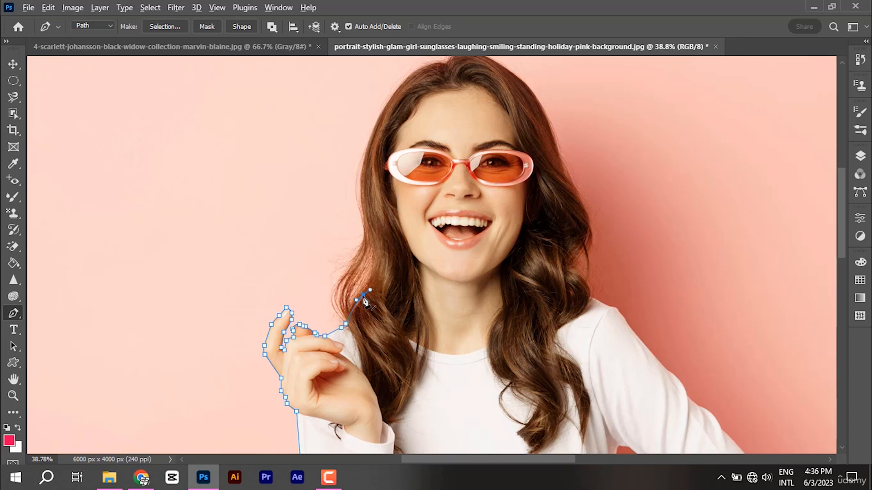
left_click_drag(369, 249, 360, 236)
left_click(370, 248, "alt")
Step: Curve the path up the hair's outer edge beside the face and over the crown to the parting
left_click_drag(417, 71, 486, 75)
left_click(417, 124, "alt")
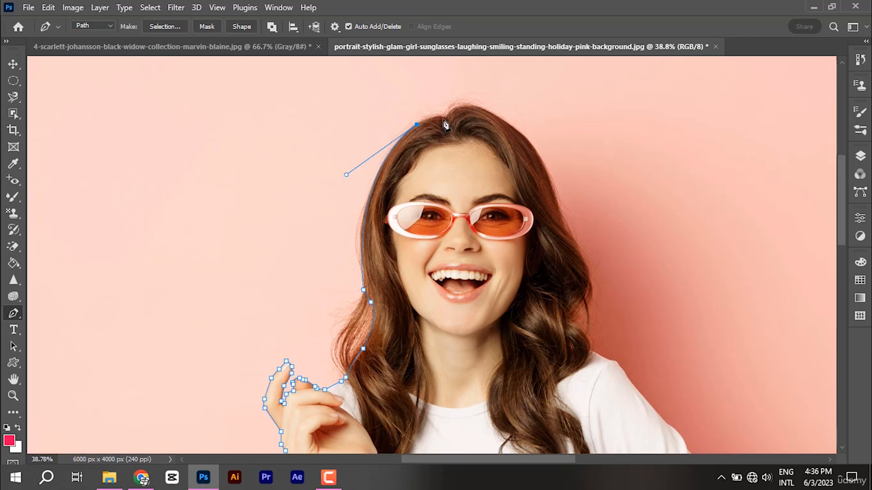
left_click_drag(458, 121, 460, 119)
left_click(447, 116, "alt")
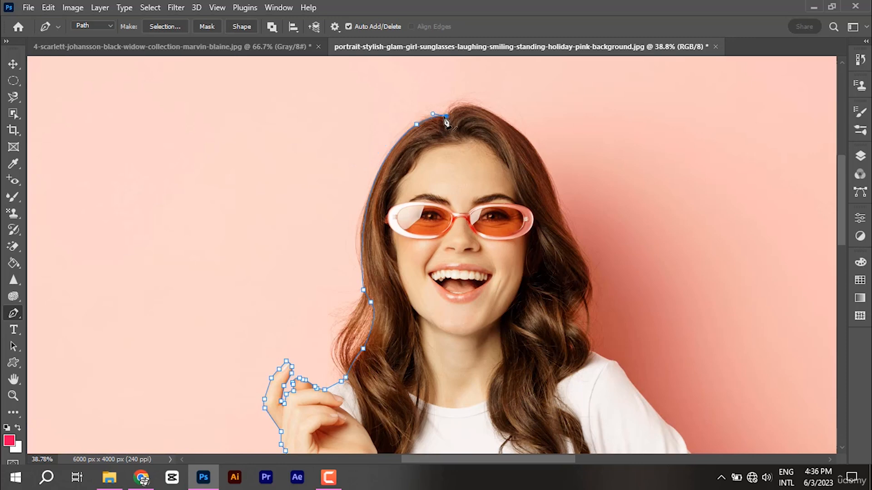
Step: Trace the rest of the crown and the far side of the hair down towards the other shoulder
left_click_drag(519, 131, 591, 361)
left_click(518, 130, "alt")
left_click(557, 202, "alt")
left_click(580, 250, "alt")
left_click(589, 284, "alt")
left_click(571, 320, "alt")
Step: Follow the shoulder from the hair and down the first part of the bent arm's upper sleeve
left_click(591, 351)
left_click(606, 360)
left_click(615, 362)
scroll(615, 363, "down", 4)
scroll(459, 245, "up", 8)
left_click_drag(350, 136, 354, 135)
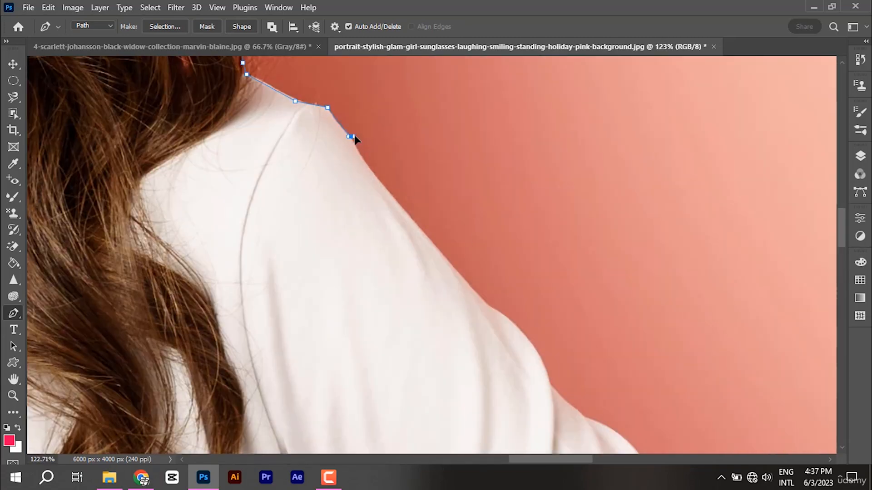
left_click(386, 189)
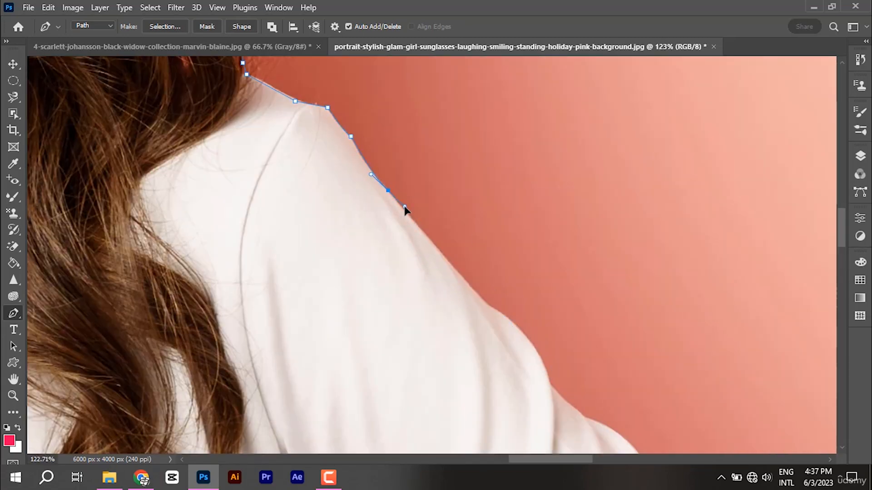
Step: Trace the upper sleeve's outer edge around its bulging fabric folds with curved and corner anchor points
left_click(490, 305)
scroll(490, 305, "down", 3)
left_click(549, 320)
left_click_drag(550, 328, 560, 346)
left_click(570, 344)
left_click(585, 355)
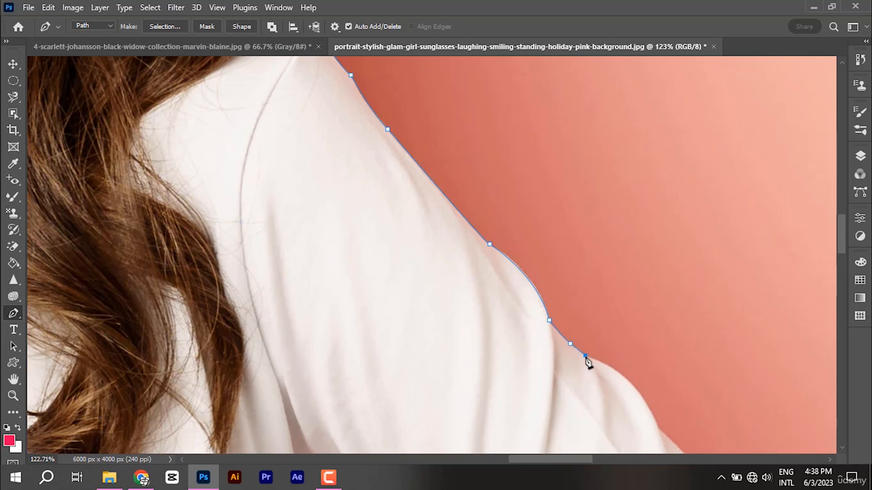
scroll(659, 351, "down", 4)
left_click_drag(658, 343, 681, 401)
Step: Carry the path down the rest of the upper sleeve and around the elbow
scroll(683, 402, "up", 4)
left_click(372, 154, "alt")
left_click(474, 265)
scroll(475, 265, "down", 5)
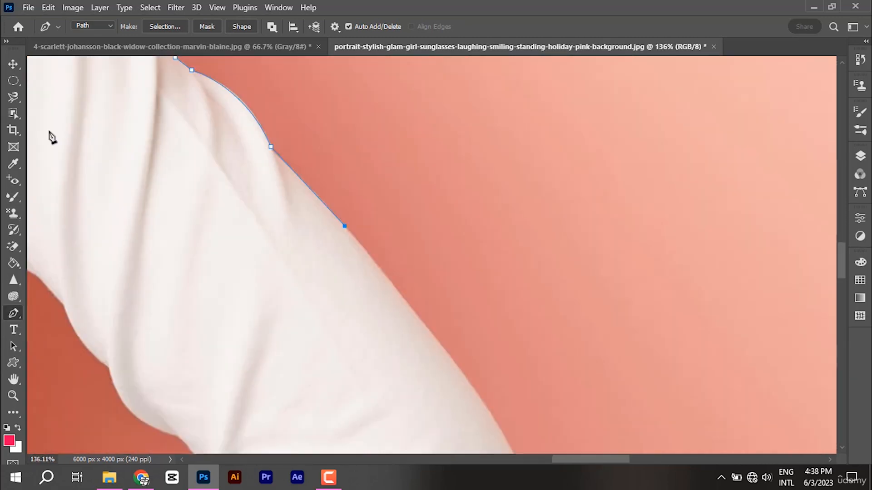
left_click_drag(402, 399, 429, 434)
scroll(429, 434, "down", 5)
left_click(411, 235, "alt")
left_click_drag(408, 251, 405, 256)
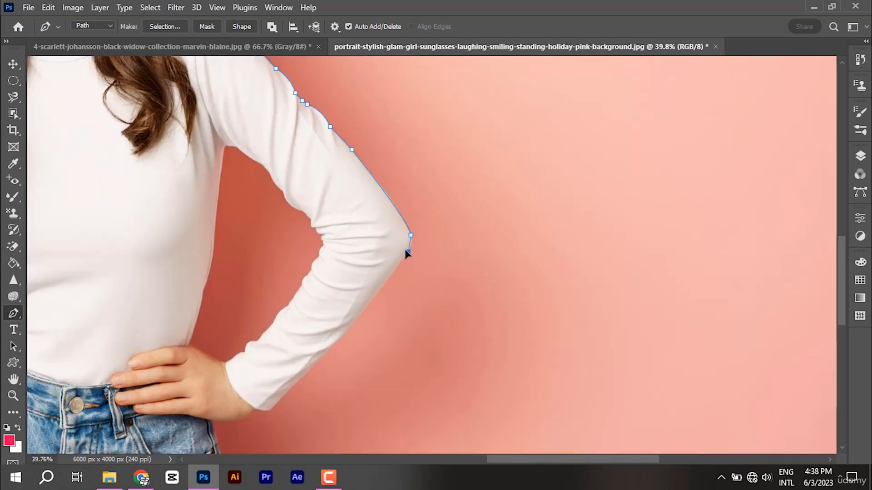
Step: Trace the forearm's outer edge, the sleeve cuff and the wrist to where the hand meets the shorts
left_click_drag(340, 338, 331, 345)
left_click(270, 411)
left_click(255, 408)
left_click(242, 420)
left_click(212, 422)
Step: Trace the outer side of the denim shorts down around the rolled hem to the thigh
scroll(217, 408, "down", 5)
left_click(226, 260)
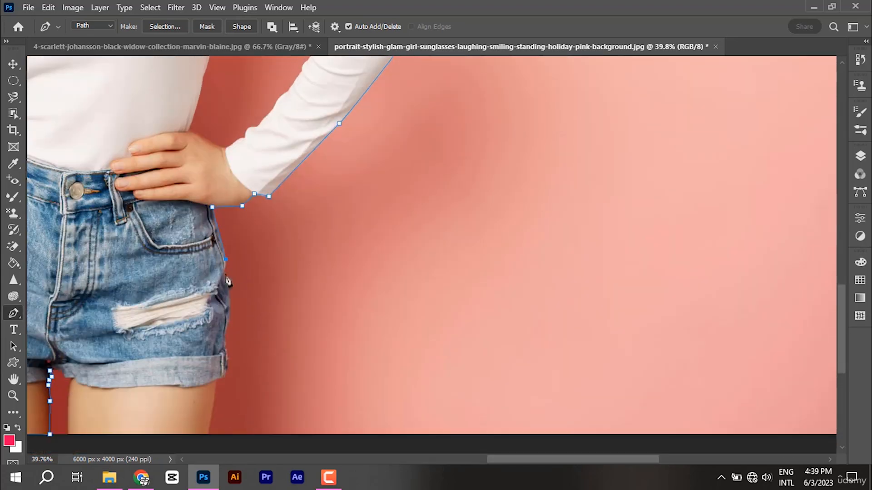
left_click(226, 314)
left_click(225, 342)
left_click(227, 368)
left_click(227, 375)
left_click(216, 382)
Step: Carry the path down the thigh's outer edge and along the image's lower edge to the inner thigh
scroll(250, 298, "down", 3)
left_click(207, 343)
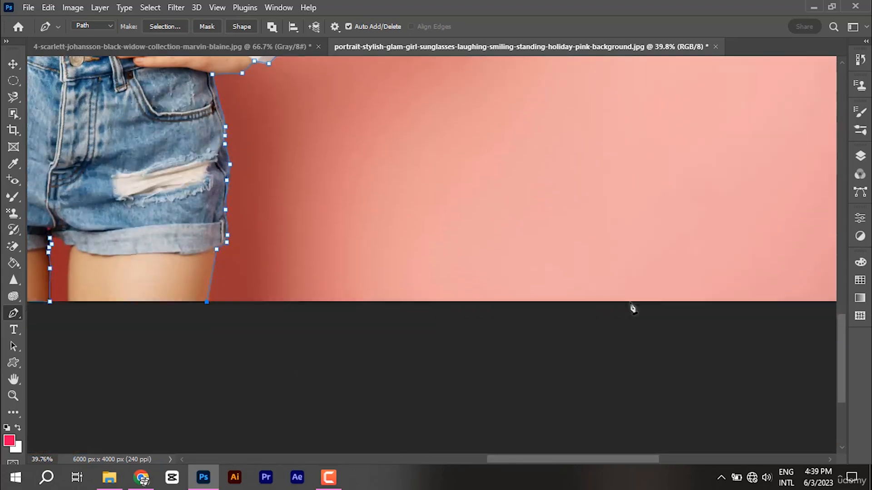
scroll(170, 318, "up", 5)
left_click(145, 377)
Step: Trace up the inner thigh and along the shorts' hem between the legs, closing the path at its starting anchor
left_click(154, 247)
left_click(138, 245)
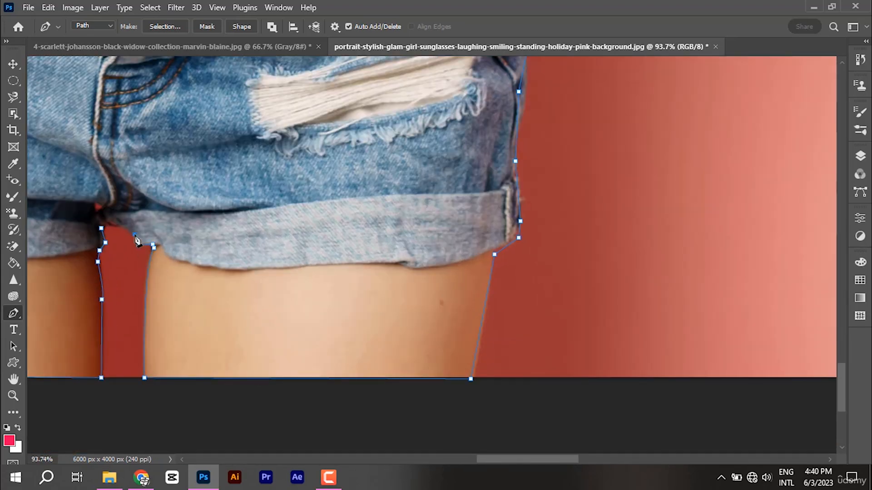
left_click(135, 235)
left_click(110, 221)
left_click(101, 229)
Step: Create a vector mask from the closed path to hide the pink background around the woman
scroll(101, 229, "down", 8)
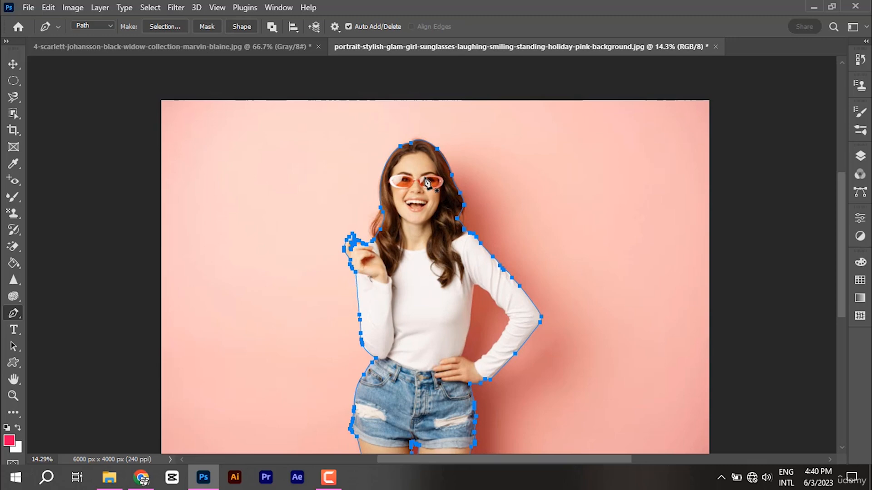
scroll(426, 181, "down", 1)
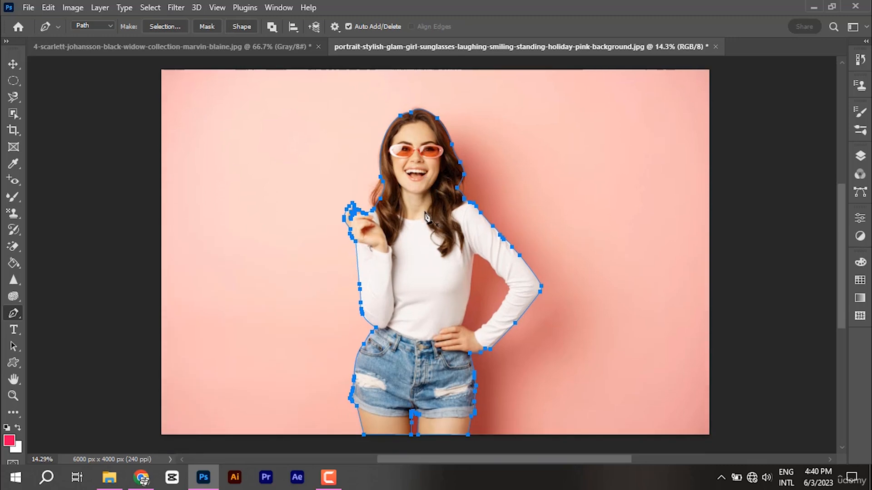
scroll(424, 229, "up", 1)
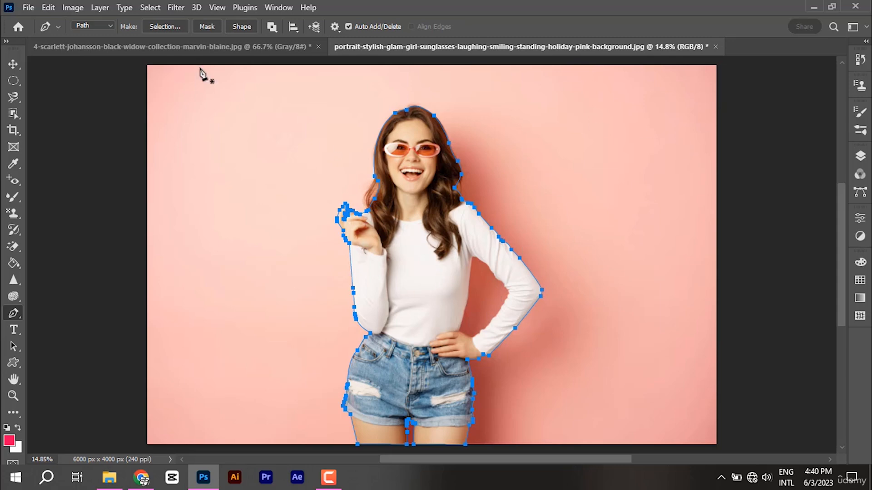
left_click(97, 26)
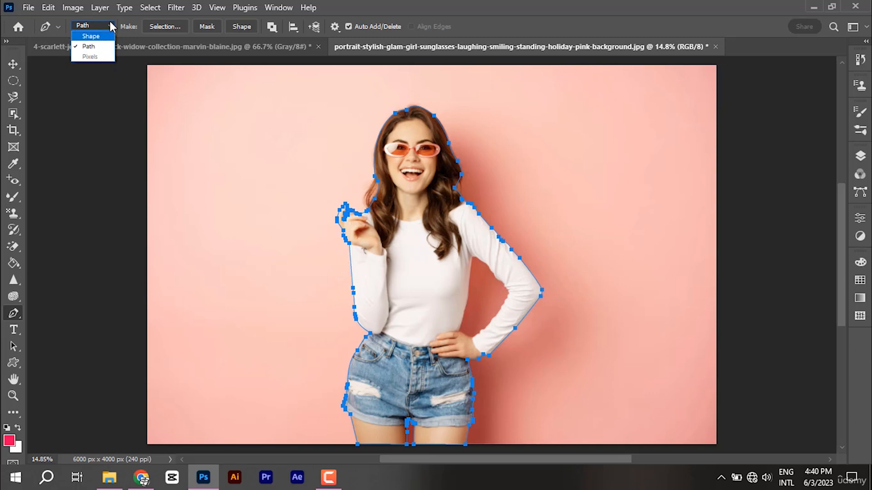
left_click(112, 28)
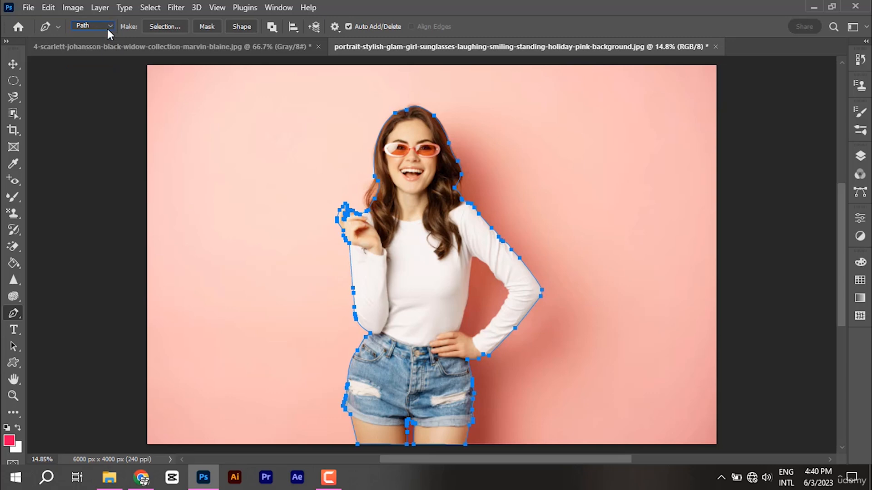
right_click(427, 246)
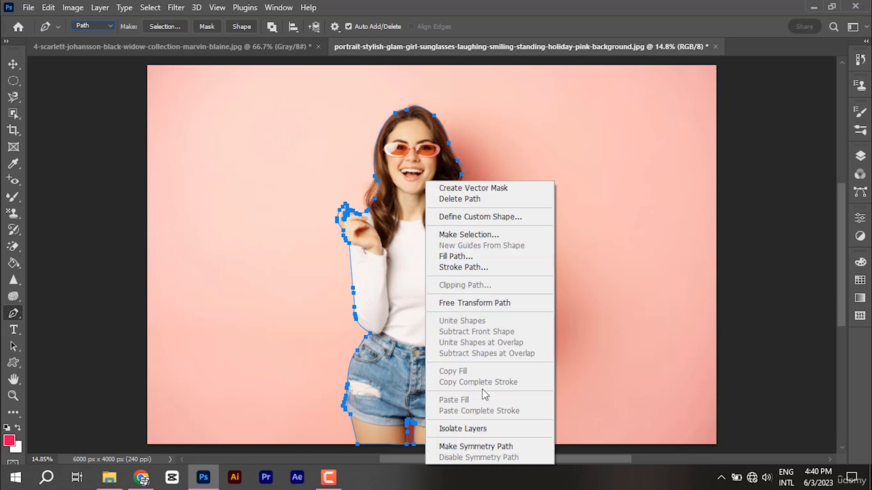
left_click(487, 197)
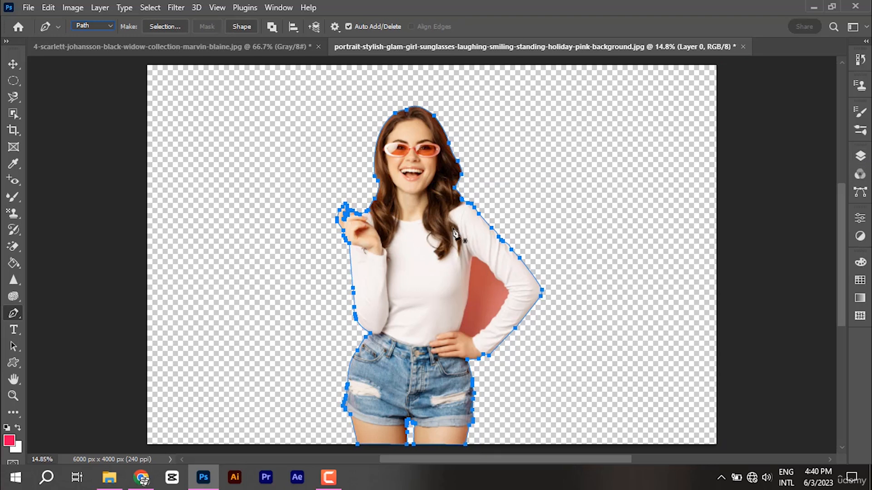
Step: Undo the vector mask to bring back the pink background and the woman's outline path, and reactivate the Pen tool
left_click(13, 64)
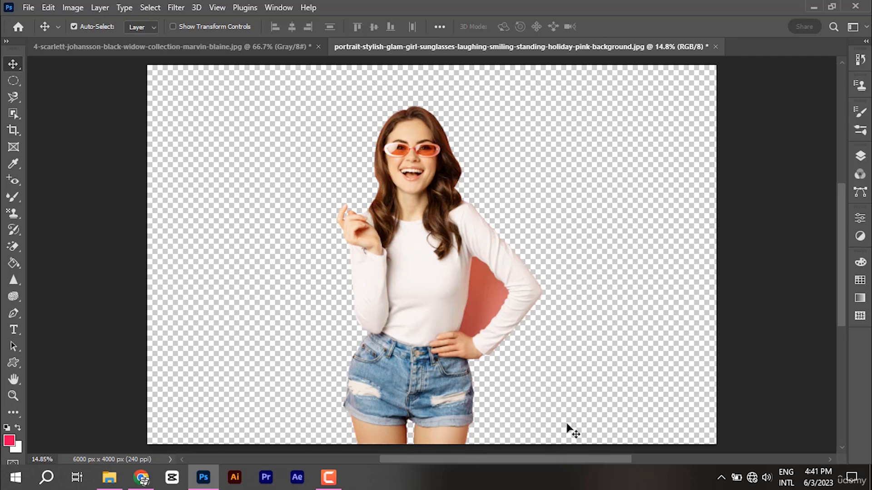
key("ctrl+z")
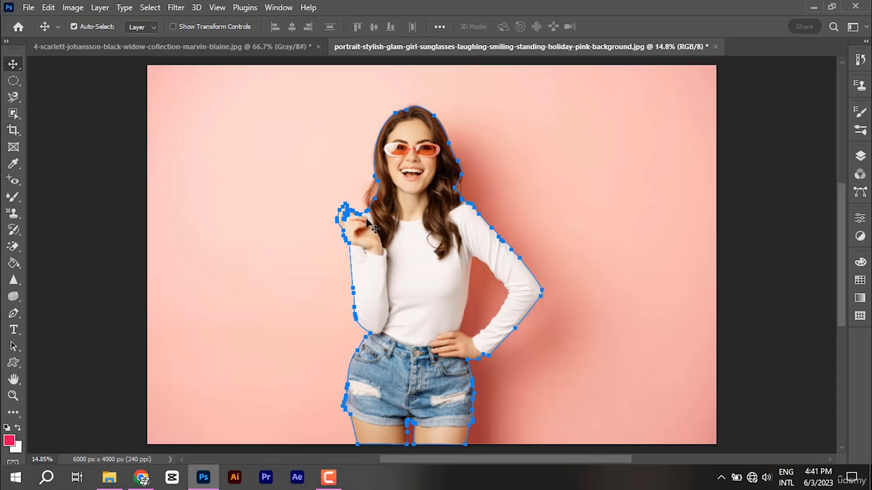
left_click(10, 314)
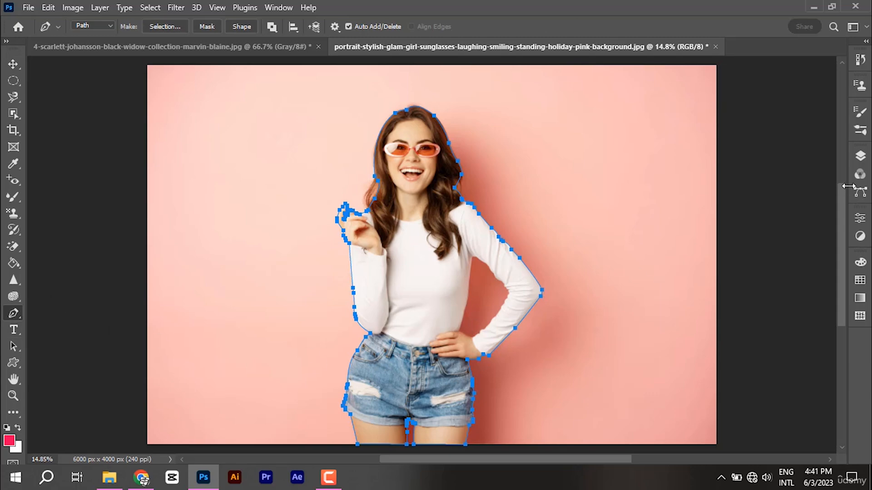
Step: Try a vector mask from the woman's outline path once more, show the layer list, and undo the mask
right_click(373, 234)
left_click(399, 186)
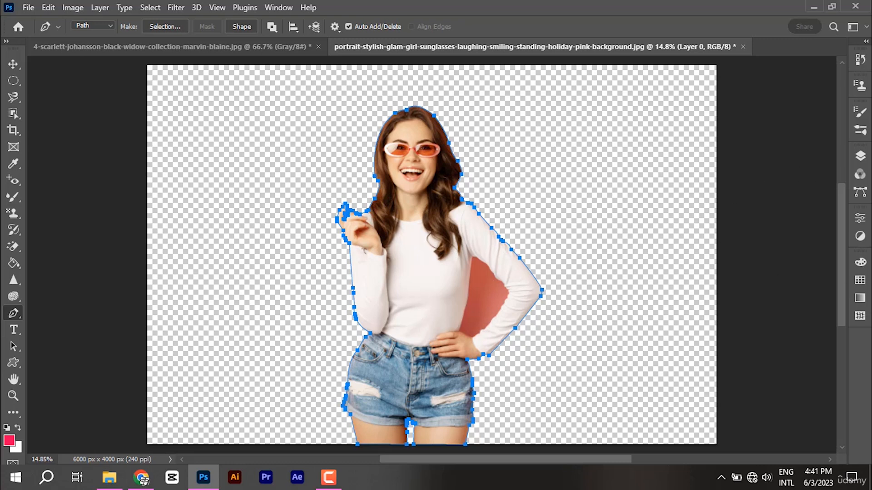
left_click(860, 155)
key("ctrl+z")
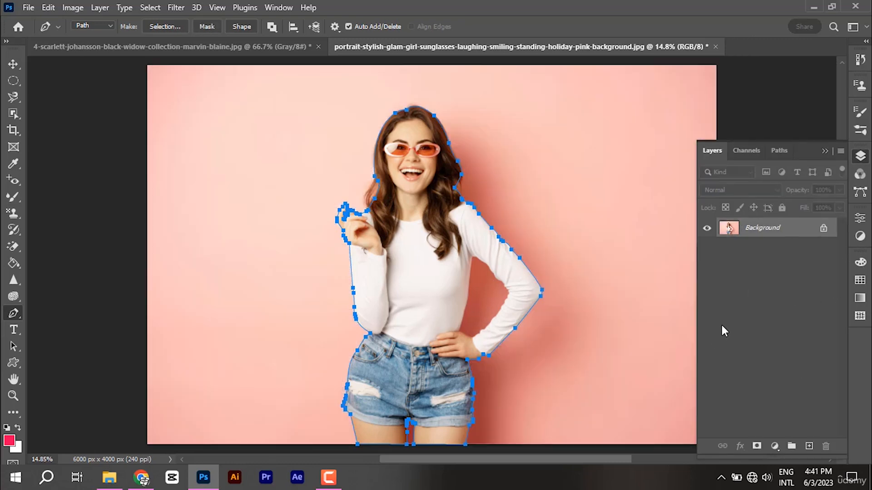
Step: Try deleting the woman's outline path and undo the deletion
right_click(407, 282)
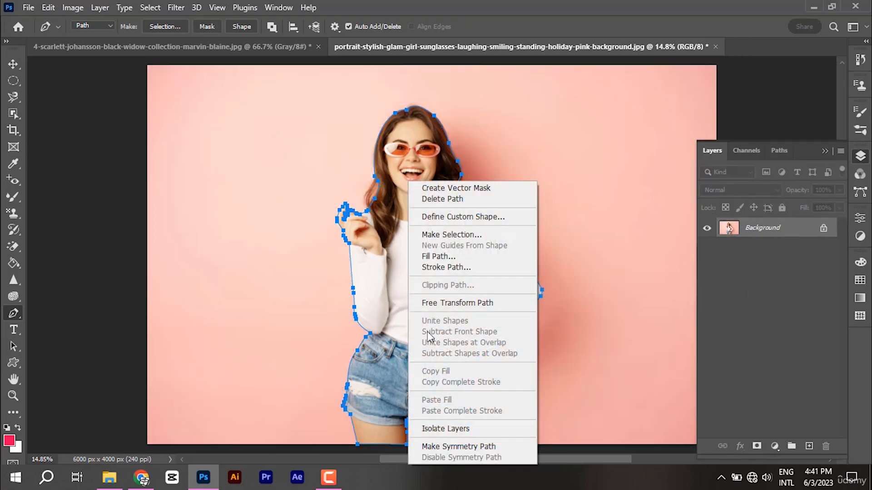
left_click(460, 203)
key("ctrl+z")
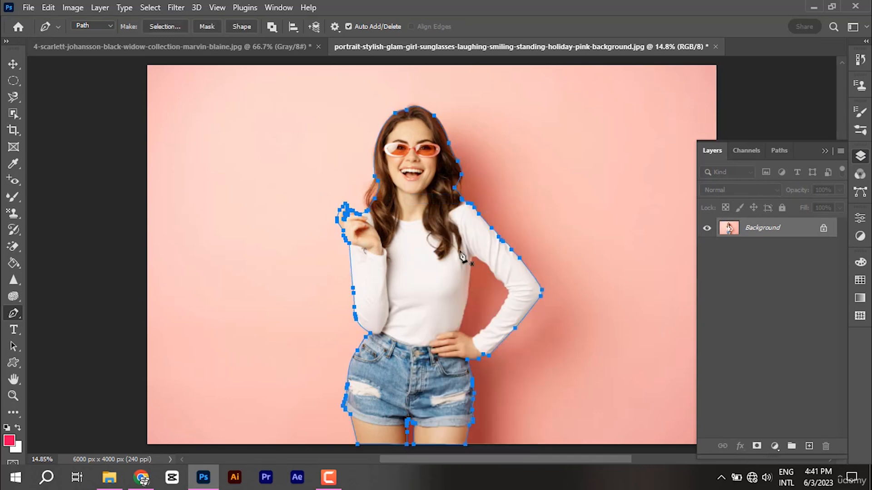
Step: Define a custom shape from the woman's outline path, keeping the suggested name
right_click(416, 257)
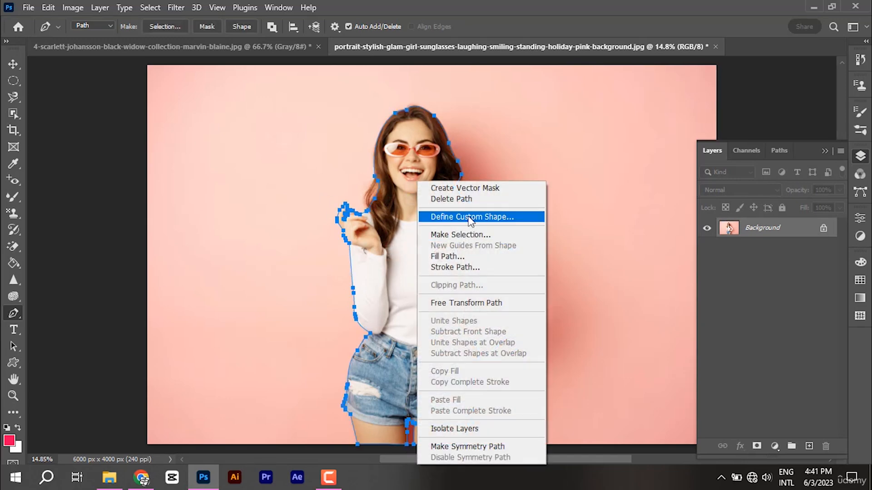
left_click(468, 217)
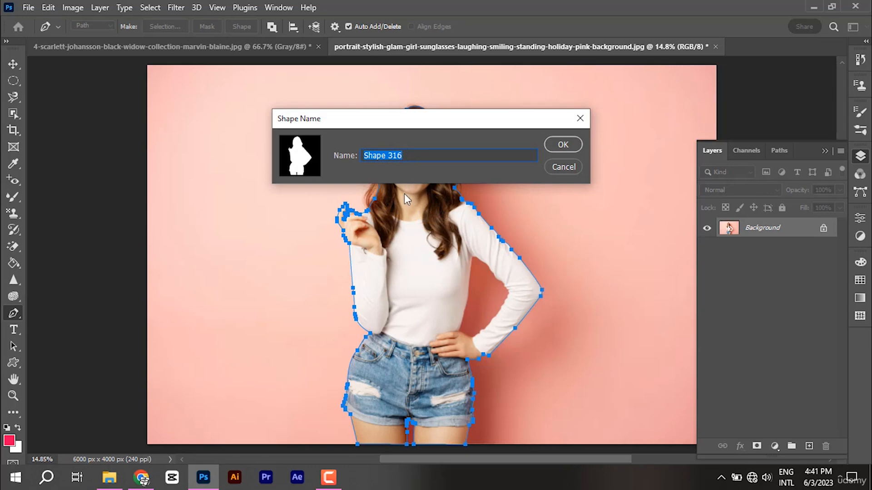
left_click(563, 146)
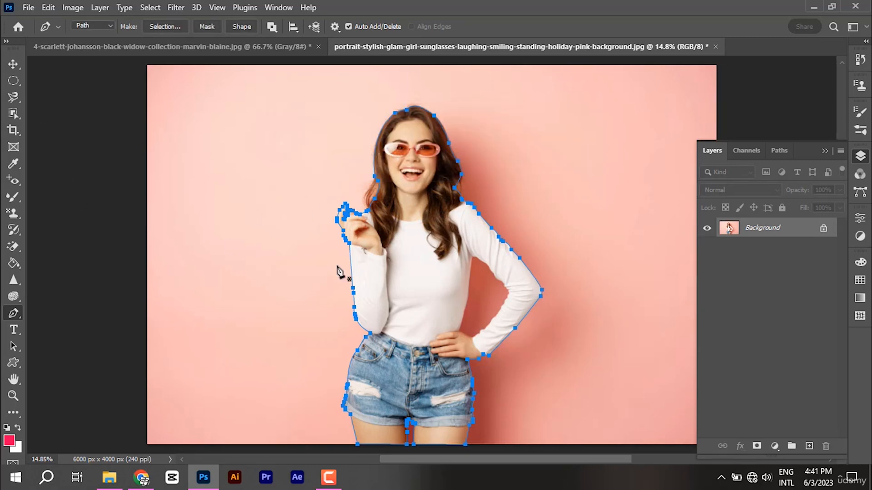
Step: Look for the saved silhouette among the shapes available to the Custom Shape tool
left_click(13, 366)
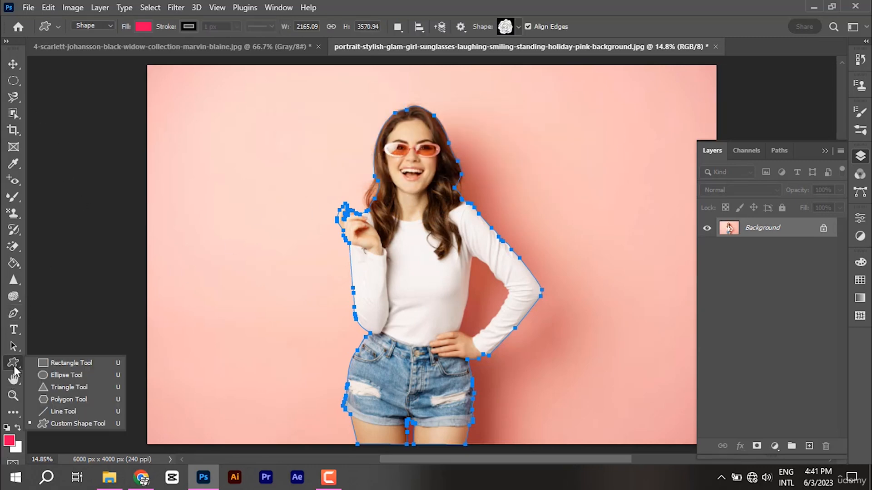
left_click(69, 424)
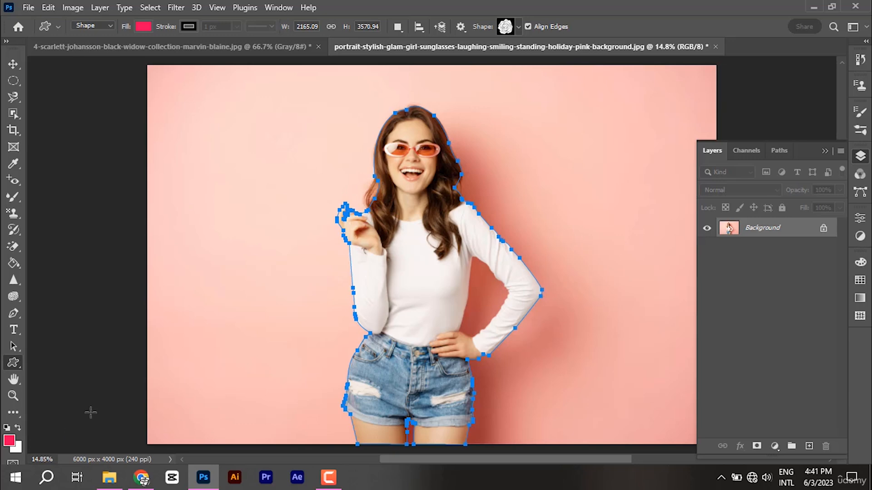
left_click(518, 26)
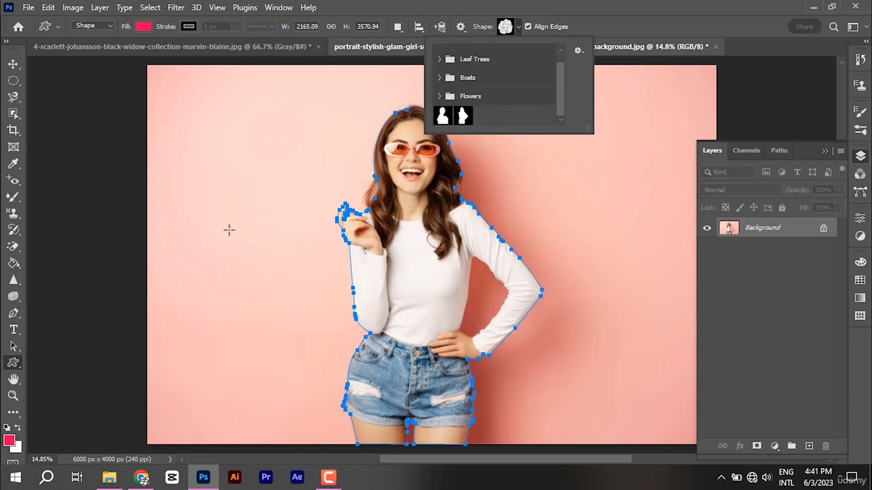
Step: Make a new anti-aliased selection with a feather radius of 0 pixels from the woman's outline path
left_click(13, 313)
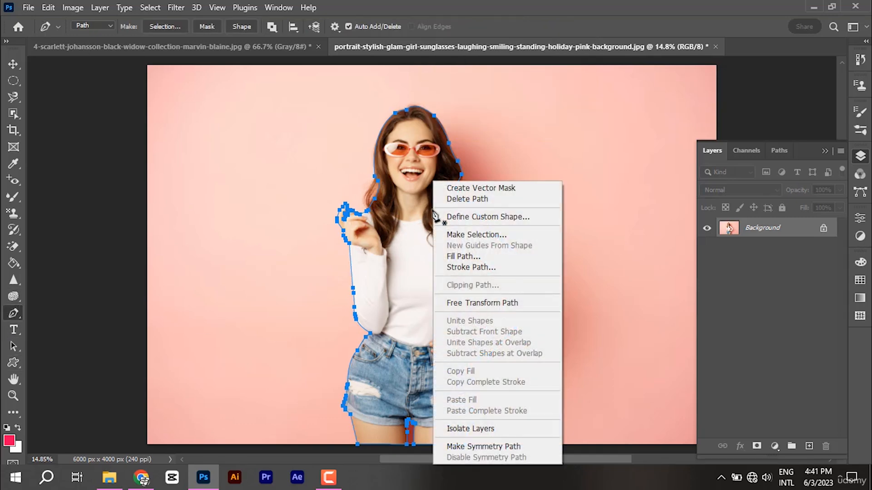
right_click(432, 214)
left_click(484, 235)
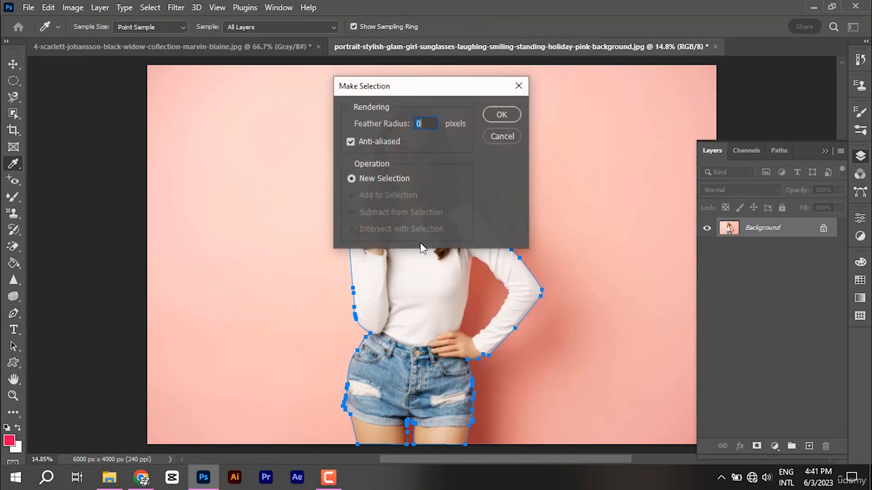
left_click(511, 114)
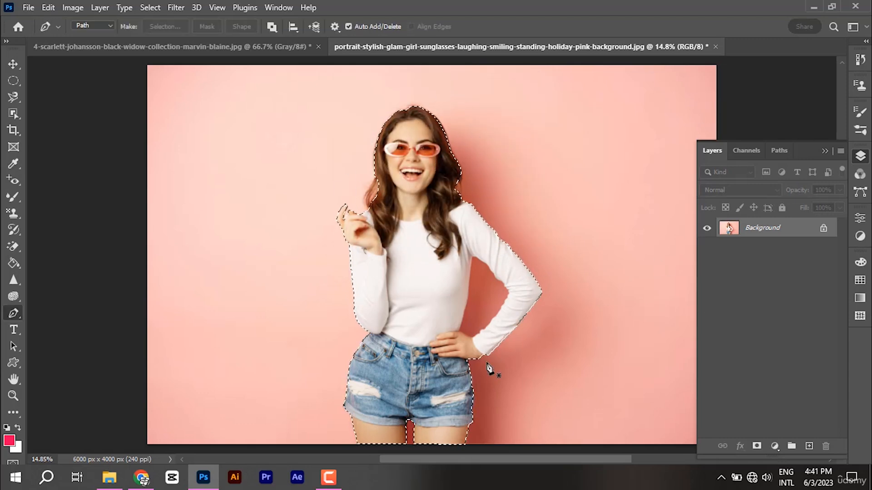
left_click(461, 331)
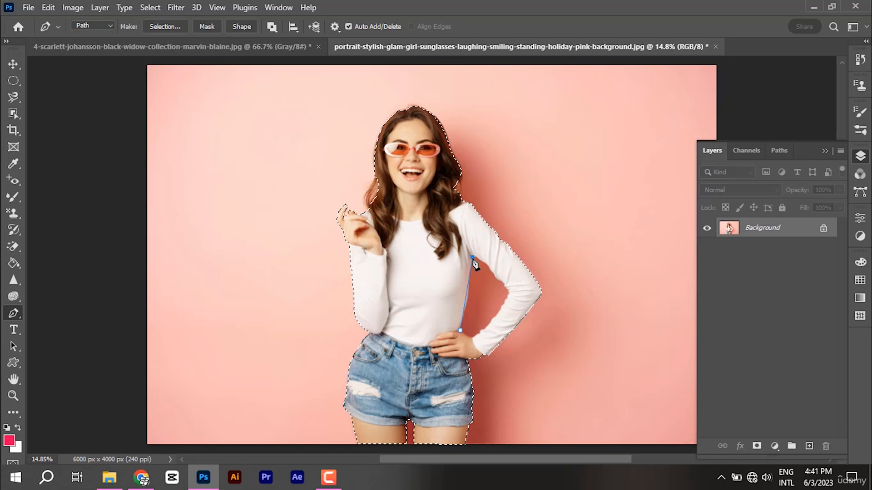
left_click_drag(468, 254, 472, 257)
key("ctrl+z")
key("ctrl+z")
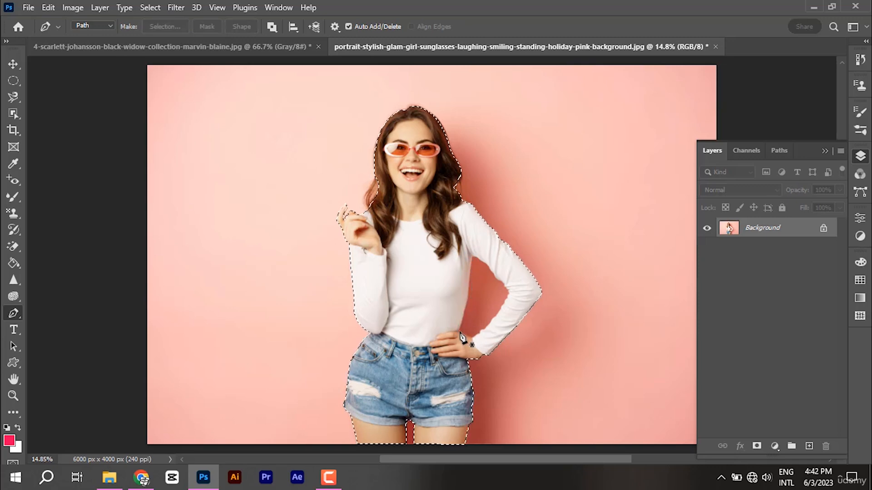
Step: Trace the gap between torso and bent arm with the Pen tool, from the waist up to the armpit and down to the inner elbow
left_click(459, 331)
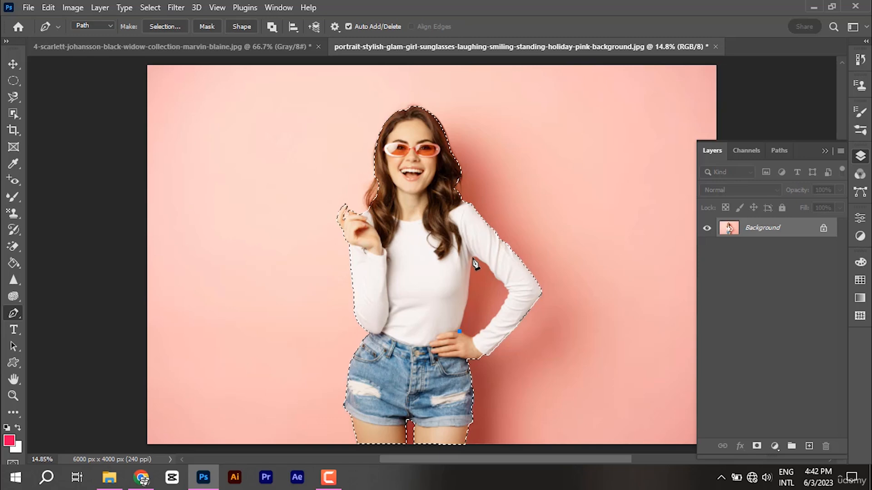
left_click_drag(472, 257, 470, 252)
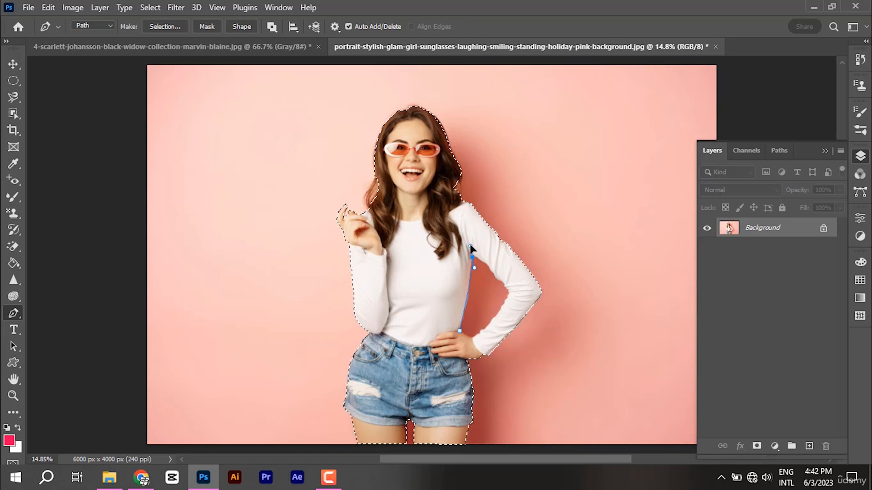
left_click(472, 258, "alt")
key("ctrl+z")
left_click(499, 281)
left_click_drag(509, 297, 508, 299)
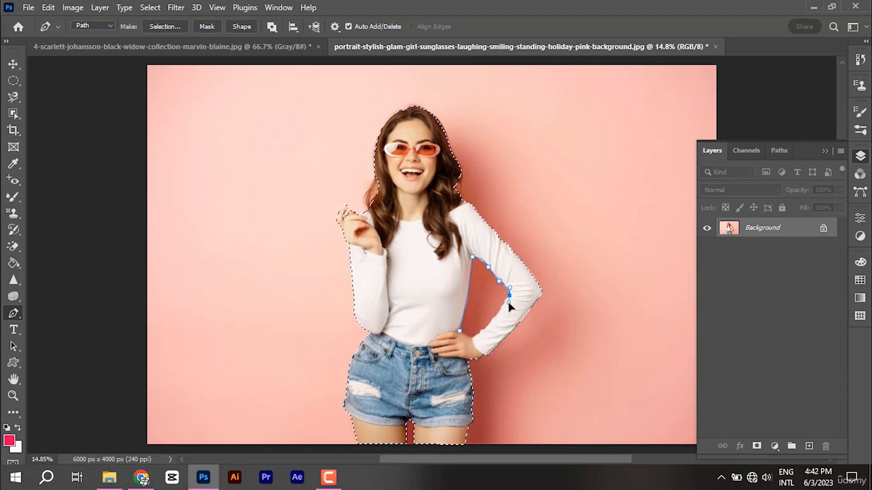
left_click(509, 295, "alt")
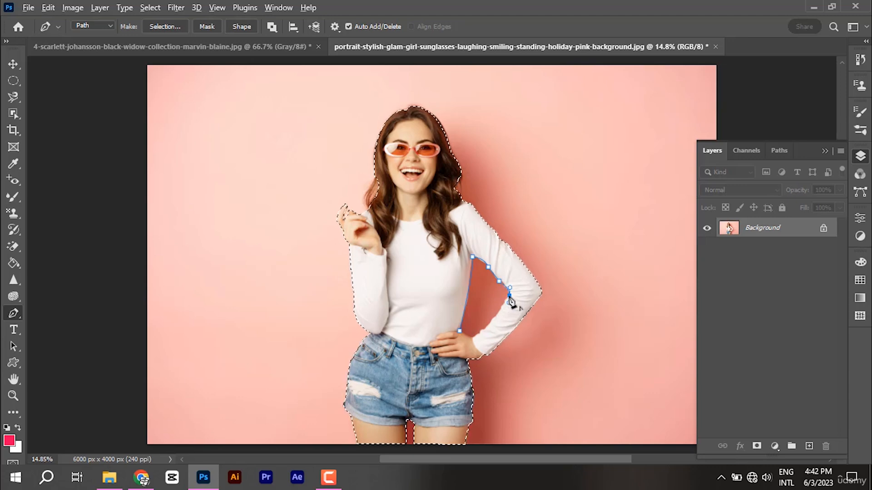
Step: Continue the gap path along the inner forearm to the wrist and close it at its starting anchor by the waist
left_click(473, 338)
key("ctrl+z")
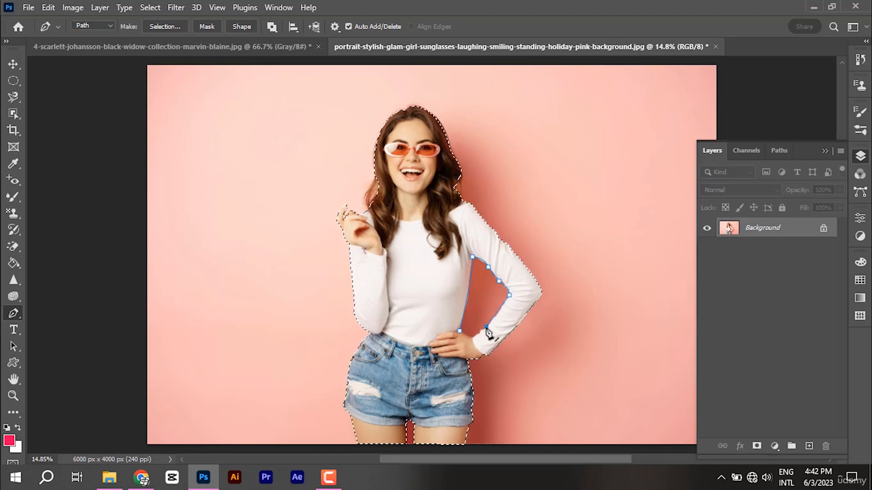
left_click(475, 339)
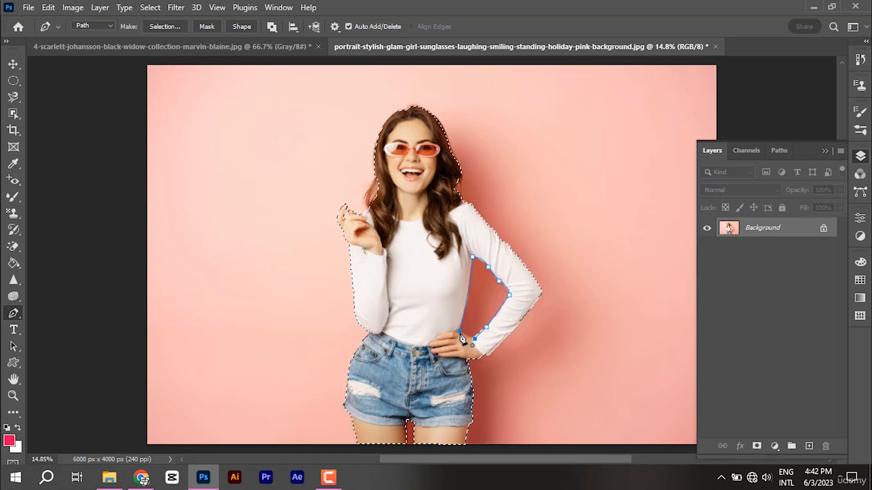
left_click(459, 332)
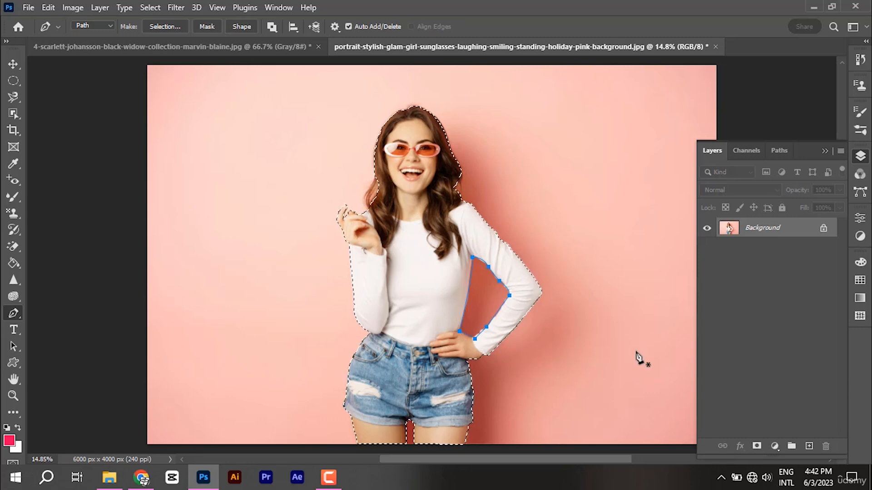
Step: Try the Make Selection command on the closed path in the gap between arm and torso
right_click(475, 302)
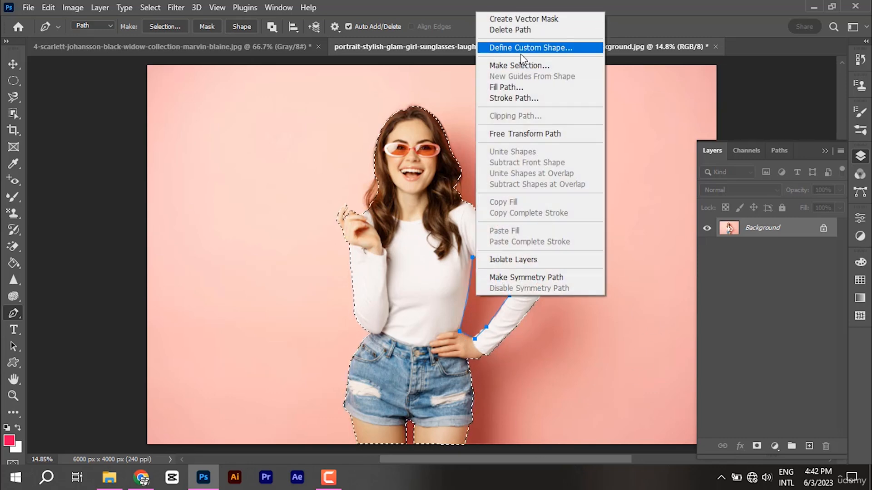
left_click(523, 65)
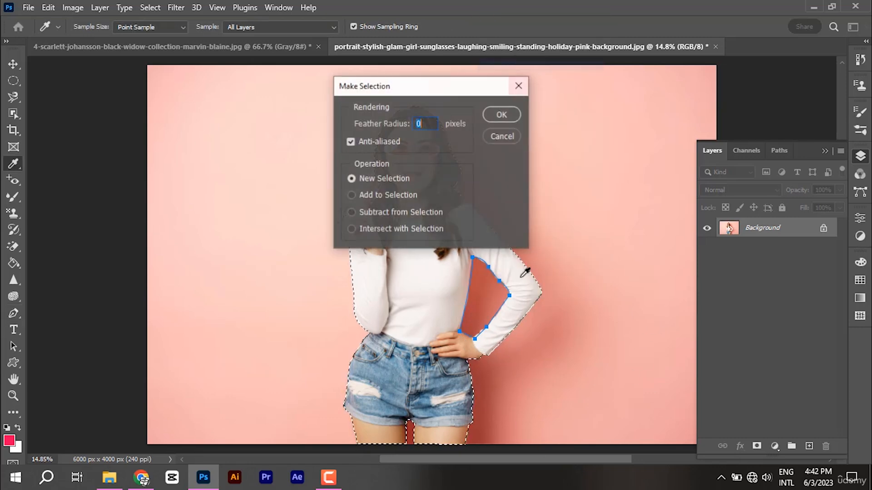
left_click(513, 118)
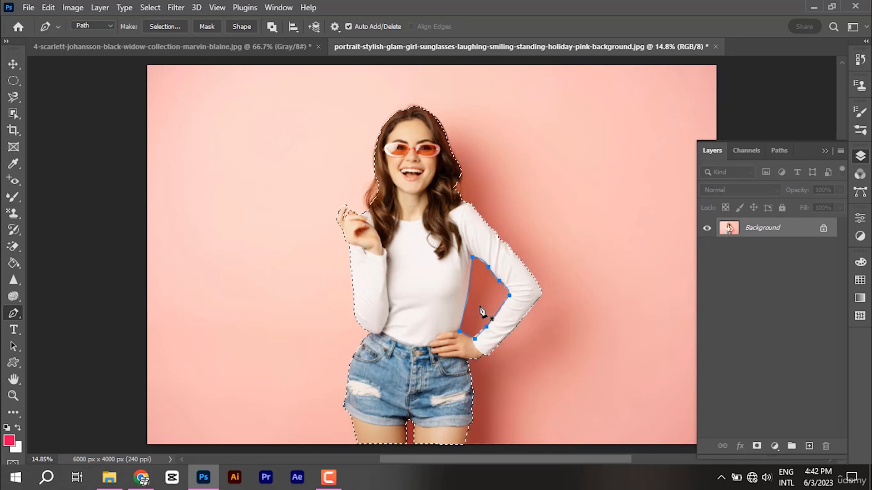
Step: Try deleting the arm gap path, and undo back through its tracing and the selection to the woman's full outline path
right_click(454, 296)
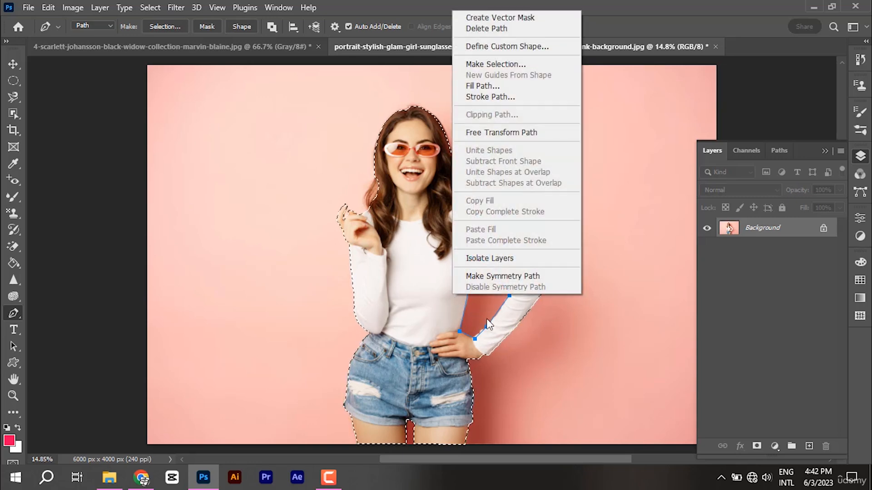
left_click(491, 30)
key("ctrl+z")
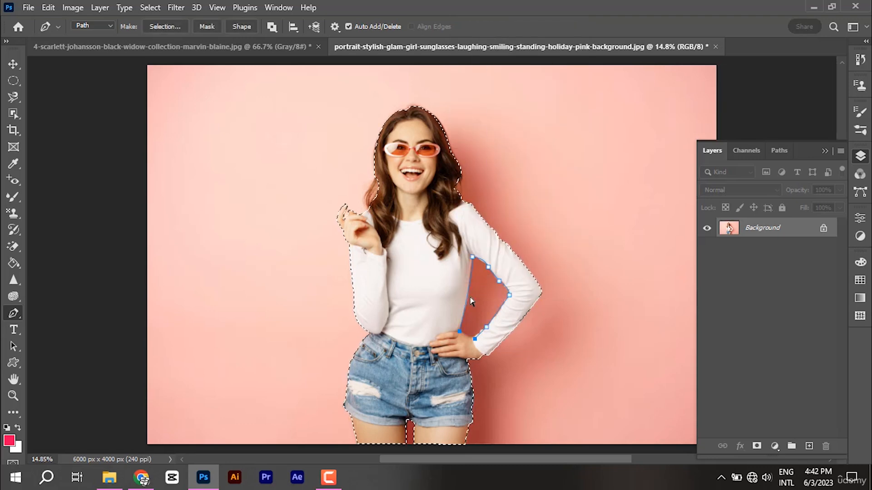
key("ctrl+z")
key("ctrl+z")
key("ctrl+z")
key("ctrl+z")
key("ctrl+z")
key("ctrl+z")
key("ctrl+z")
key("ctrl+z")
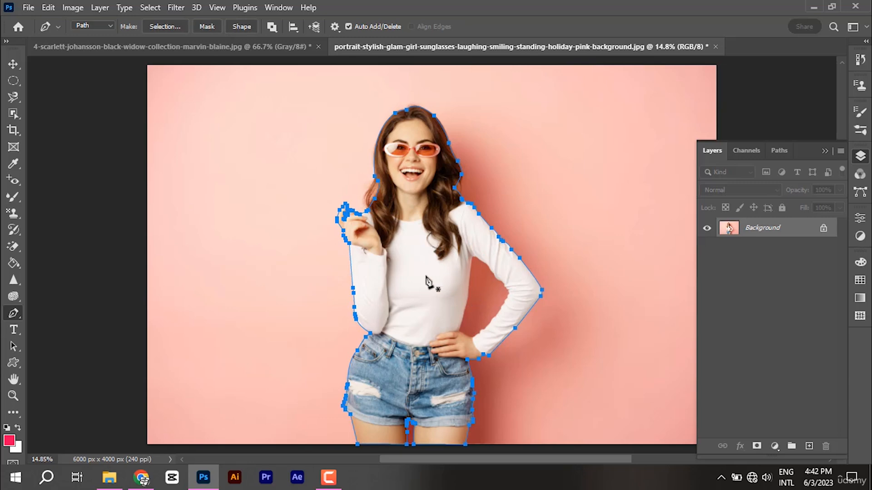
Step: Try filling the woman's outline path with the custom color 0514ac at 100% opacity, and undo the fill
right_click(429, 269)
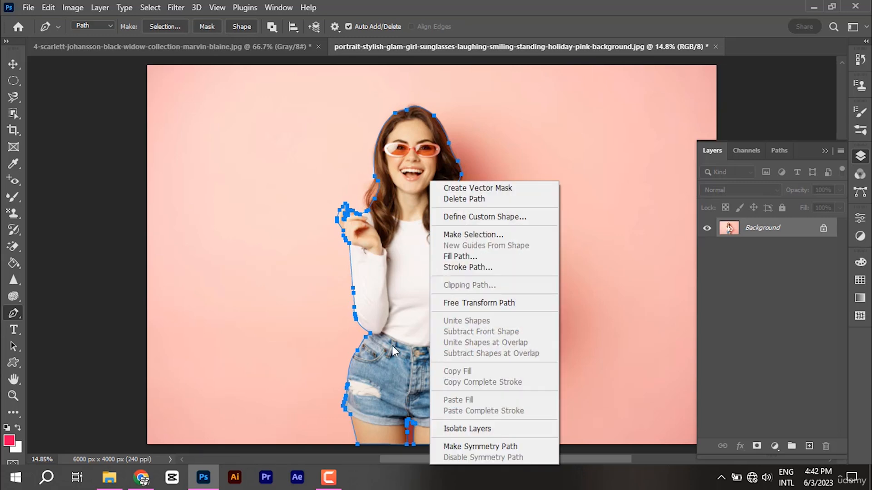
left_click(468, 261)
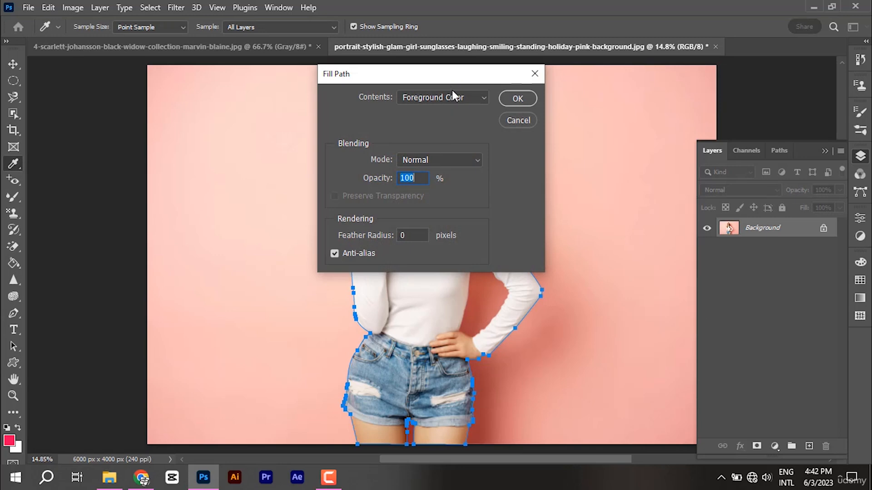
left_click(453, 102)
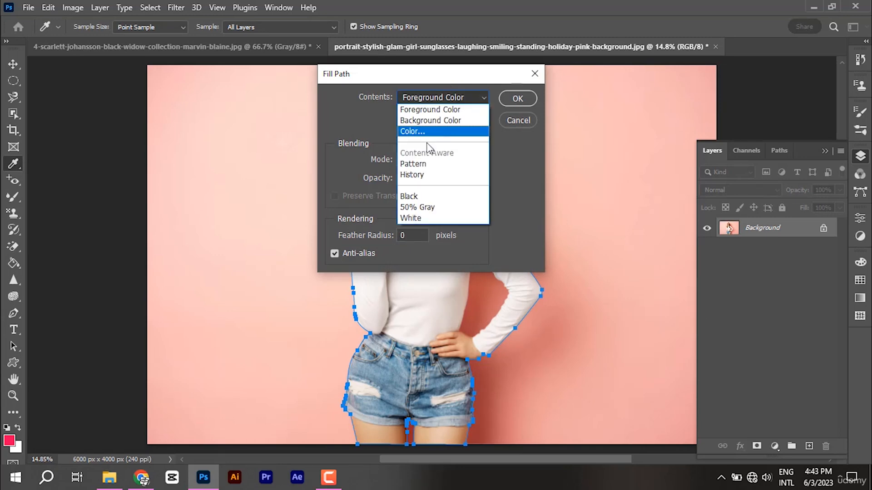
left_click(427, 133)
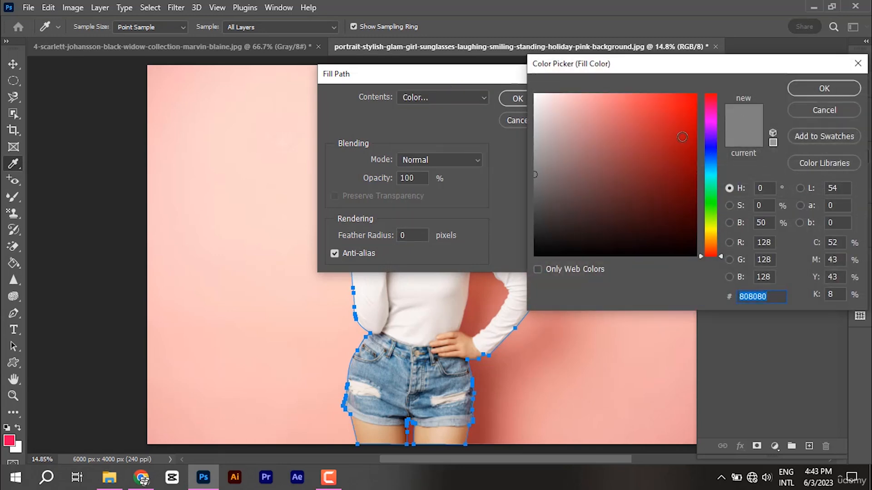
type("0514ac")
left_click(799, 92)
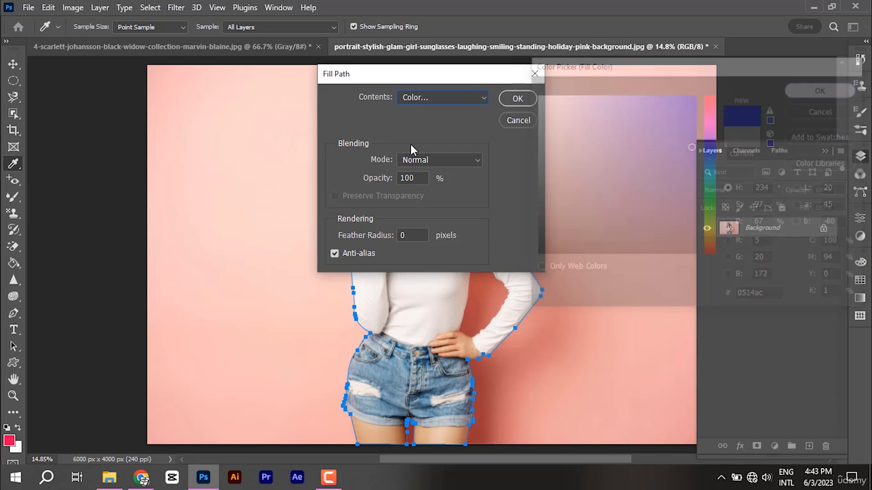
left_click(517, 98)
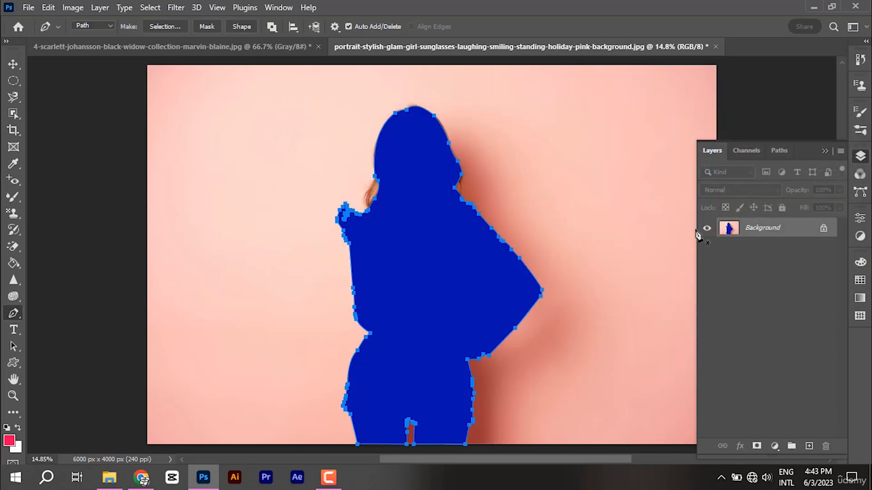
key("ctrl+z")
Step: Try stroking the woman's outline path with the Brush and Simulate Pressure enabled, and undo the stroke
right_click(402, 184)
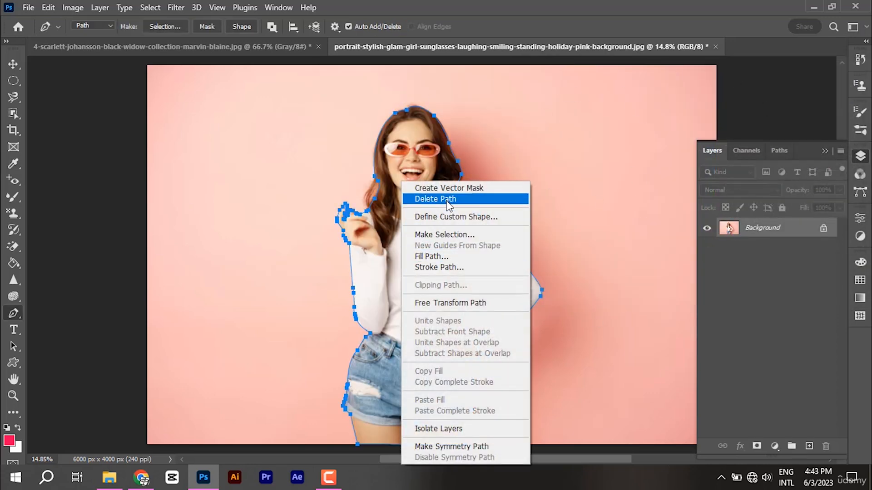
left_click(450, 267)
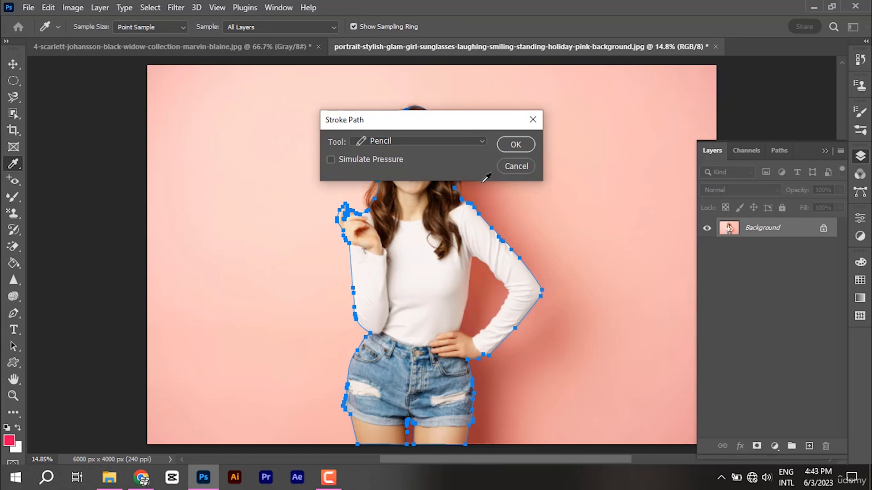
left_click(476, 143)
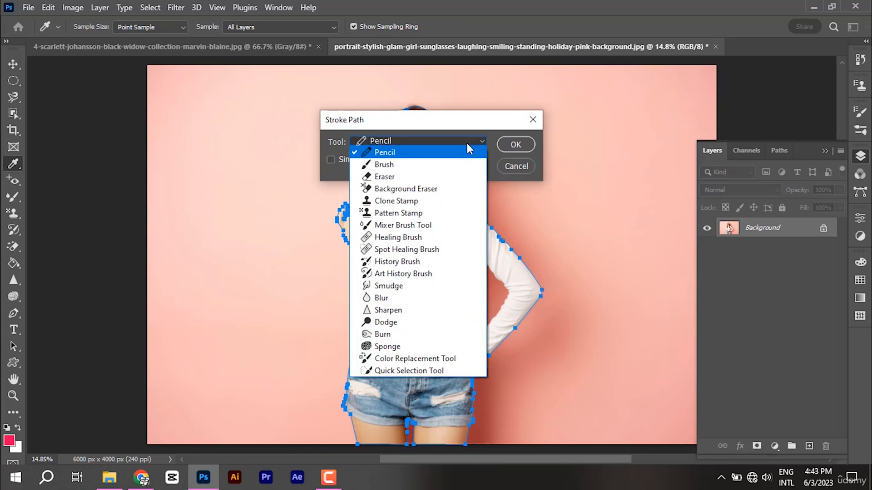
left_click(388, 166)
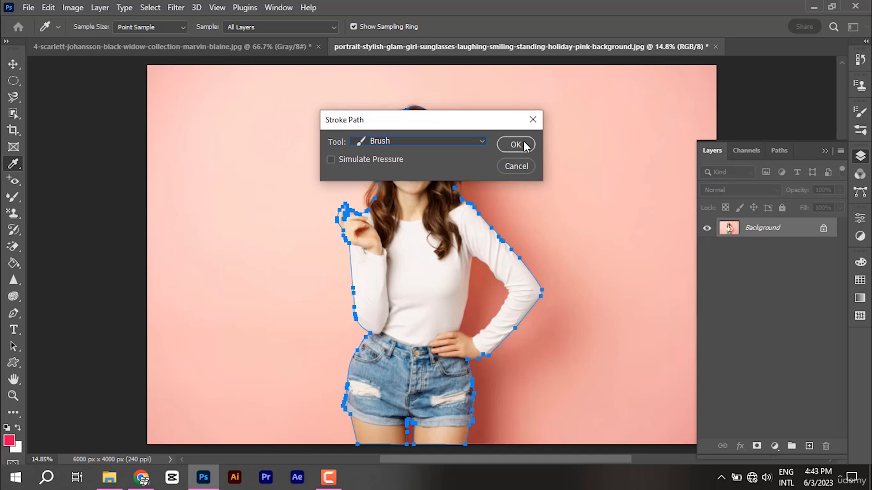
left_click(383, 163)
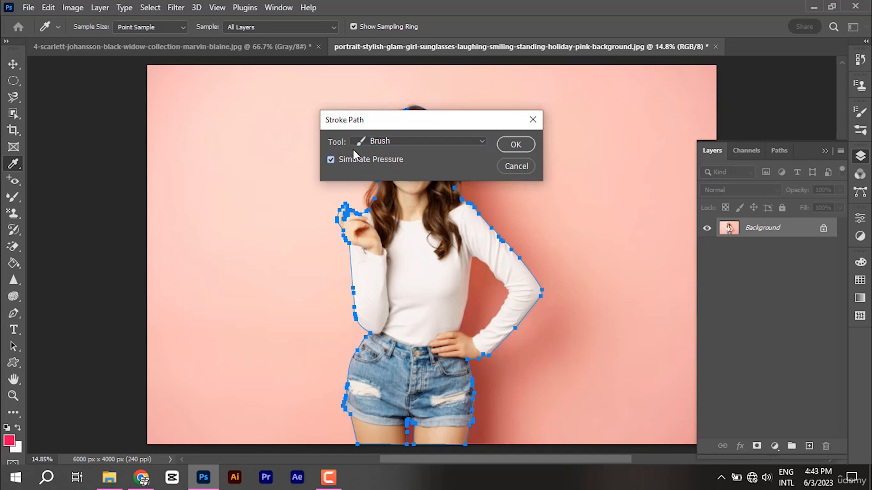
left_click(516, 144)
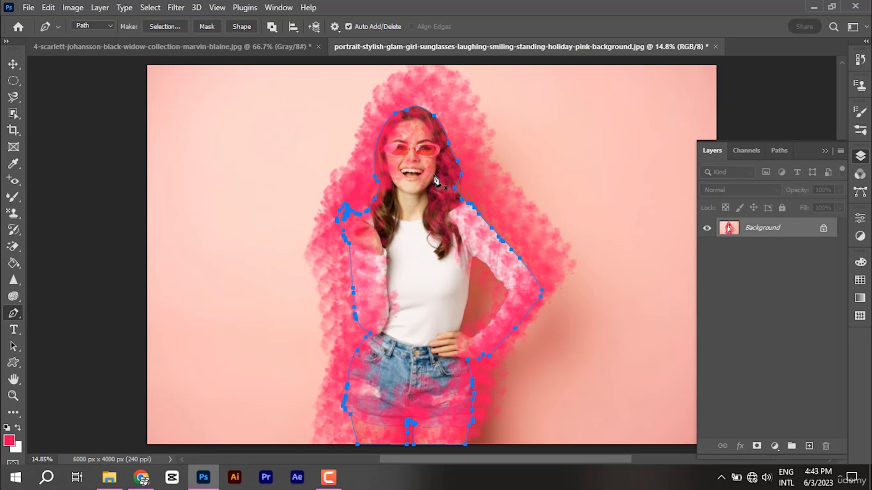
key("ctrl+z")
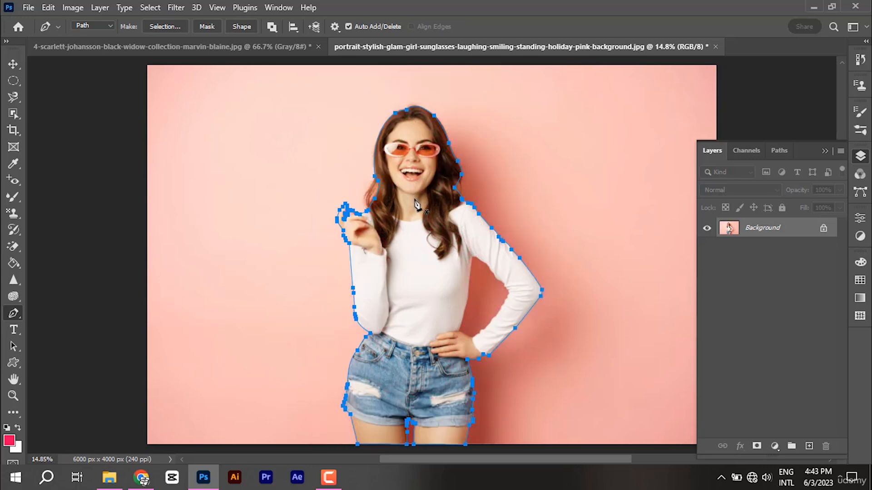
Step: Try stroking the woman's outline path with the Pencil instead of the Brush, and undo the stroke
right_click(416, 204)
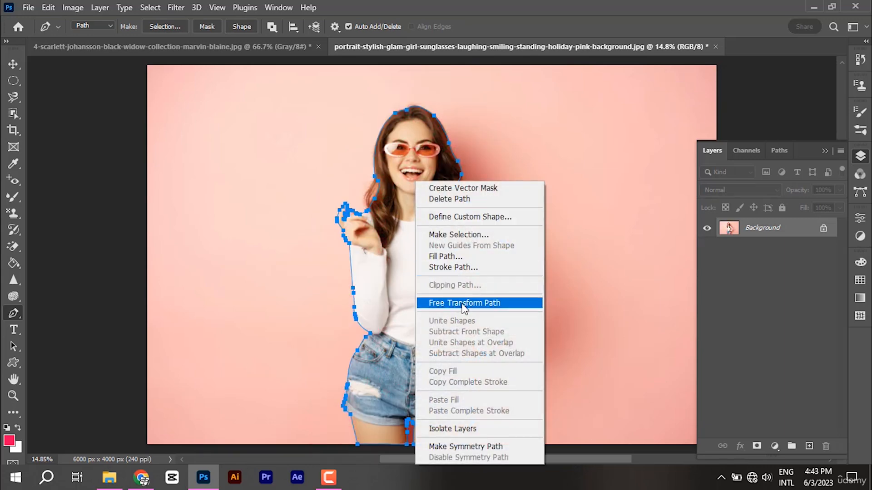
left_click(468, 271)
left_click(416, 141)
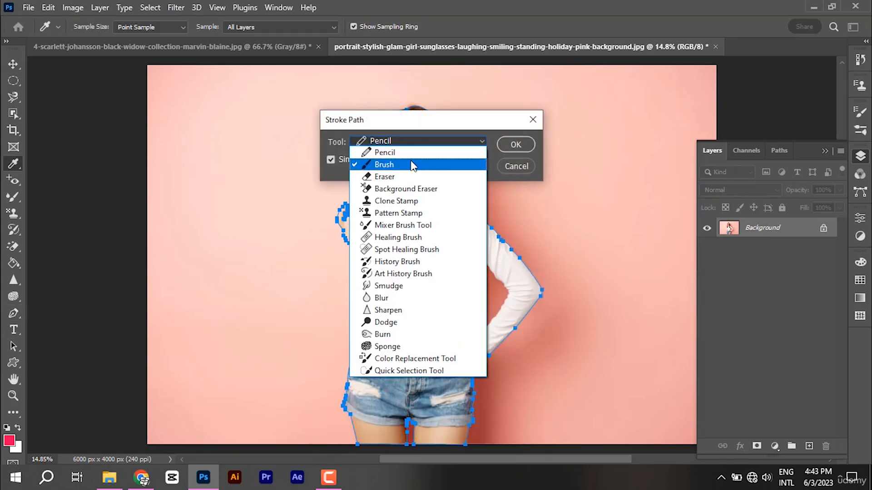
left_click(409, 150)
left_click(515, 146)
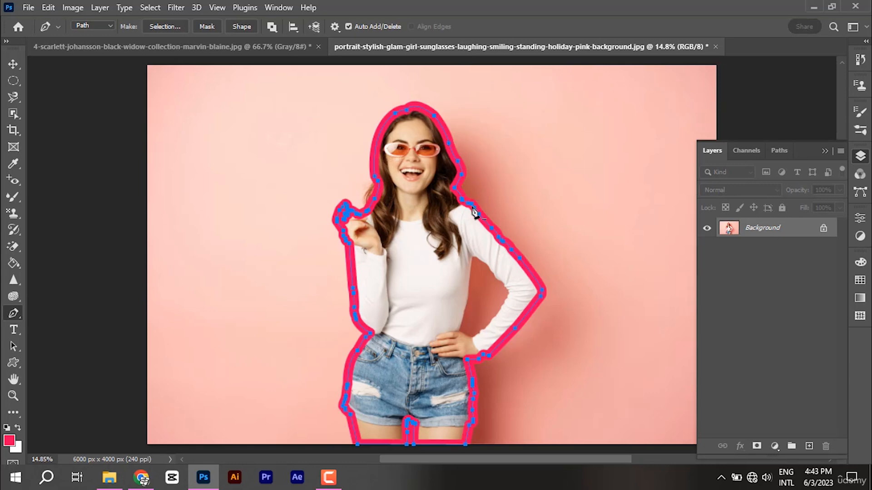
key("ctrl+z")
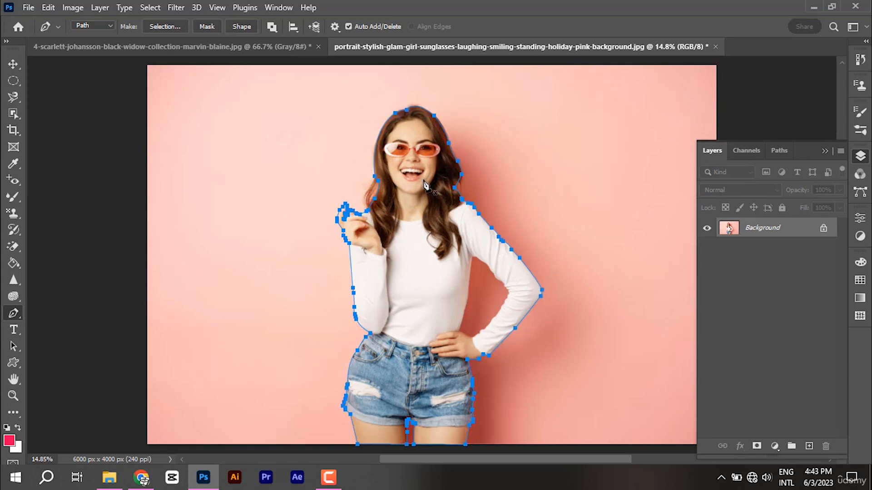
Step: Try Free Transform Path on the outline, scaling it to about 108% width and 72% height, and cancel the transform
right_click(416, 182)
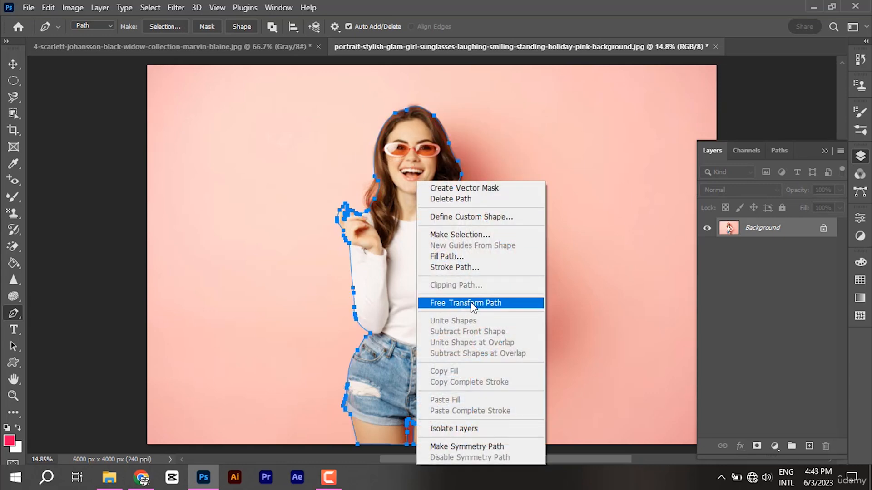
left_click(472, 304)
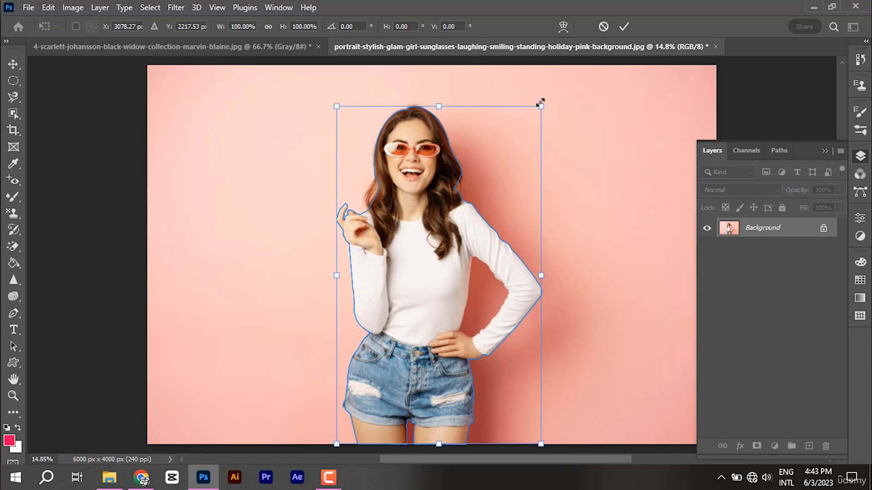
left_click_drag(540, 105, 557, 200)
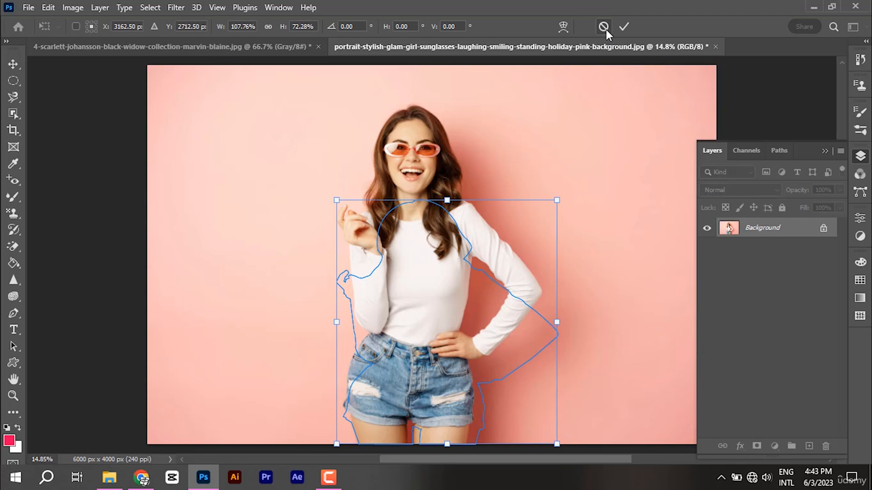
left_click(604, 26)
right_click(451, 182)
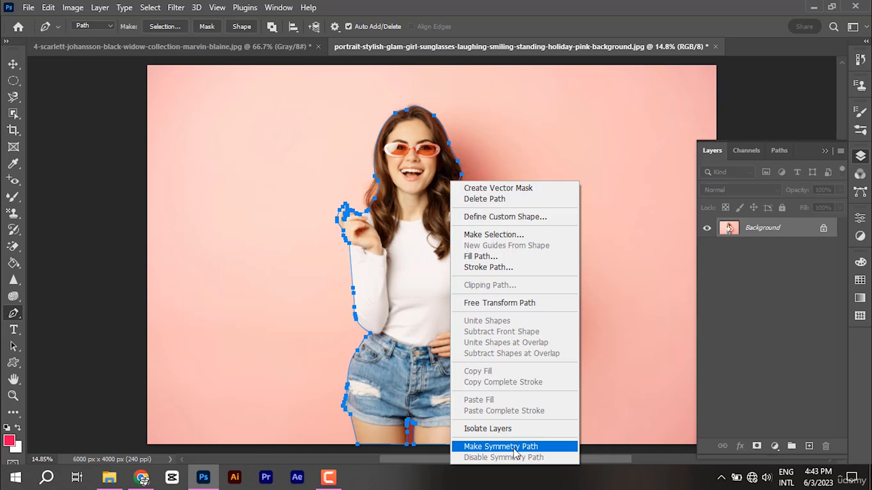
left_click(501, 447)
left_click(452, 204)
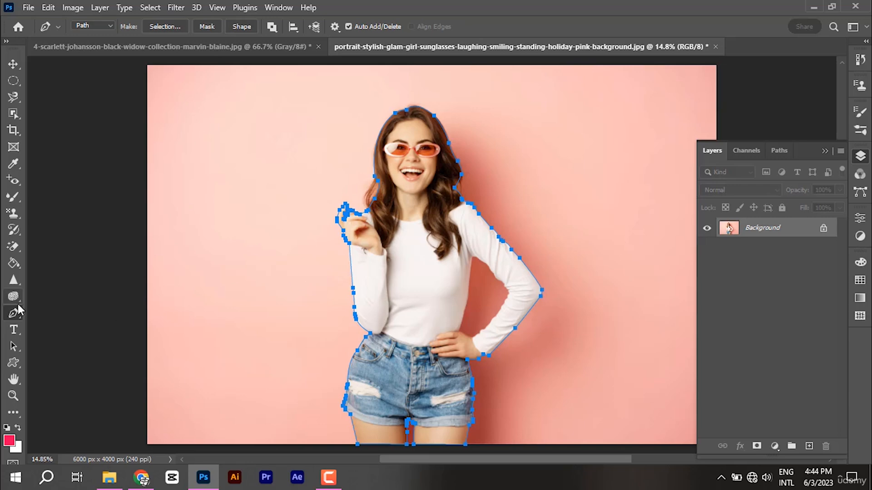
Step: Delete the woman's outline path and switch to the Freeform Pen tool
right_click(16, 317)
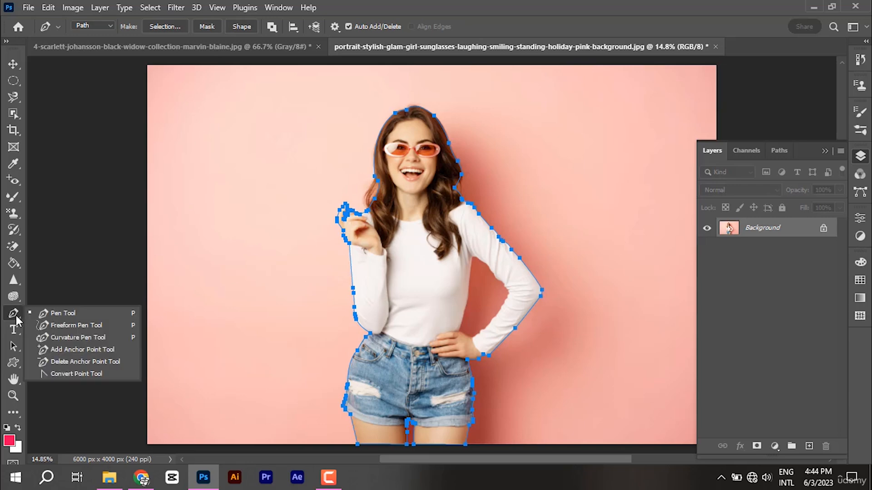
right_click(406, 238)
left_click(421, 196)
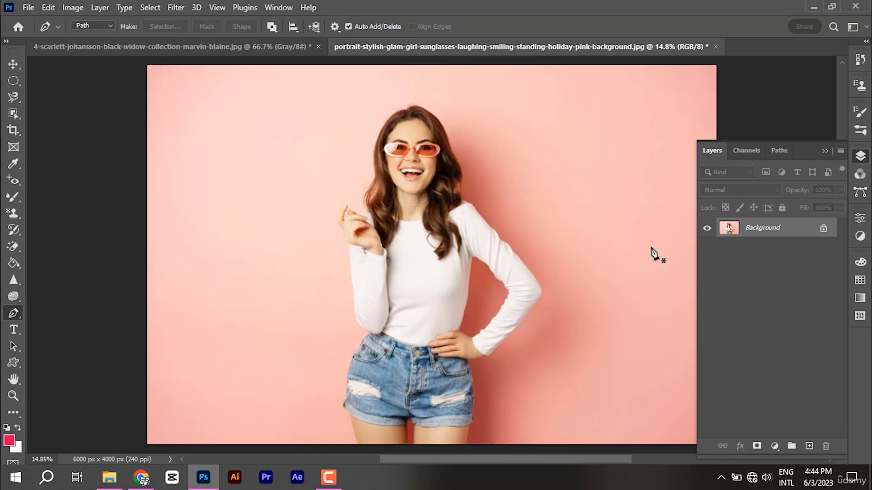
right_click(19, 315)
left_click(91, 326)
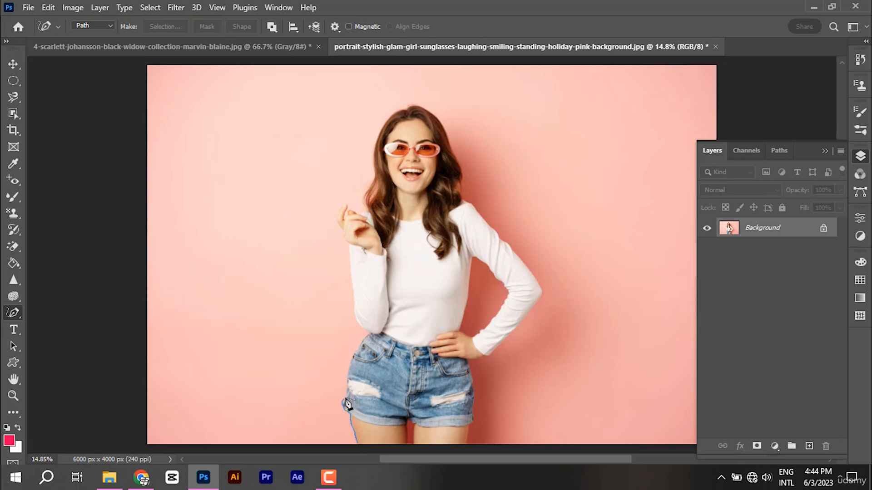
Step: Try tracing closely around the woman freehand from the thigh over arm, hand and head to the other leg, and undo the path
mouse_move(346, 402)
left_mouse_down()
mouse_move(366, 346)
mouse_move(340, 229)
mouse_move(344, 209)
mouse_move(367, 200)
left_mouse_up()
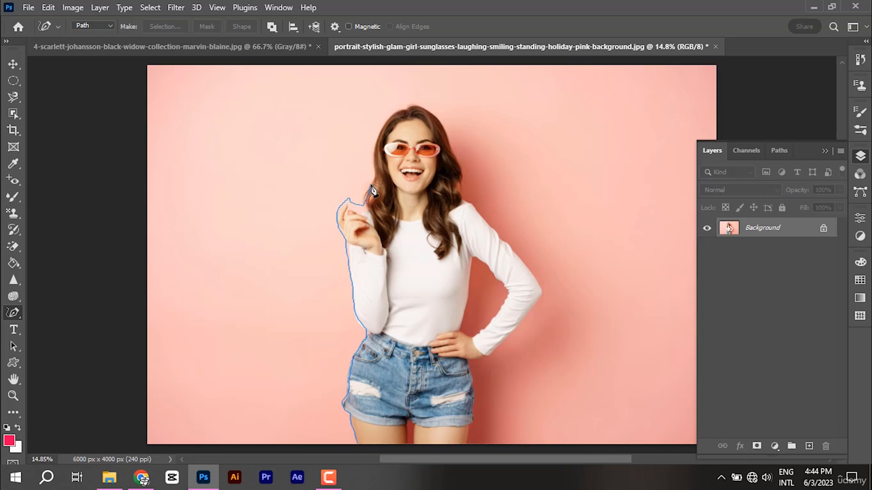
mouse_move(373, 151)
left_mouse_down()
mouse_move(385, 126)
mouse_move(419, 108)
mouse_move(451, 125)
mouse_move(462, 163)
left_mouse_up()
mouse_move(502, 236)
left_mouse_down()
mouse_move(546, 275)
mouse_move(549, 304)
mouse_move(510, 337)
mouse_move(490, 369)
mouse_move(471, 453)
left_mouse_up()
key("ctrl+z")
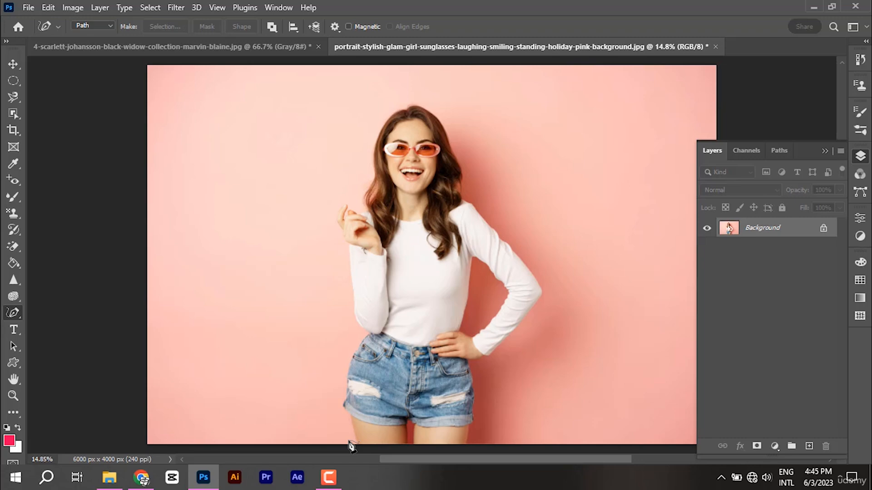
Step: Draw a loose freehand path around the woman with the Freeform Pen and close it at its start beside the thigh
mouse_move(349, 444)
left_mouse_down()
mouse_move(335, 411)
mouse_move(351, 323)
mouse_move(334, 208)
mouse_move(360, 181)
mouse_move(379, 114)
mouse_move(409, 98)
mouse_move(429, 97)
mouse_move(450, 119)
mouse_move(465, 162)
left_mouse_up()
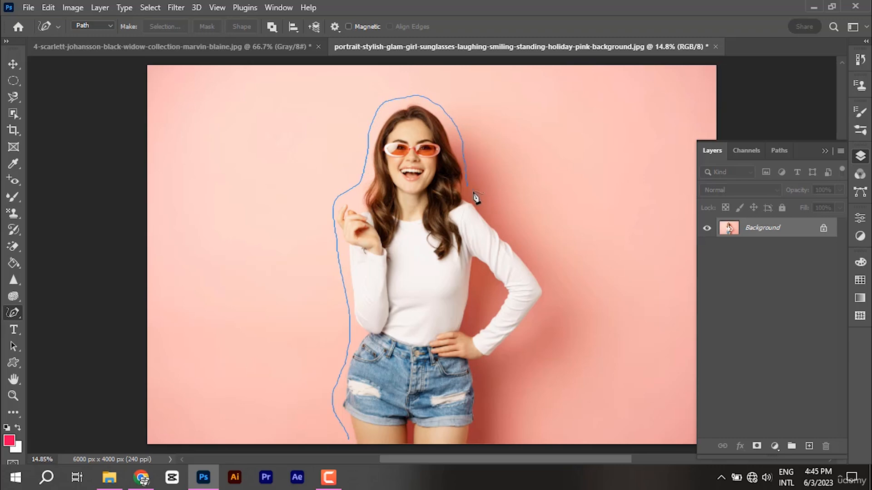
mouse_move(496, 225)
left_mouse_down()
mouse_move(535, 260)
mouse_move(544, 294)
mouse_move(531, 327)
mouse_move(489, 379)
left_mouse_up()
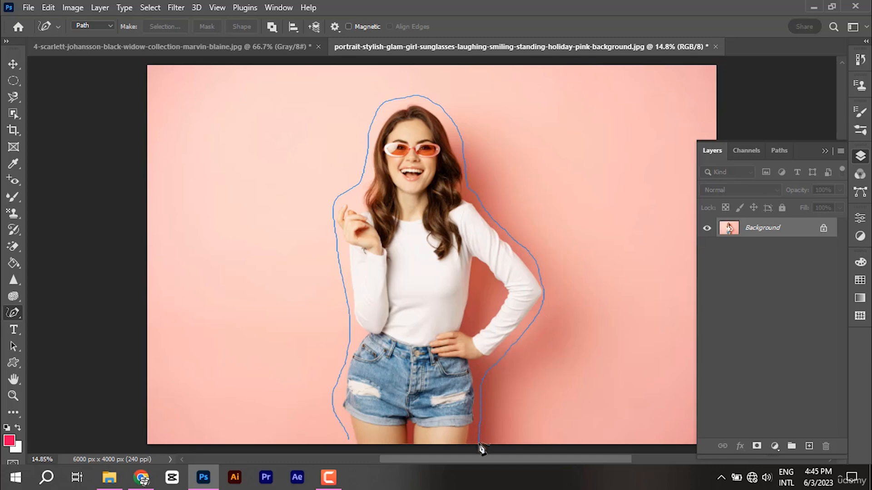
left_click(347, 442)
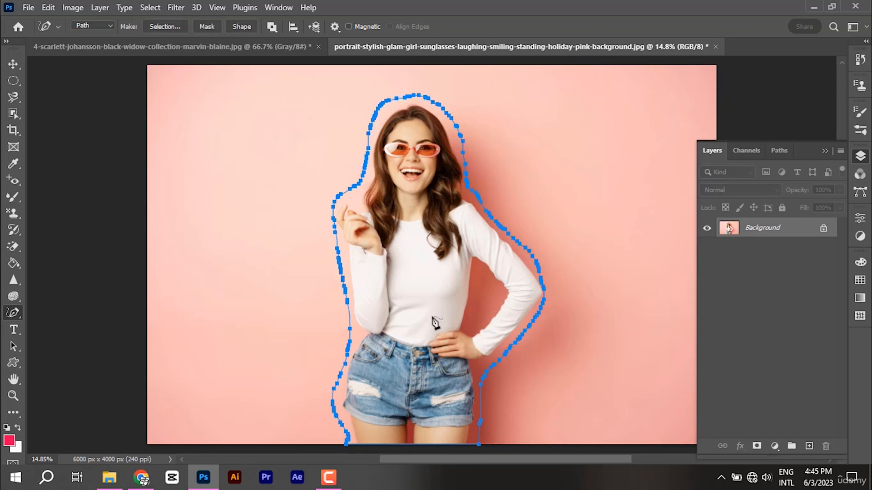
Step: Try stroking the loose freehand path with the Pencil and Simulate Pressure, and undo the stroke
right_click(441, 205)
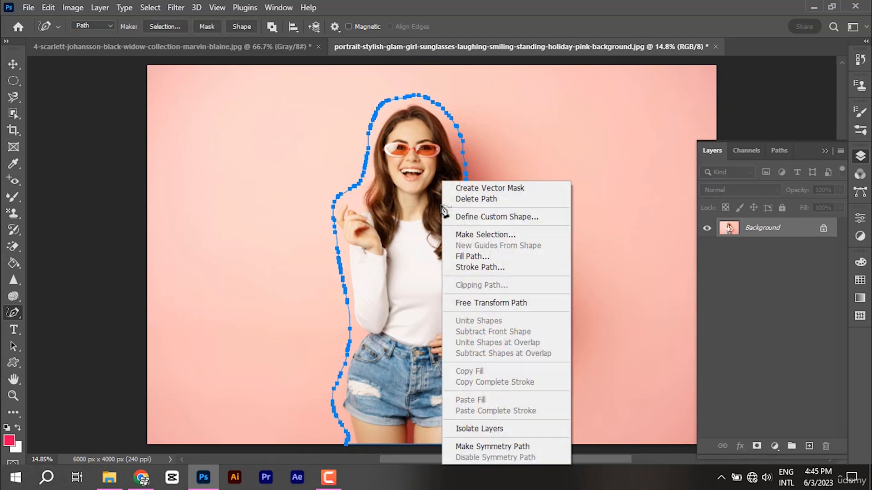
left_click(494, 268)
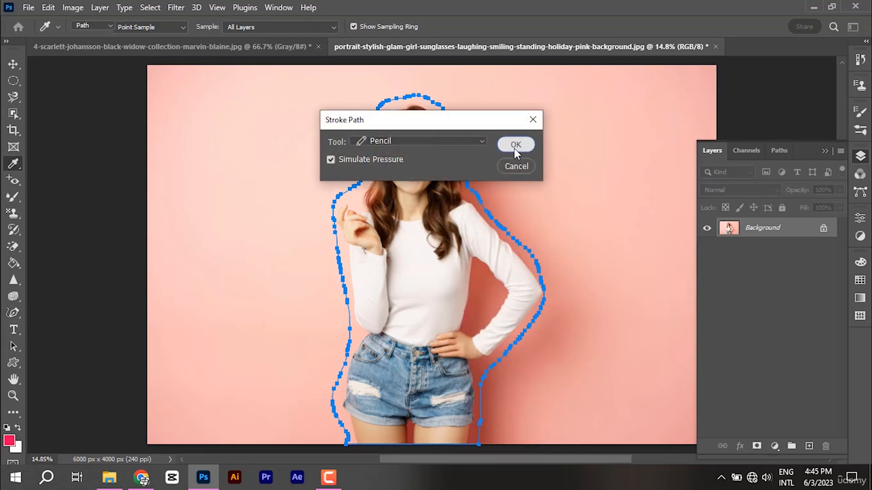
left_click(514, 148)
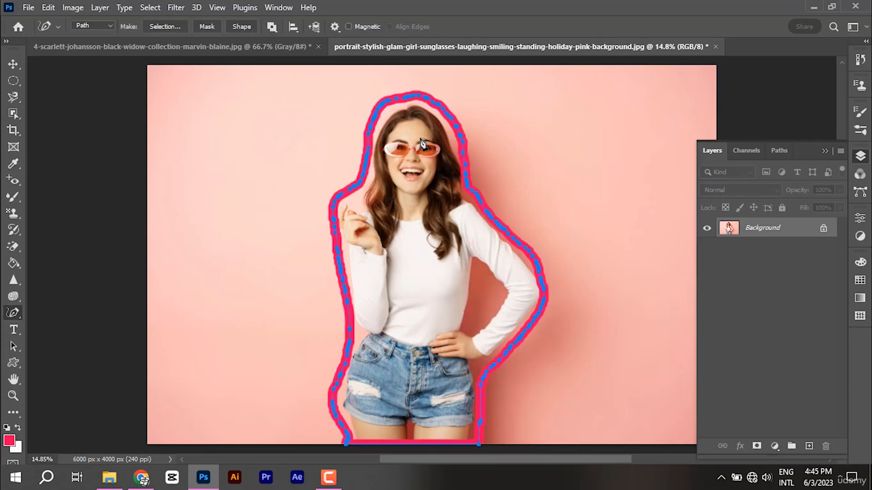
key("ctrl+z")
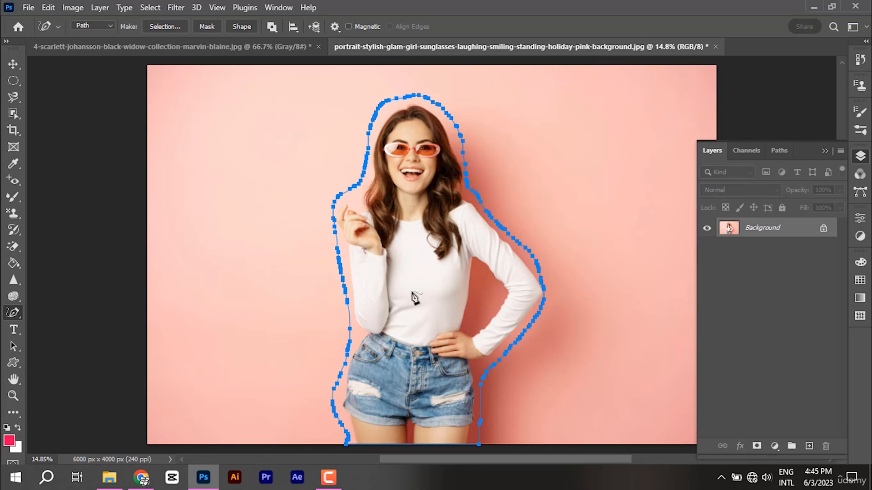
Step: Switch to the Curvature Pen tool and delete the loose freehand path around the woman
right_click(14, 314)
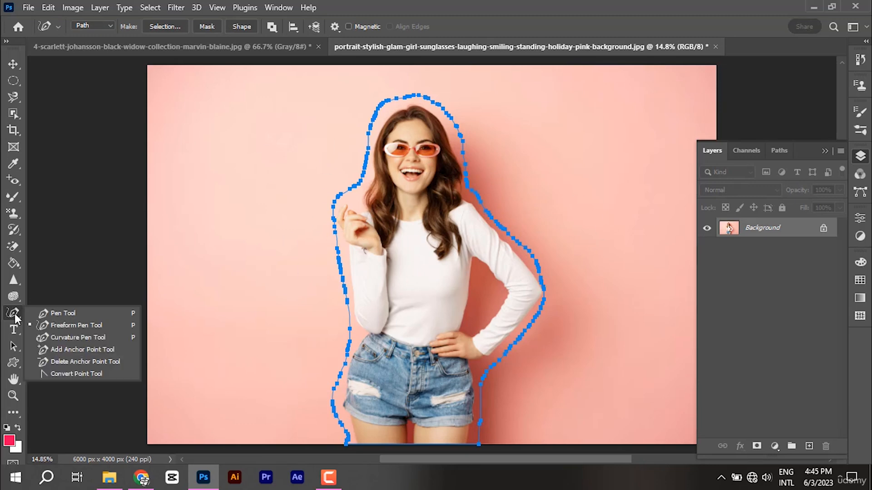
left_click(64, 339)
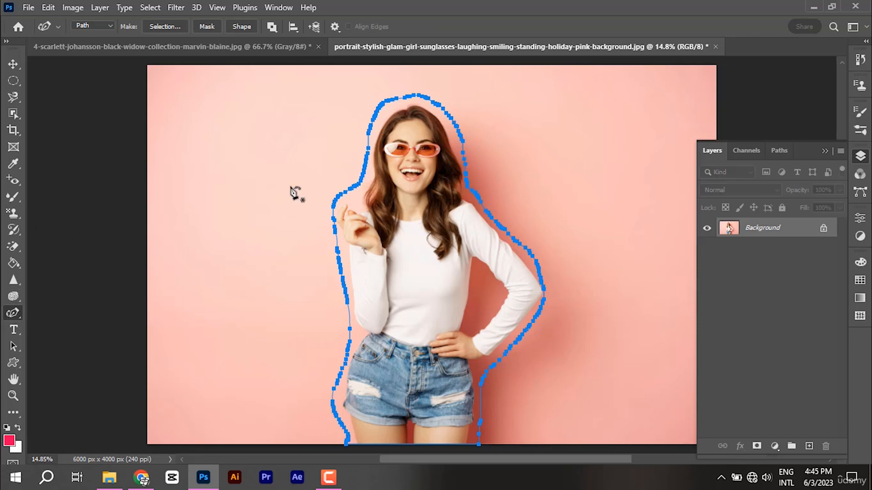
right_click(429, 196)
left_click(462, 199)
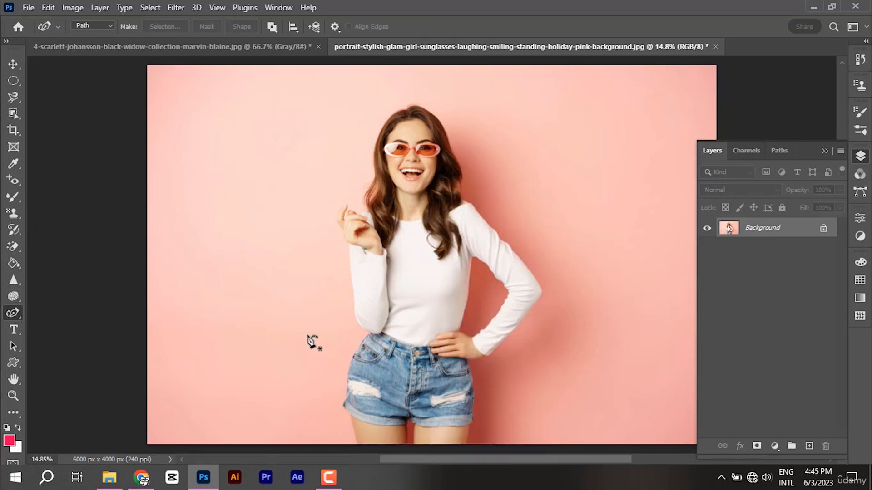
Step: Try drawing an open, curved five-point path on the pink background beside the woman with the Curvature Pen
left_click(196, 250)
left_click(272, 153)
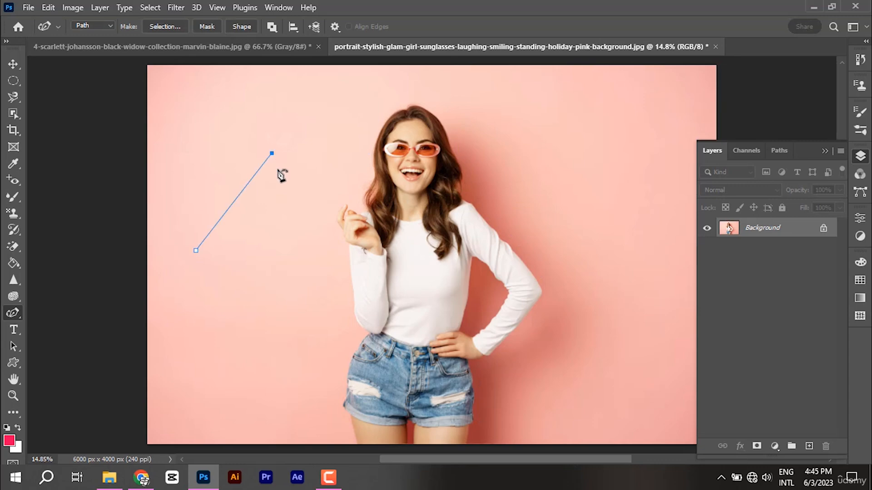
left_click(301, 274)
left_click(182, 344)
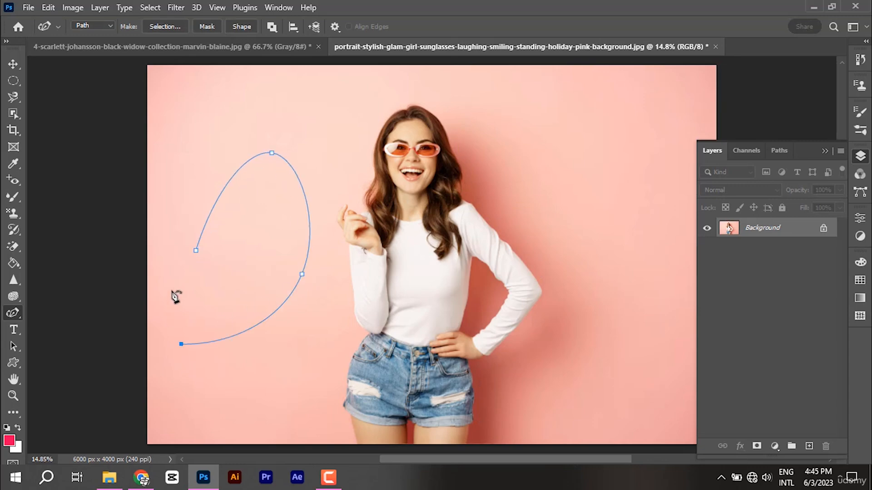
left_click(171, 290)
left_click(196, 250)
key("Delete")
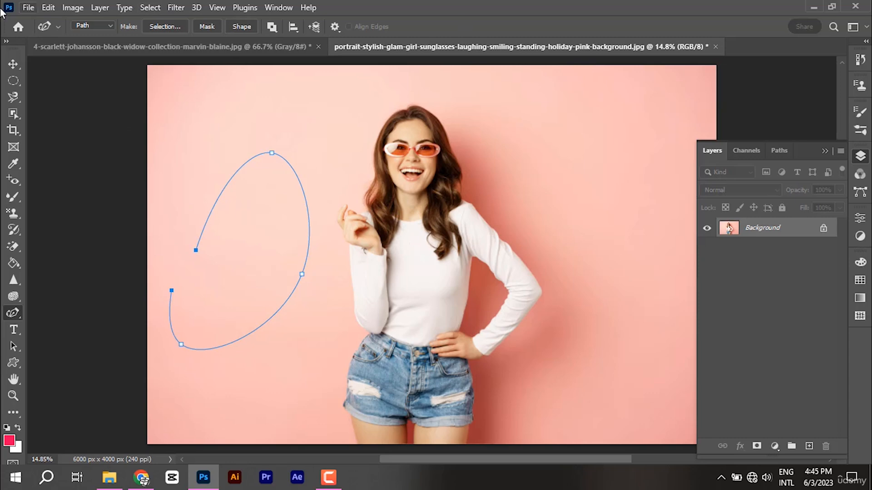
Step: Create a new 1920 x 1080 px RGB document at 300 pixels/centimeter with a white background, and collapse the Layers panel
left_click(27, 7)
left_click(41, 21)
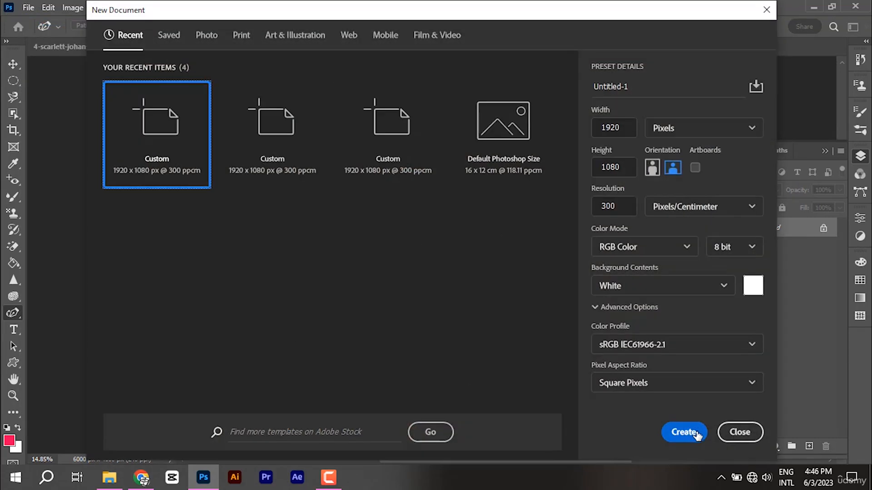
left_click(696, 435)
left_click(824, 151)
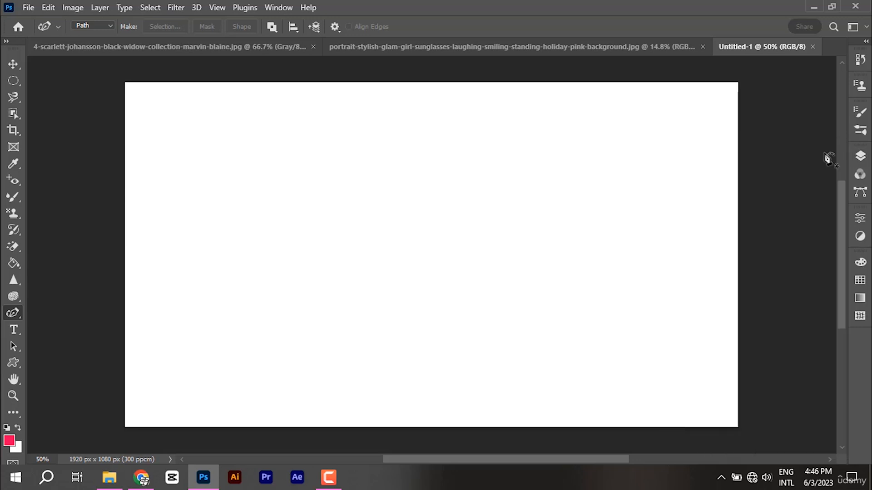
scroll(262, 211, "up", 1)
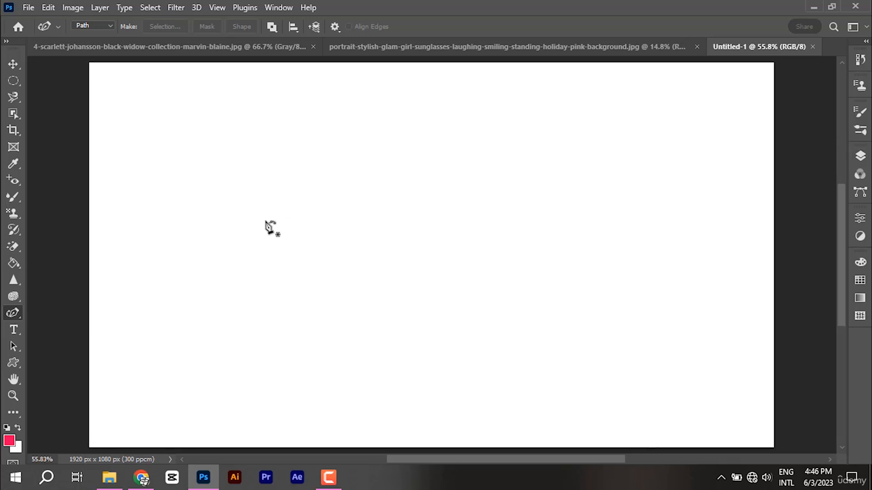
Step: Draw the wavy upper edge of a curved path across the blank canvas with eight Curvature Pen points
left_click(210, 287)
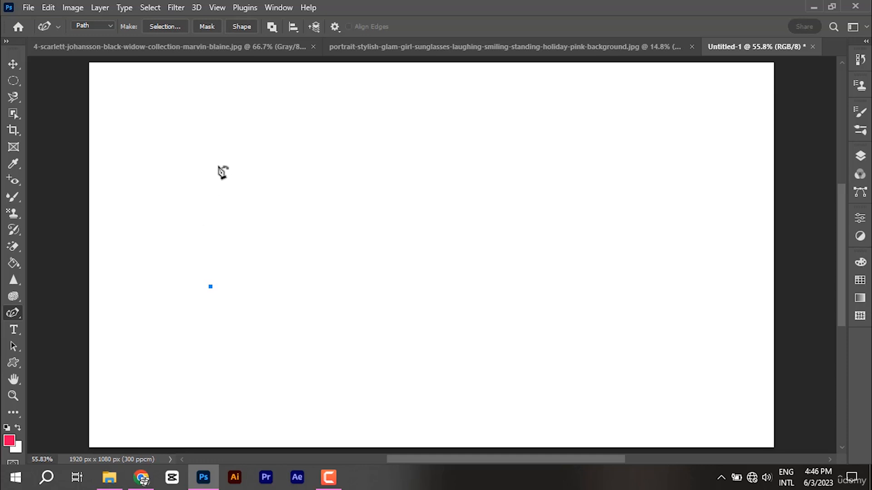
left_click(135, 245)
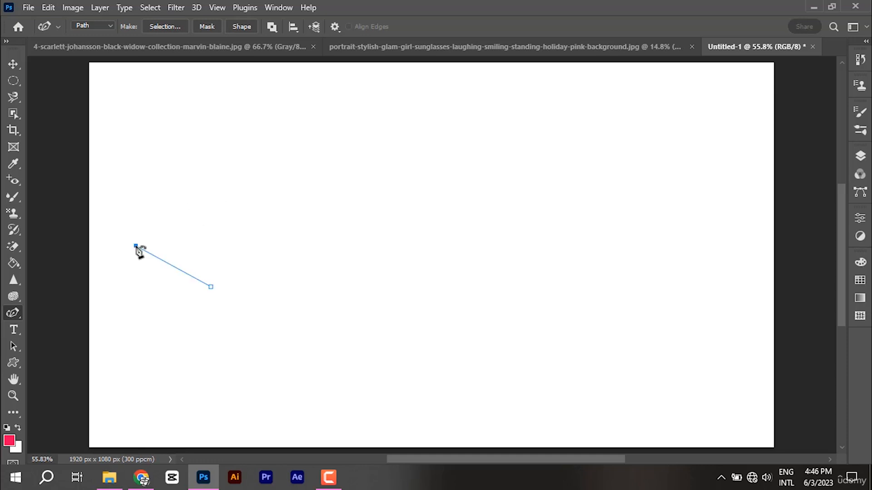
left_click(267, 213)
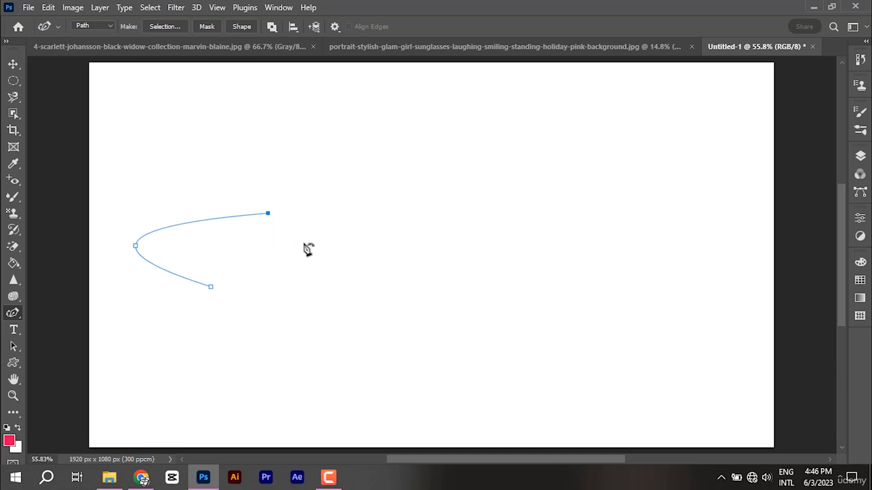
left_click(374, 220)
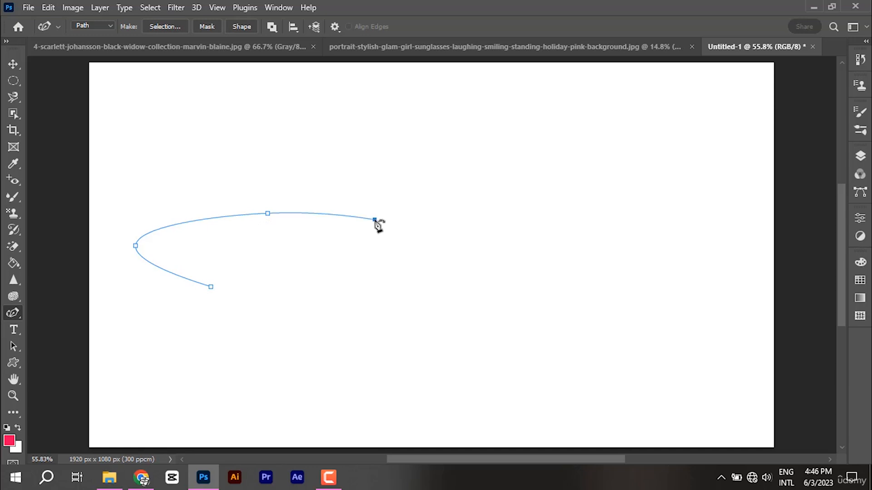
left_click(439, 179)
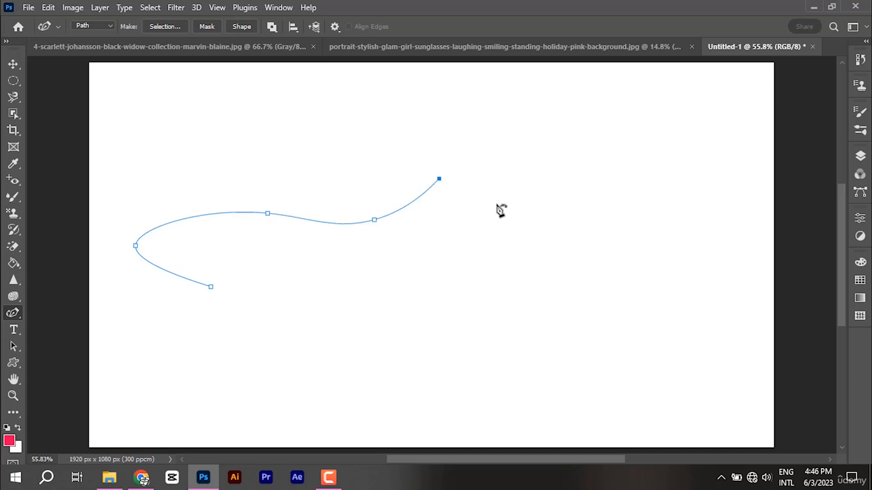
left_click(494, 236)
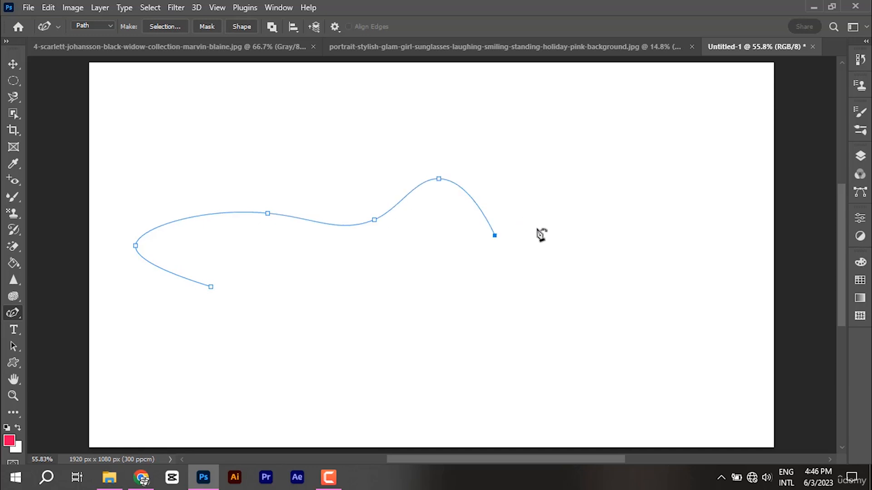
left_click(584, 233)
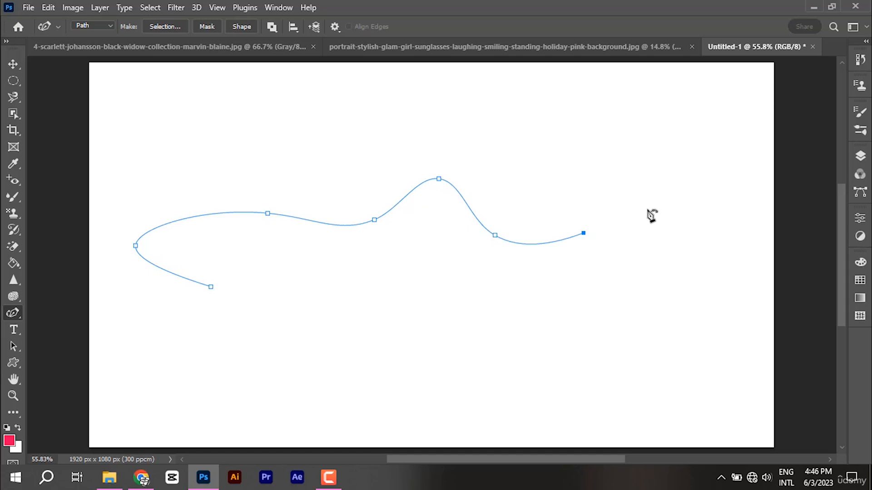
left_click(704, 212)
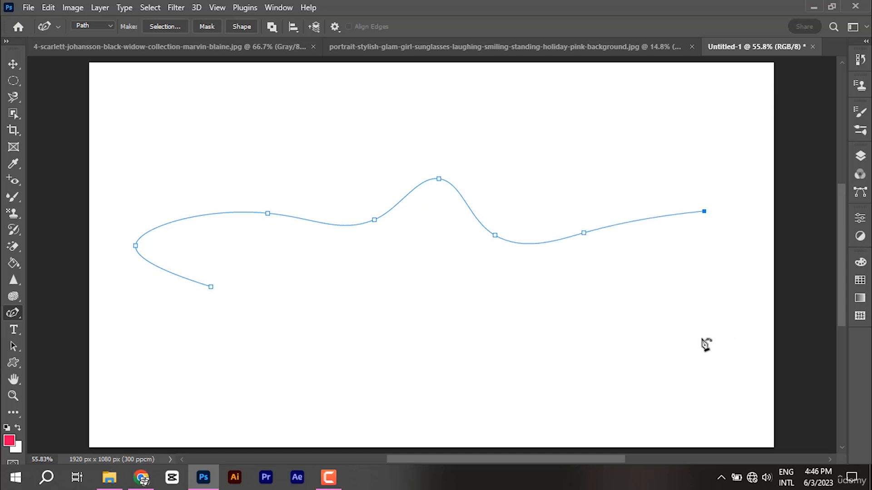
Step: Continue the curved path with five points along its lower edge and close it at its starting point
left_click(635, 345)
left_click(499, 335)
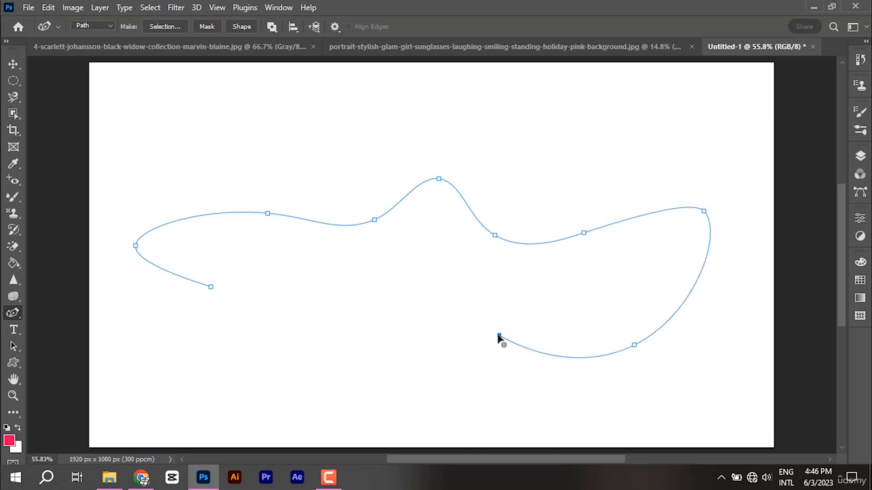
left_click(405, 355)
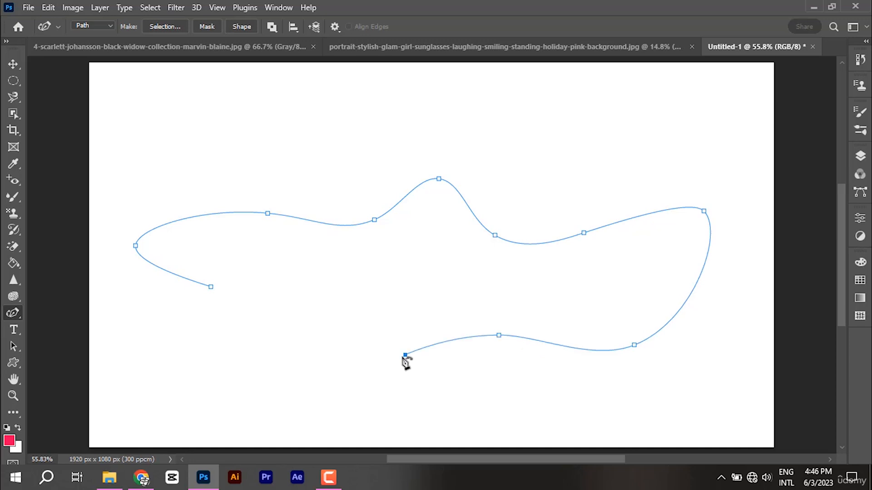
left_click(345, 328)
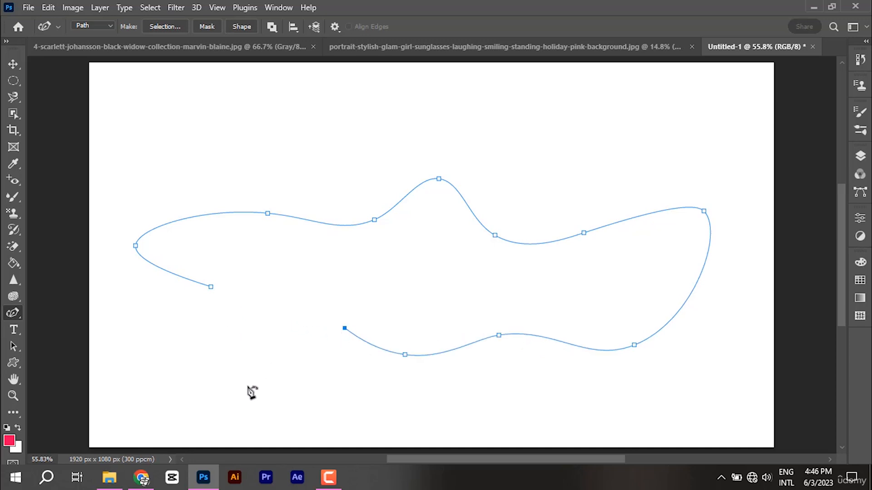
left_click(233, 403)
left_click(212, 289)
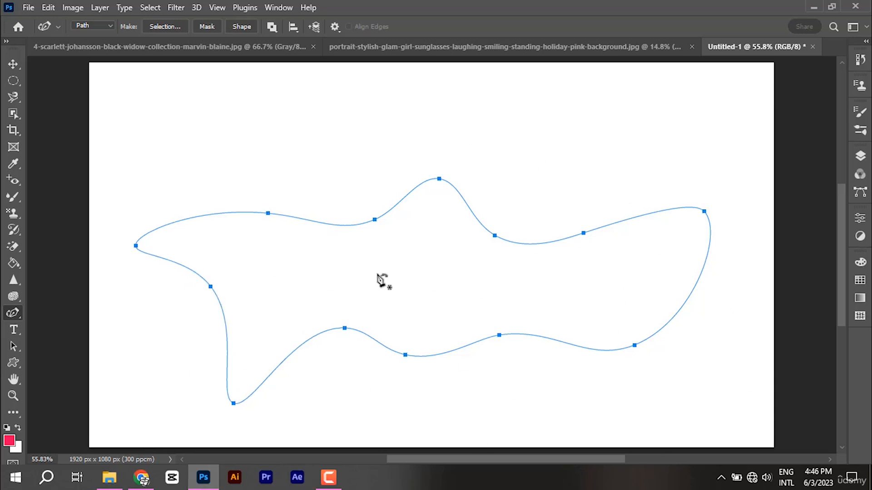
Step: Set the Curvature Pen to Shape mode and draw a closed pink banana-like shape of six points, about 1574 by 837 px
left_click(96, 26)
left_click(93, 36)
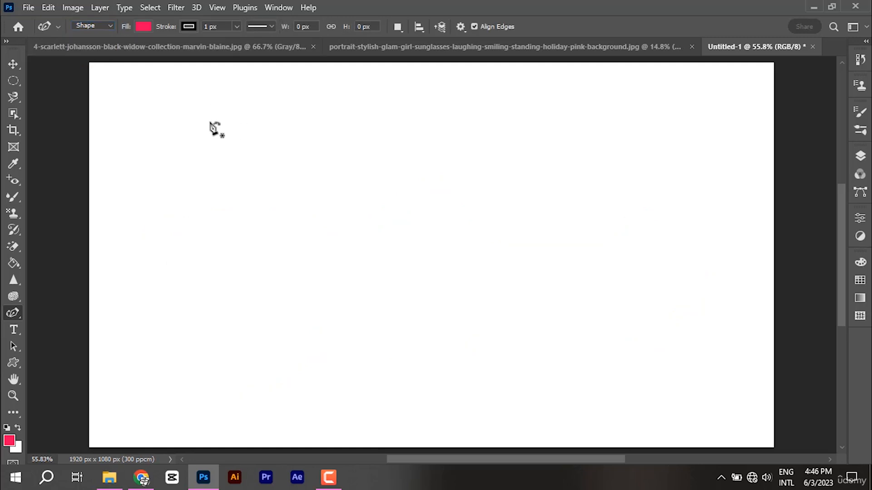
left_click(198, 124)
left_click(431, 286)
left_click(674, 143)
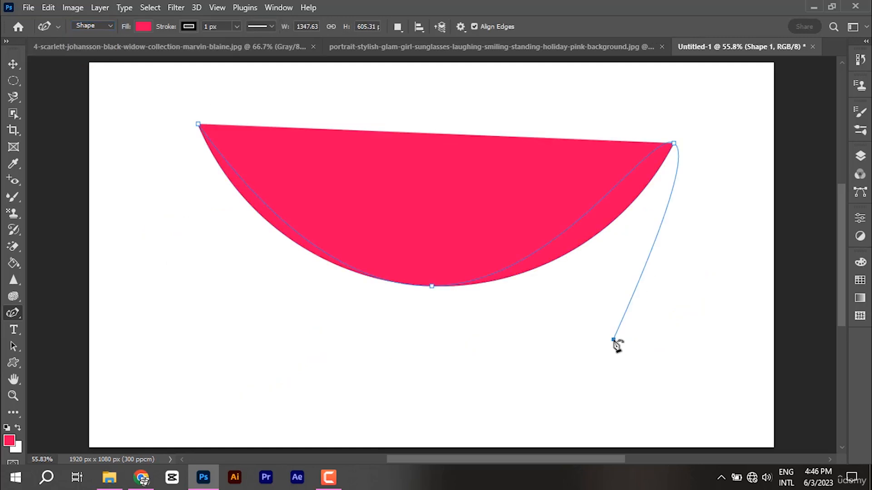
left_click(613, 339)
left_click(226, 366)
left_click(131, 168)
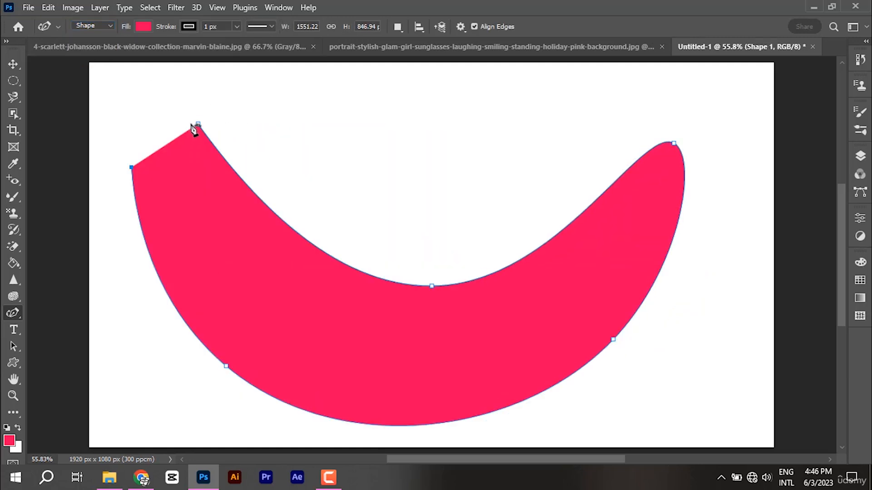
left_click(199, 125)
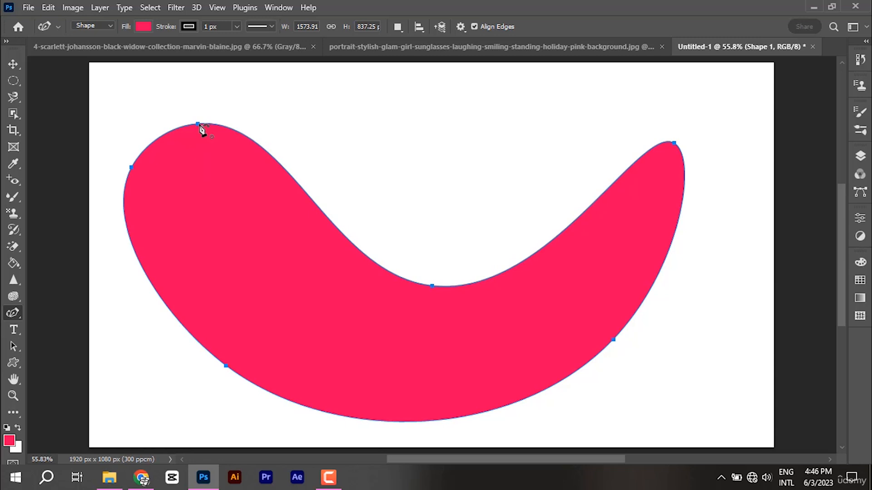
Step: Reopen the pink shape at its upper-left end, add an outer tip point, and close it with the original start point shifted slightly inward
double_click(199, 125)
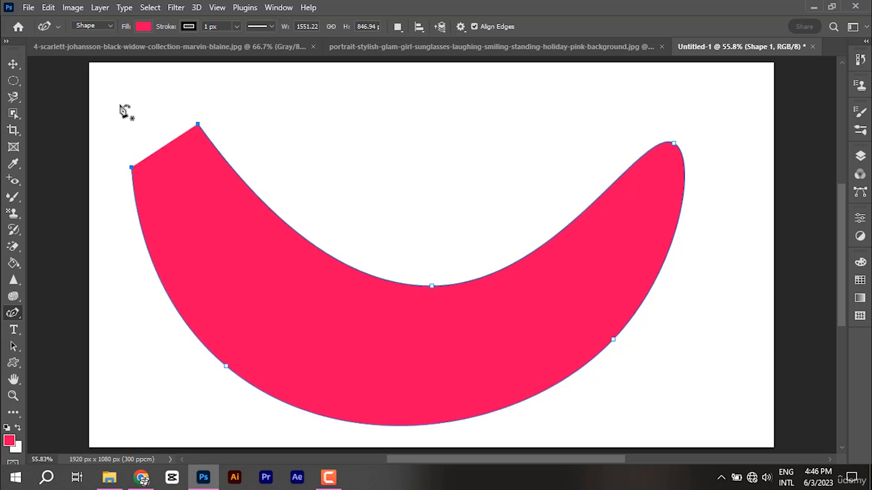
left_click(119, 105)
left_click(131, 167)
left_click(119, 123)
left_click_drag(198, 125, 184, 136)
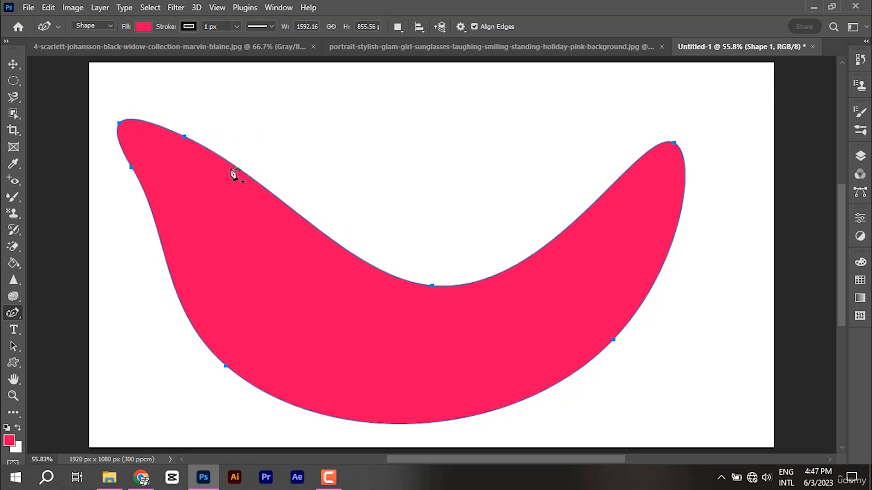
Step: Examine the pink shape's fill and stroke colour options, and switch to the Move tool
left_click(189, 26)
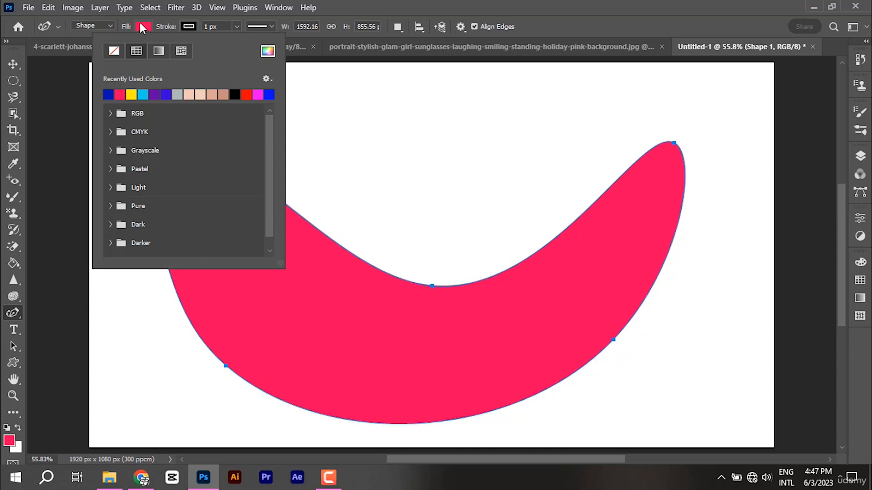
left_click(141, 26)
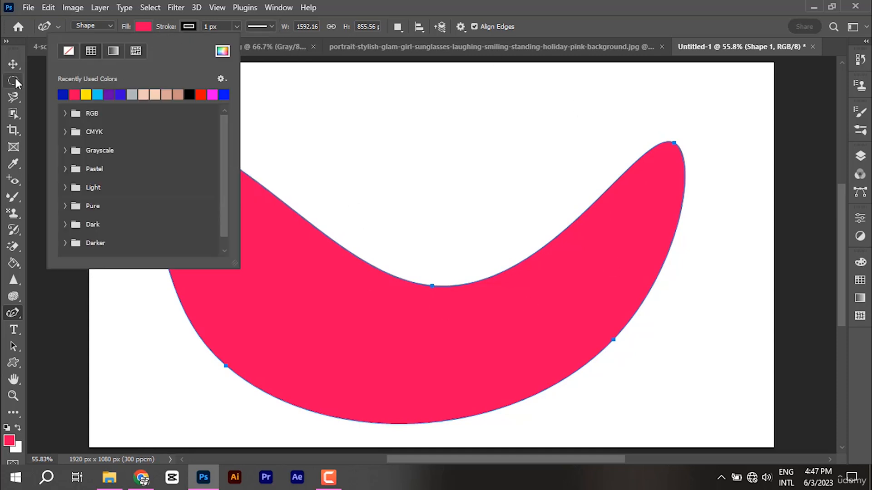
left_click(13, 64)
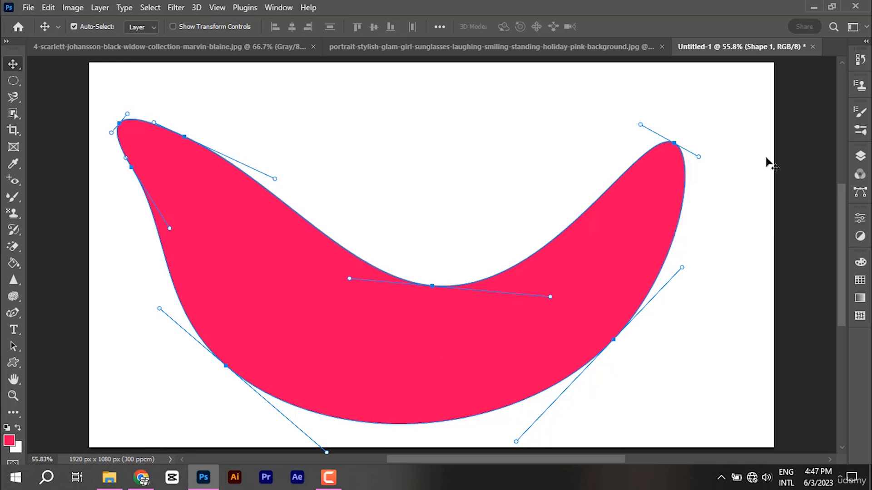
Step: Return to the portrait document and restore its history to the Close Path state of the woman's outline
left_click(491, 49)
left_click(858, 58)
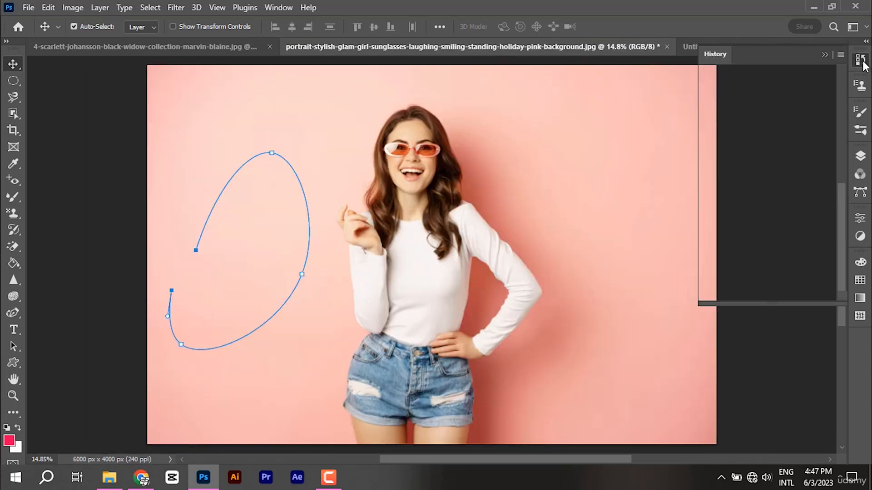
left_click(764, 97)
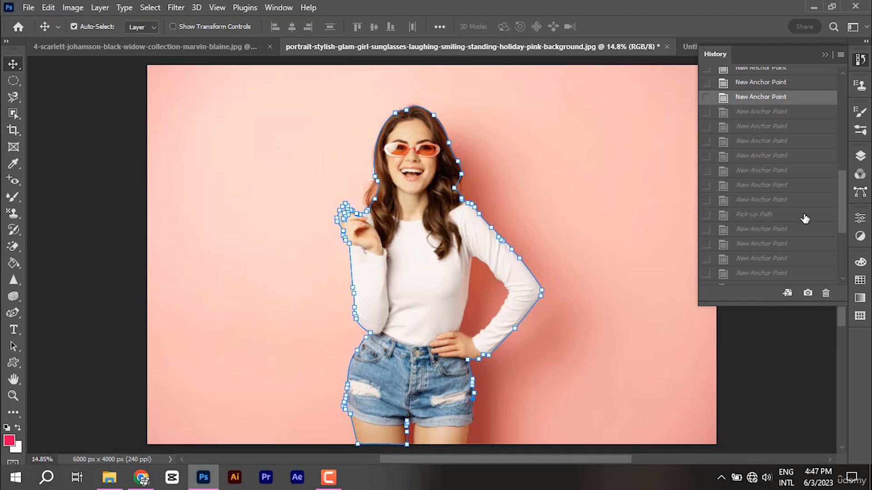
left_click(811, 232)
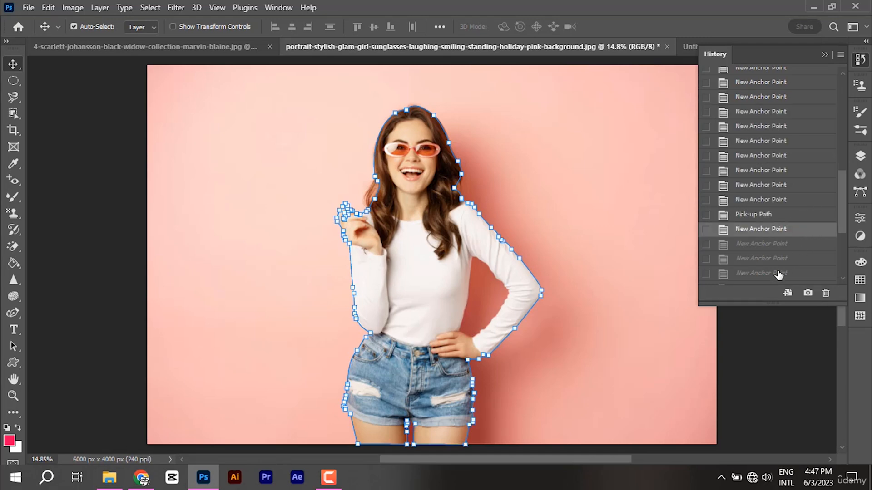
left_click(778, 274)
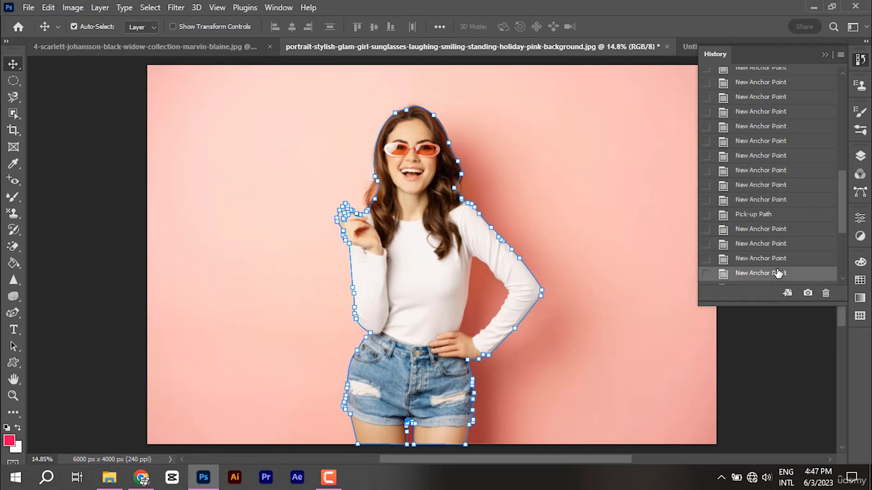
scroll(778, 272, "down", 1)
left_click(775, 272)
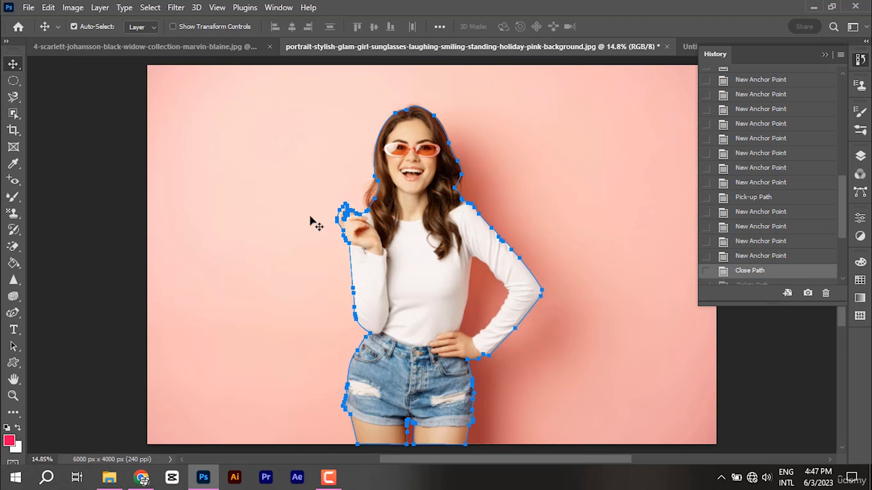
Step: Collapse the History panel and switch to the Pen tool for editing the woman's outline path
left_click(824, 54)
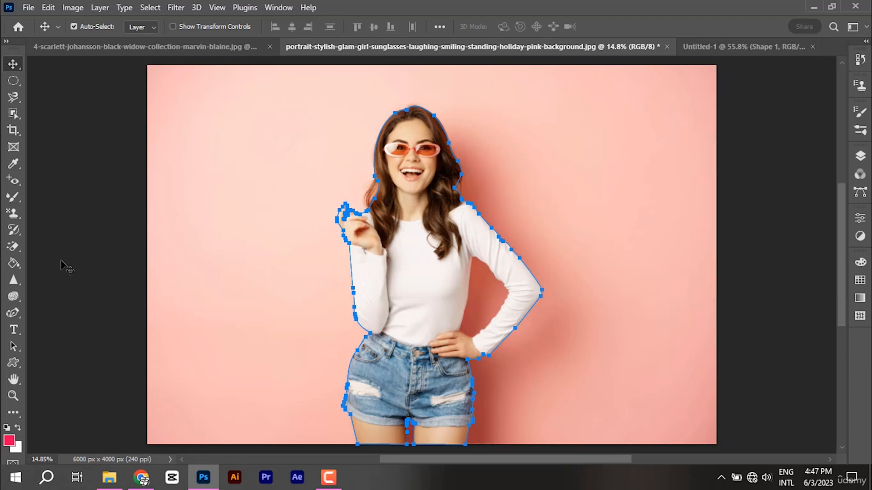
left_click(17, 313)
left_click(50, 312)
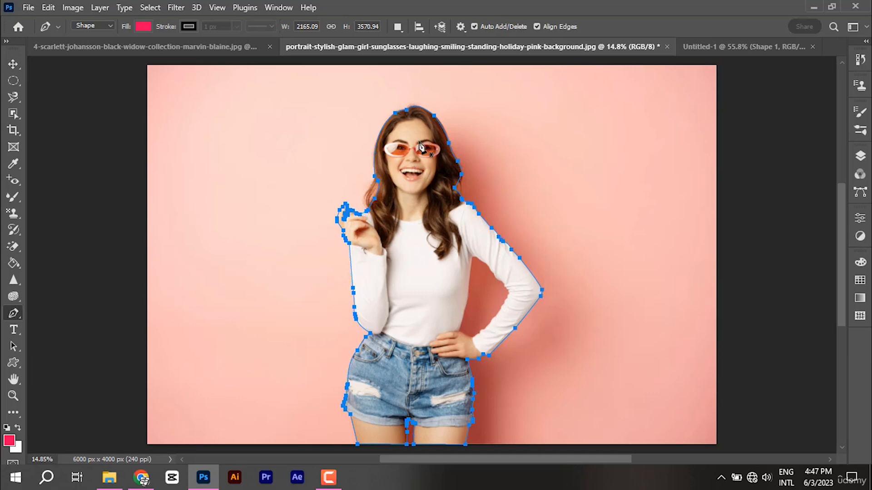
Step: Examine the woman's outline path around the hair, raised hand, arms and shorts for places needing adjustment
scroll(389, 176, "up", 3)
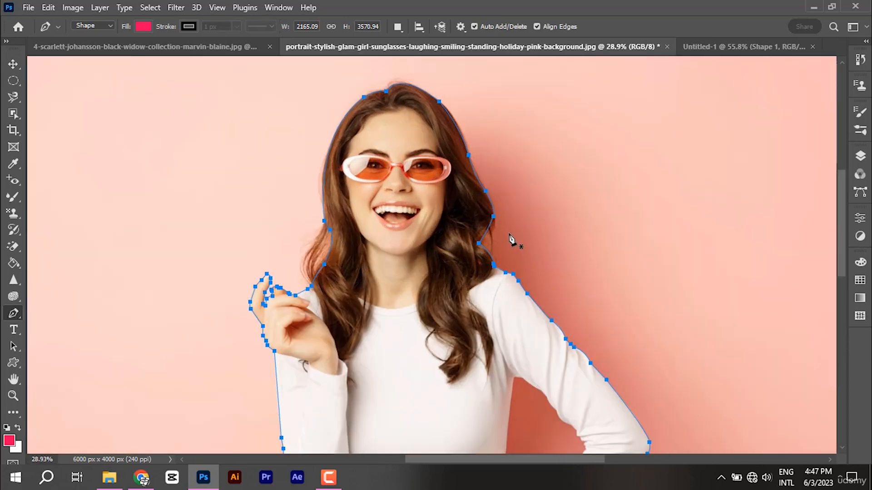
scroll(509, 234, "up", 5)
scroll(467, 248, "down", 4)
scroll(268, 123, "down", 3)
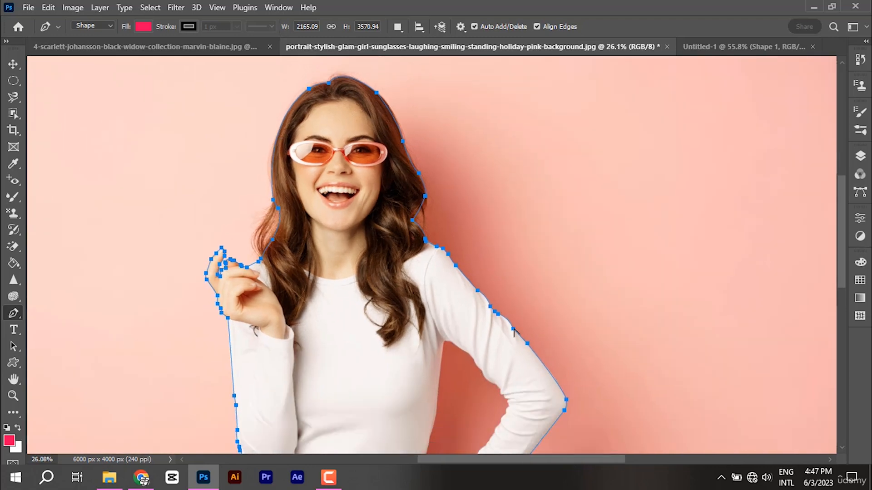
scroll(515, 355, "up", 2)
scroll(414, 244, "down", 3)
scroll(554, 185, "down", 2)
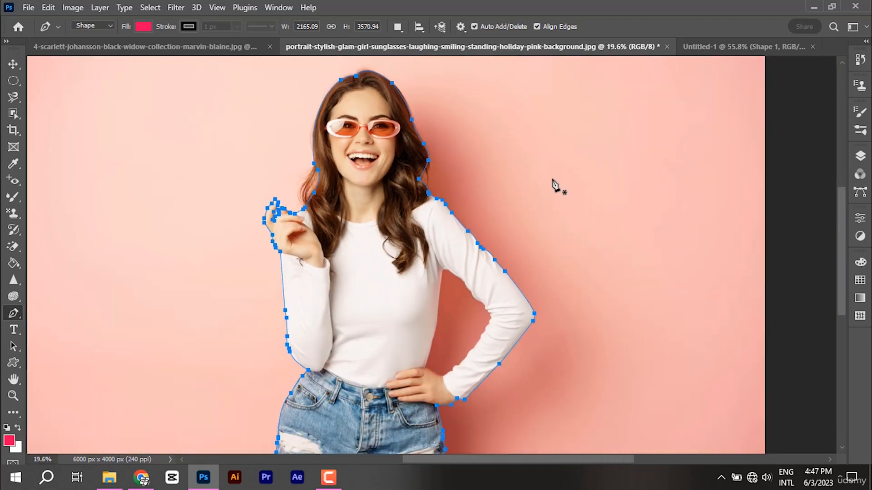
scroll(554, 185, "down", 2)
scroll(483, 415, "up", 1)
scroll(492, 272, "up", 1)
scroll(349, 184, "up", 1)
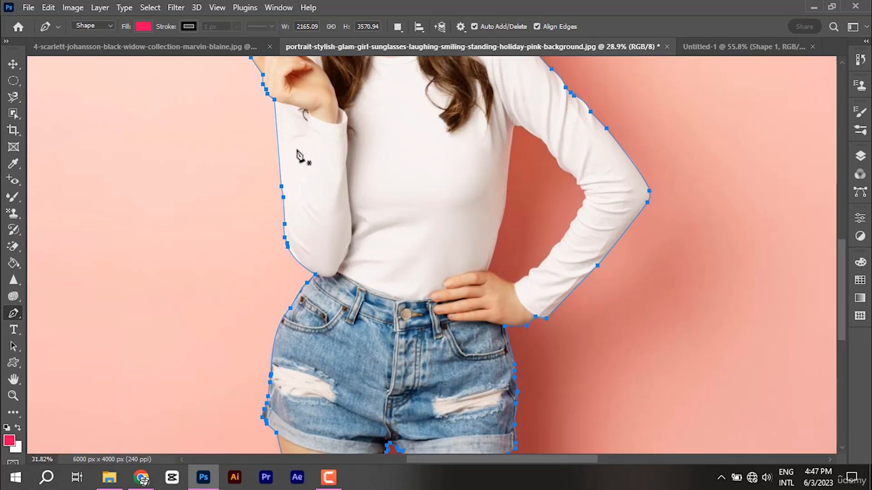
scroll(272, 146, "up", 4)
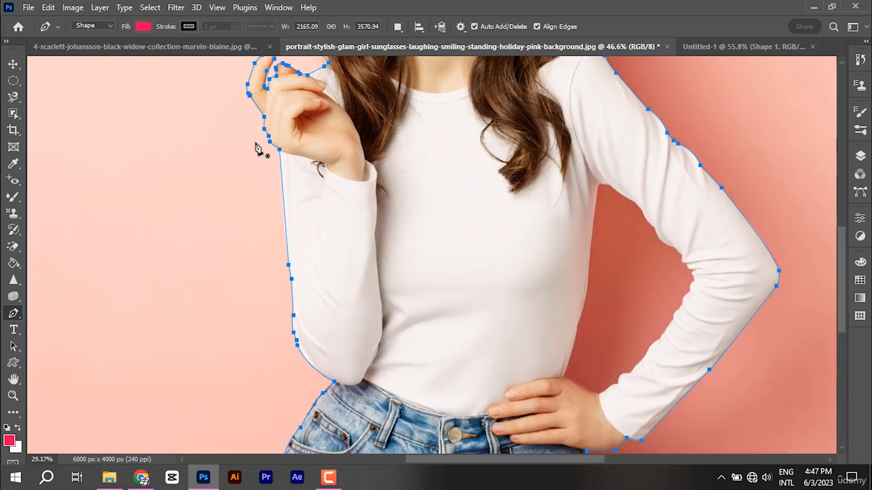
scroll(255, 168, "down", 3)
scroll(281, 109, "up", 4)
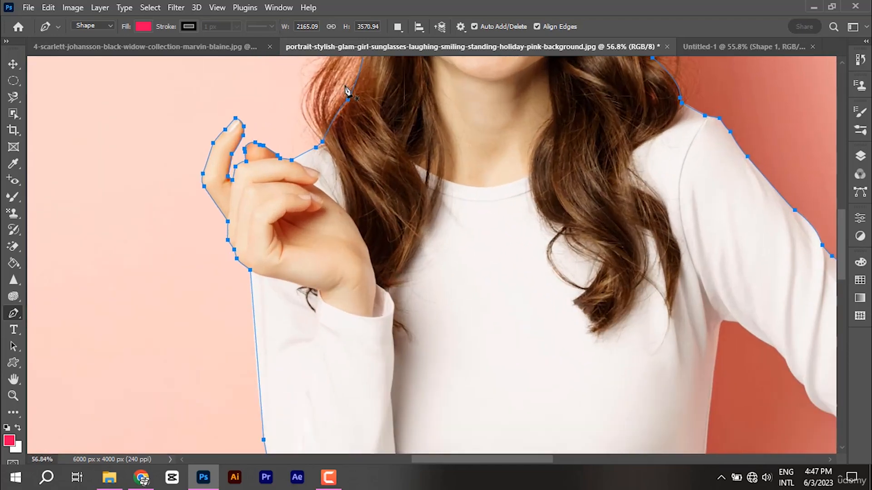
scroll(348, 91, "up", 2)
scroll(359, 203, "down", 3)
scroll(361, 191, "up", 5)
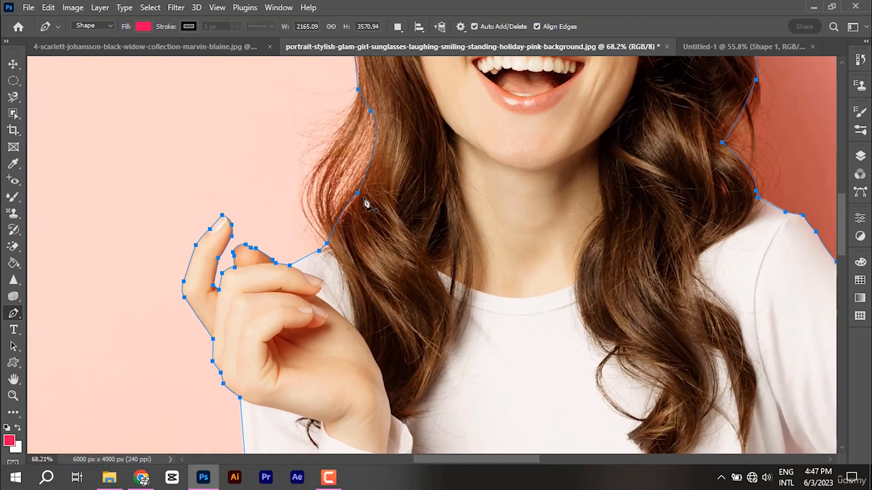
scroll(405, 186, "down", 3)
scroll(418, 107, "up", 3)
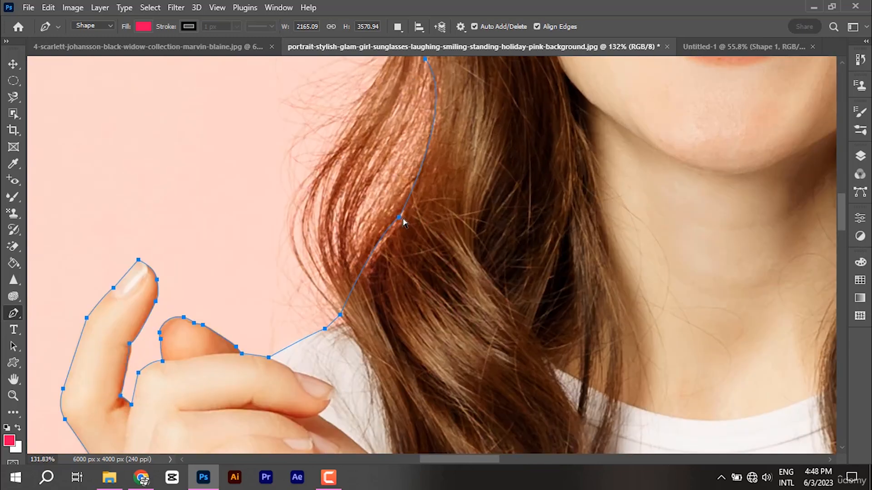
Step: Try to move the anchor point in the hair above the raised hand outward to the hair's edge
left_click_drag(399, 221, 355, 183)
key("ctrl+z")
left_click(399, 217, "ctrl")
left_click_drag(400, 218, 339, 168)
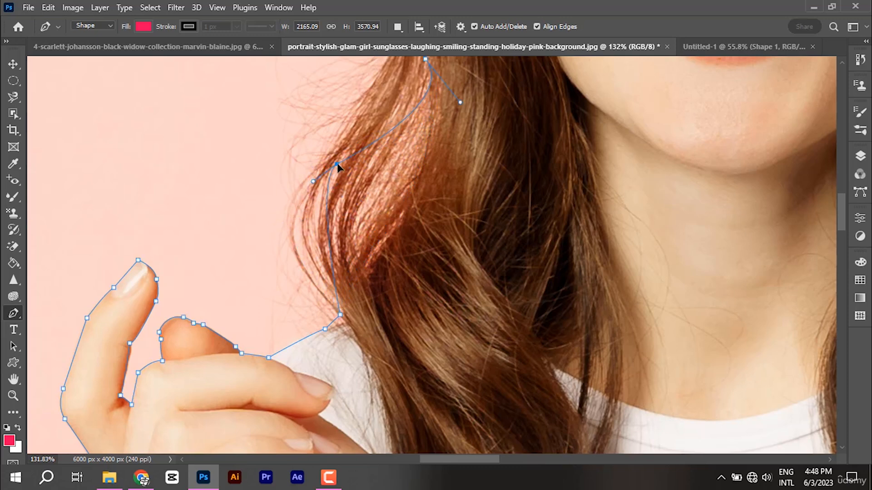
key("ctrl+z")
Step: Reshape the curve below the hair anchor above the raised hand with its handle, and nudge the next anchor up slightly outward
left_click_drag(379, 241, 354, 254)
scroll(415, 315, "down", 1)
scroll(429, 369, "up", 2)
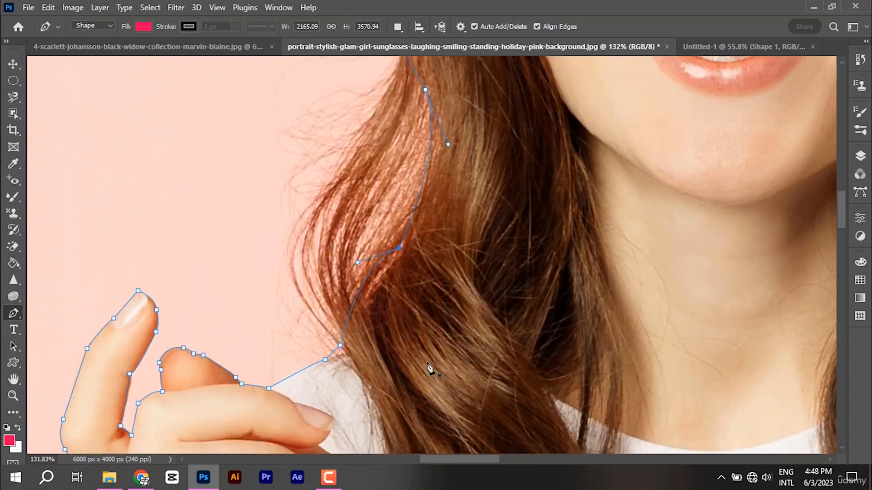
scroll(444, 135, "left", 1)
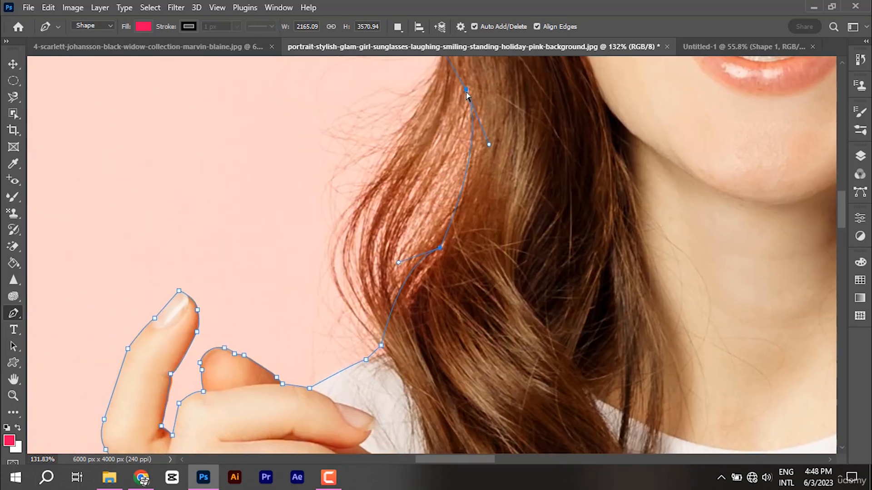
left_click_drag(466, 92, 460, 97)
Step: Examine the adjusted outline path around the face and hair and across the whole figure
scroll(203, 229, "down", 5)
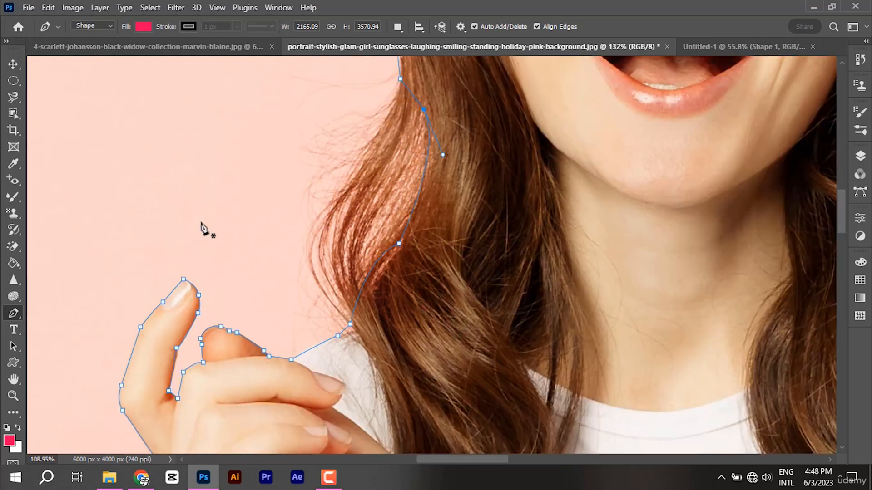
scroll(253, 266, "down", 2)
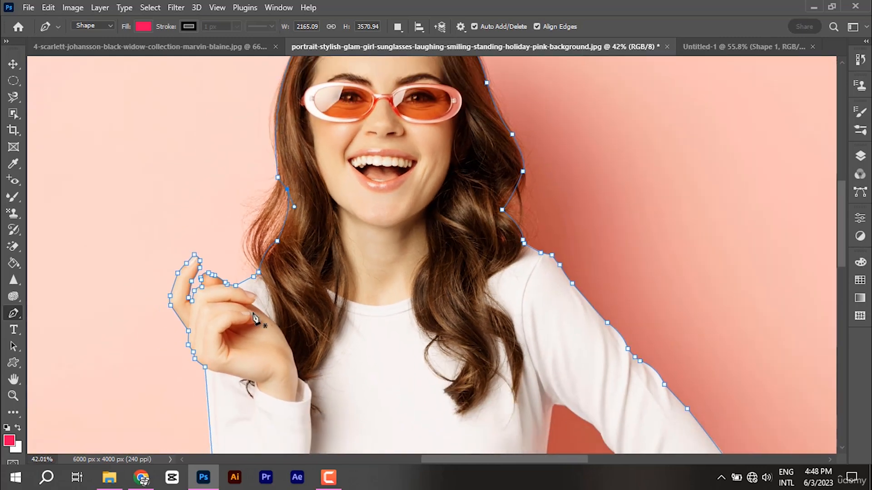
scroll(370, 174, "up", 2)
scroll(347, 227, "up", 2)
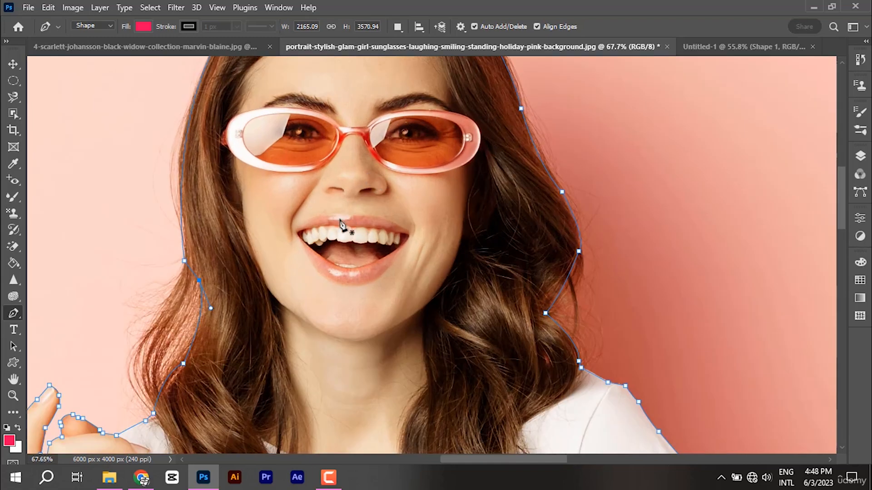
scroll(357, 292, "down", 3)
scroll(429, 275, "down", 5)
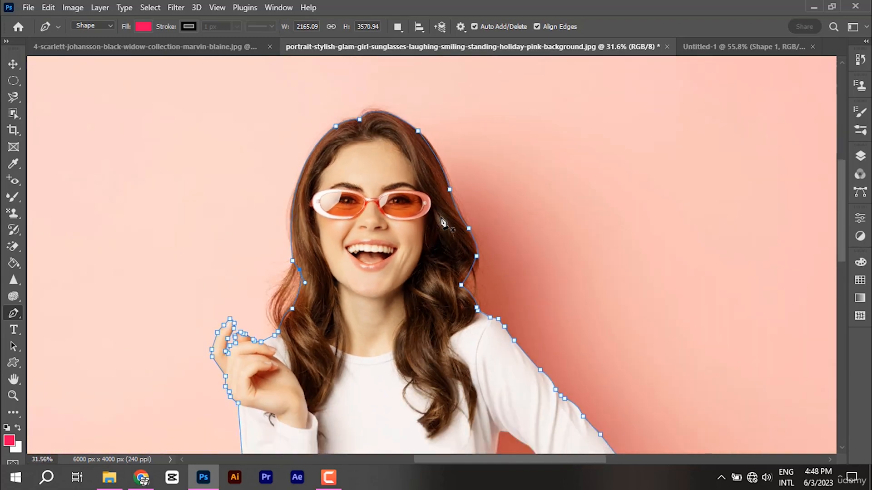
scroll(417, 264, "up", 2)
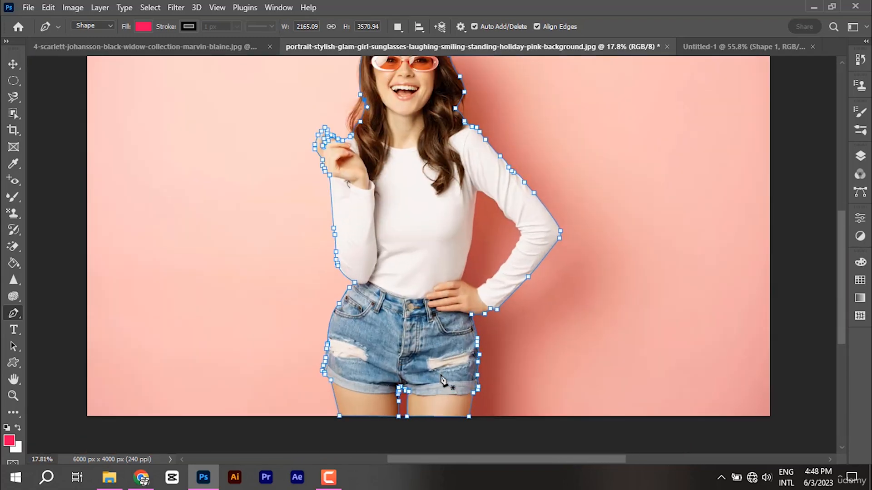
scroll(445, 363, "down", 1)
scroll(414, 250, "up", 1)
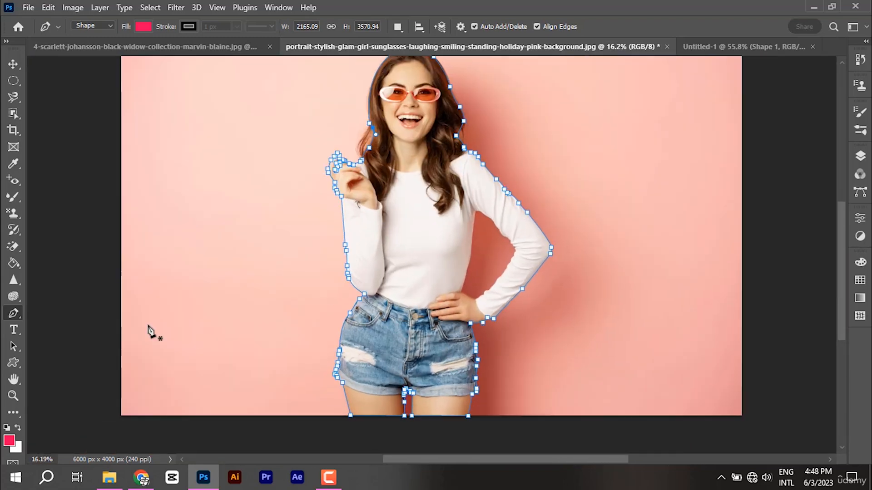
Step: Add an anchor point on the outer sleeve edge above the bent elbow, reposition it and its handles, and delete it again
right_click(7, 312)
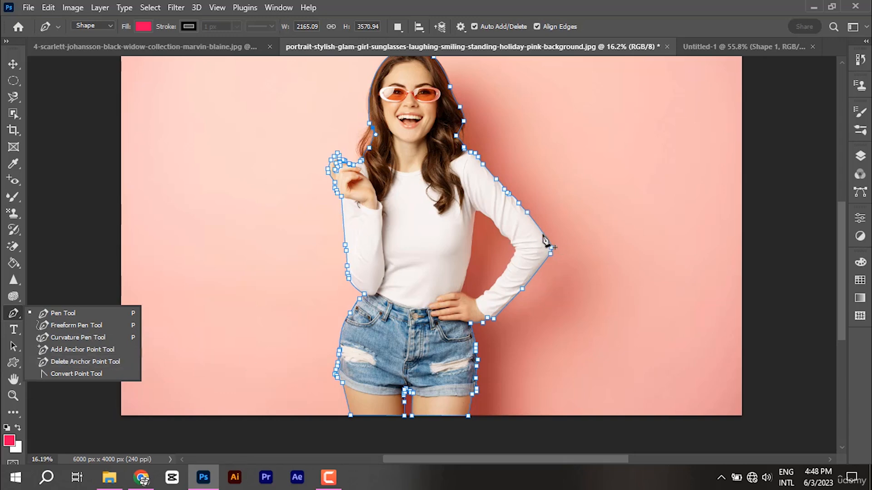
scroll(545, 237, "up", 2)
scroll(539, 267, "down", 2)
scroll(537, 242, "up", 3)
scroll(541, 247, "up", 10)
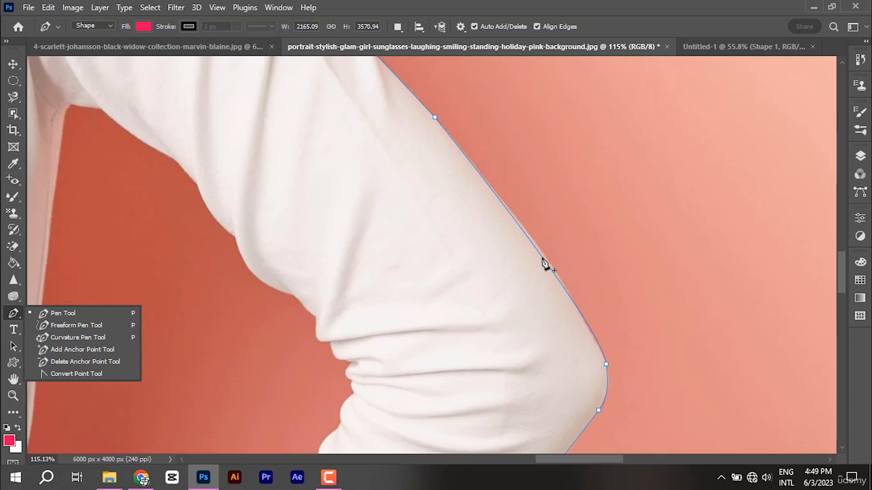
left_click(542, 258)
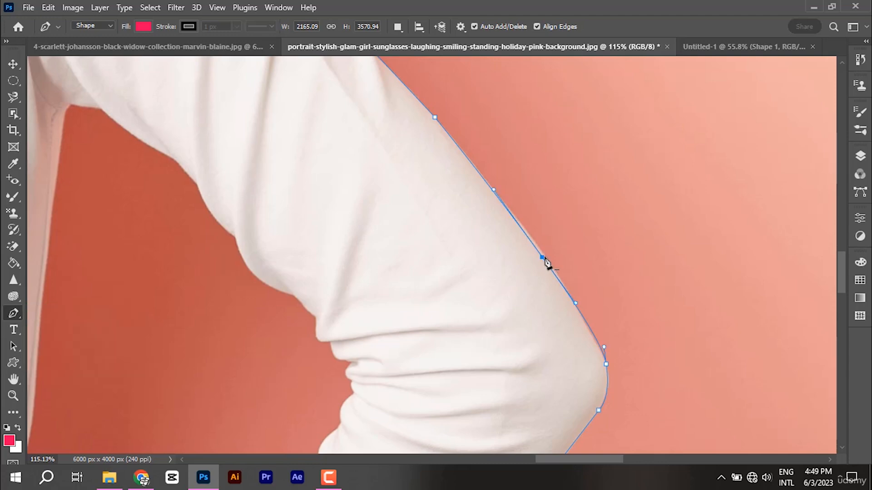
left_click_drag(542, 258, 545, 257)
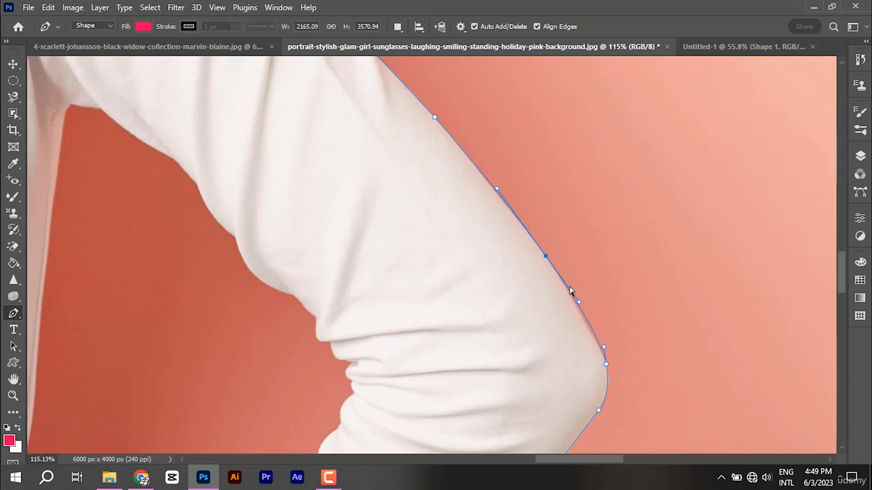
left_click_drag(574, 307, 573, 308)
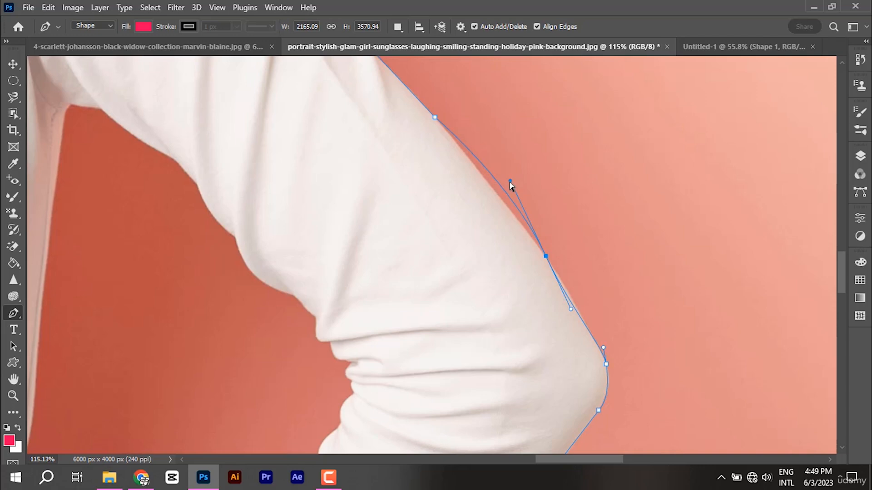
mouse_move(510, 182)
left_mouse_down()
mouse_move(489, 193)
mouse_move(496, 189)
left_mouse_up()
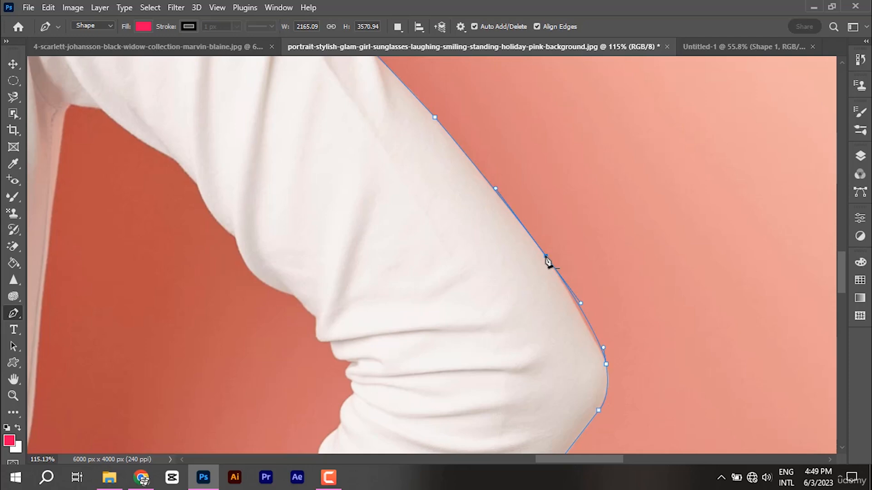
left_click(546, 258)
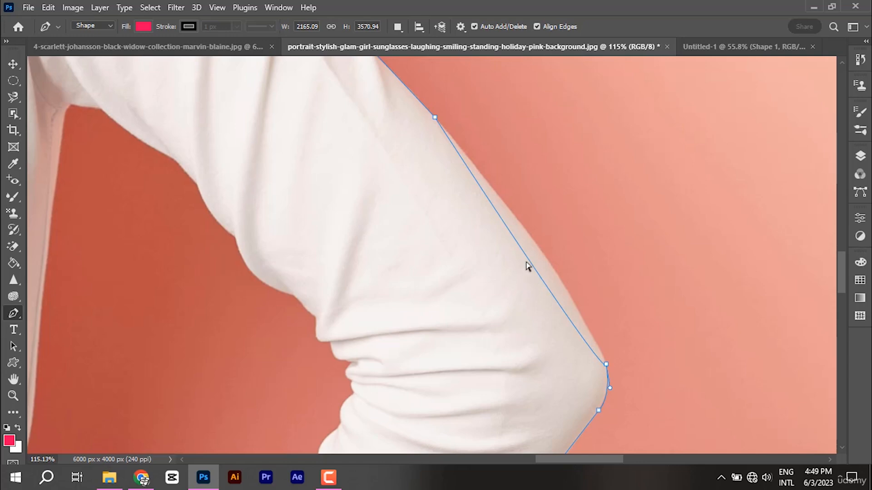
Step: Bend the path segment above the bent elbow to the sleeve edge, adjusting its handles and sliding its upper anchor down the sleeve
left_click_drag(531, 264, 544, 253)
left_click_drag(448, 108, 448, 121)
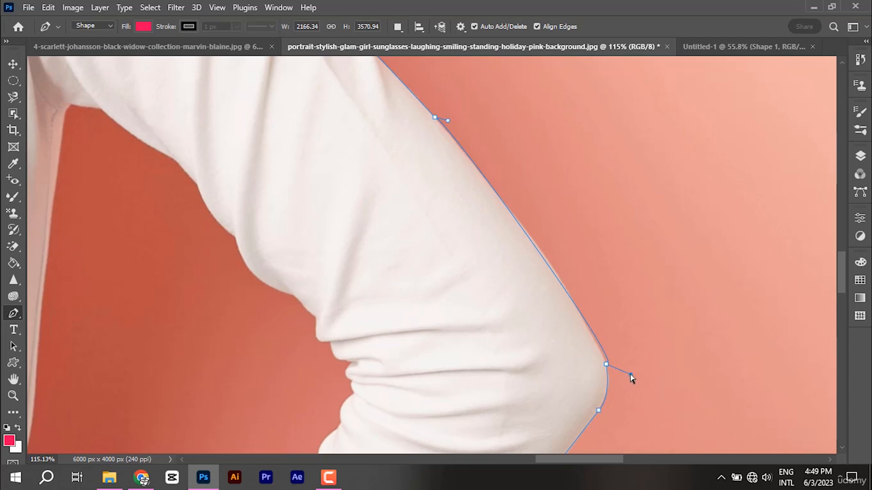
left_click_drag(630, 375, 608, 342)
left_click_drag(435, 119, 446, 132)
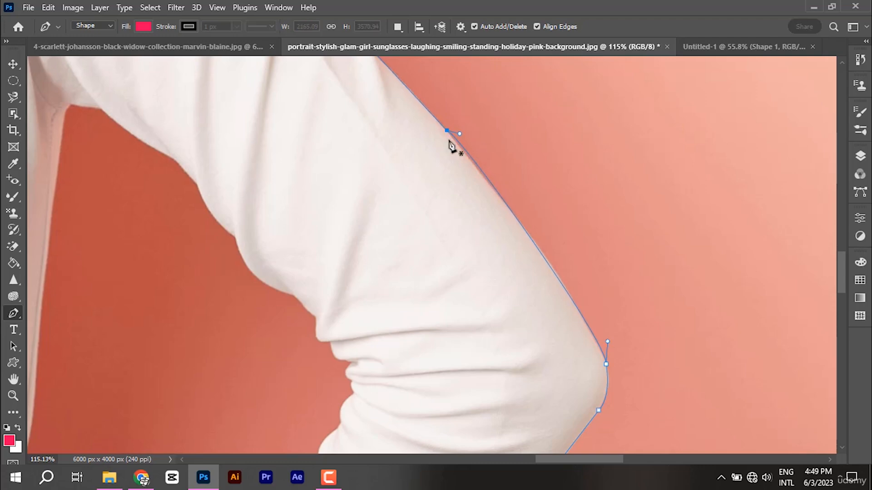
Step: Start a new pink shape of three points in the empty area beside the woman's raised hand, about 511 by 876 px, with a curved second segment
scroll(687, 342, "down", 5)
scroll(741, 386, "down", 4)
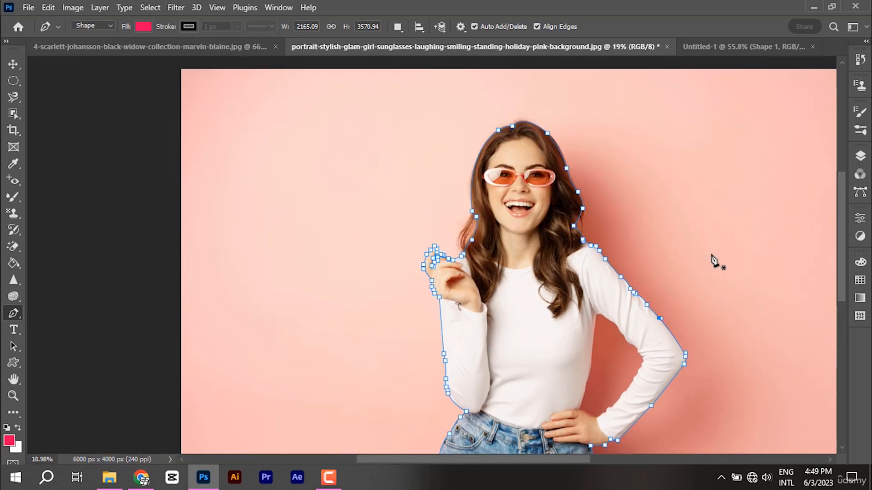
right_click(17, 317)
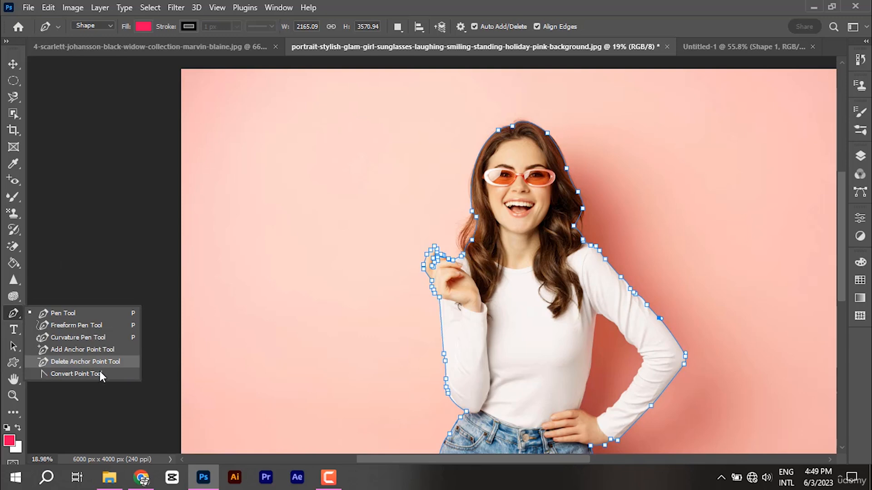
left_click(269, 164)
left_click(268, 157)
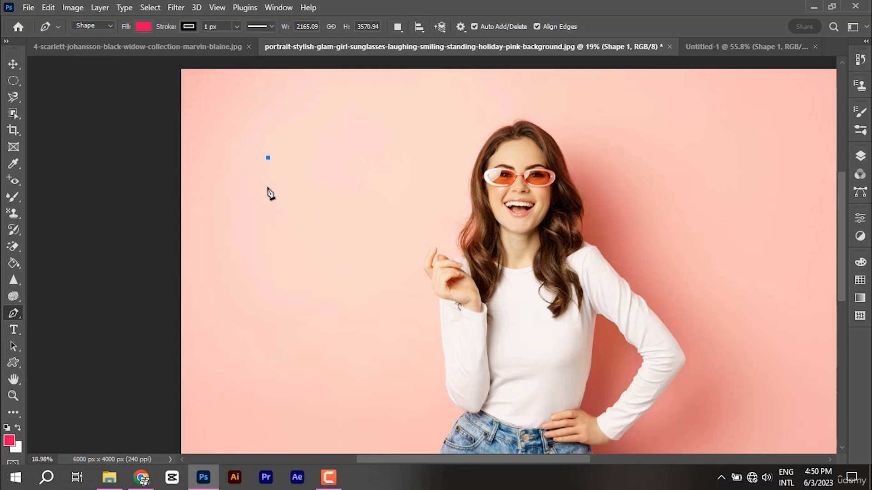
left_click(305, 201)
left_click(243, 264)
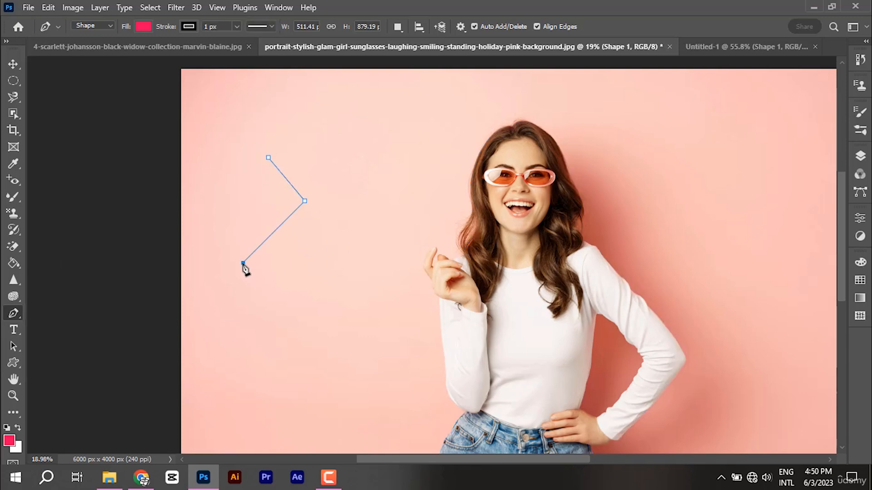
left_click_drag(242, 265, 188, 253)
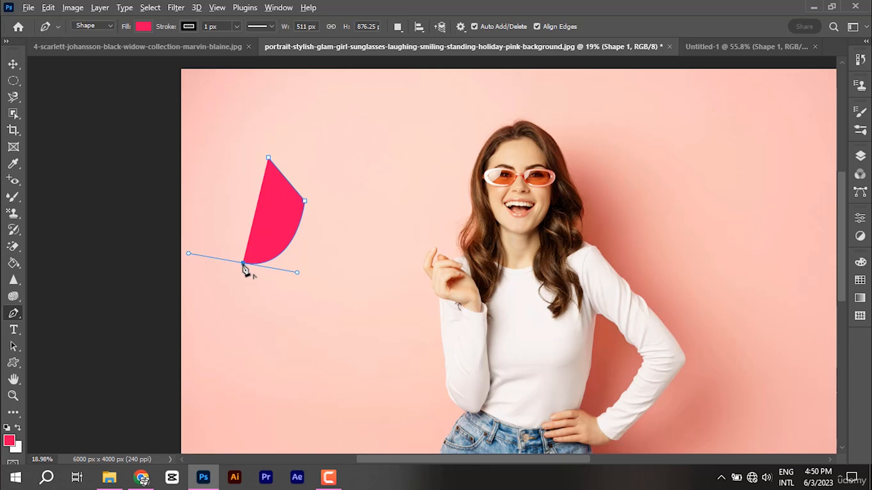
Step: Remove the outgoing handle from the pink shape's last point and add a fourth corner point, extending the shape to about 979 by 1079 px
left_click(243, 264)
left_click(13, 313)
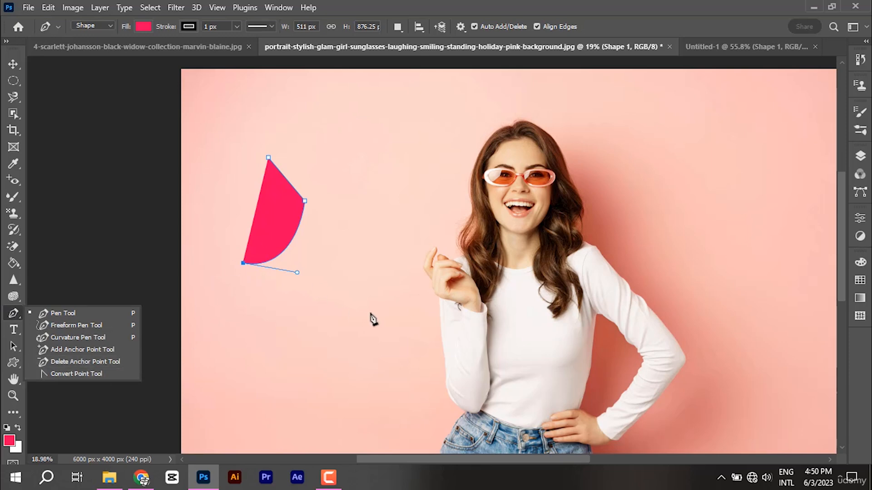
left_click(363, 292)
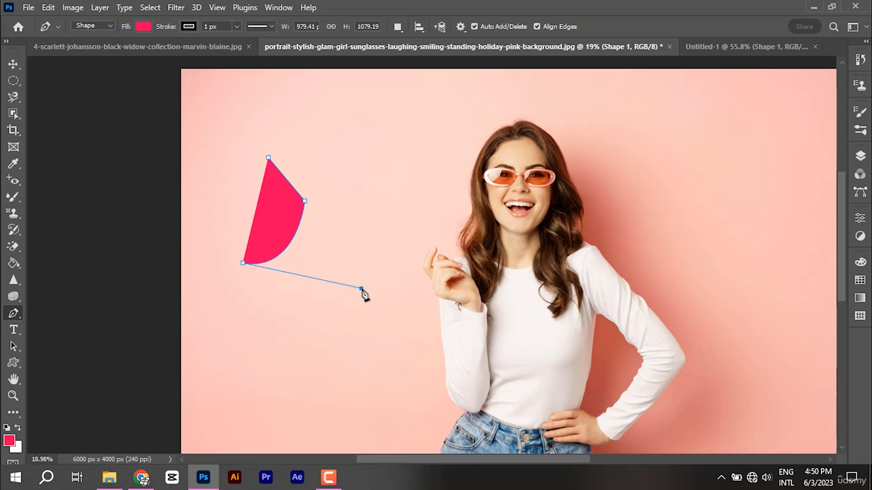
left_click(361, 289)
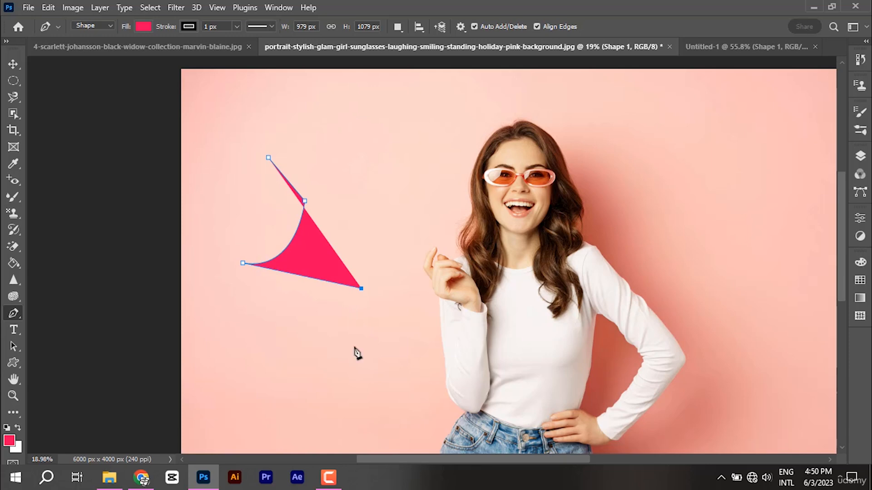
left_click_drag(494, 461, 523, 460)
scroll(495, 375, "down", 1)
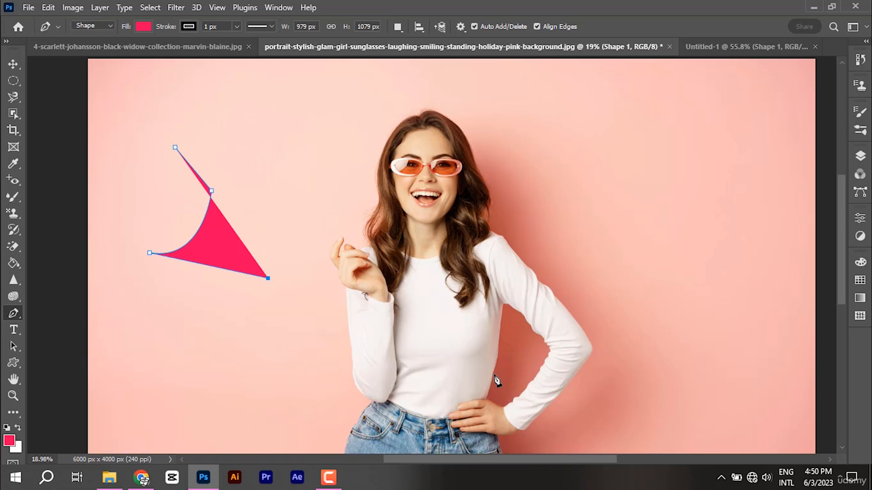